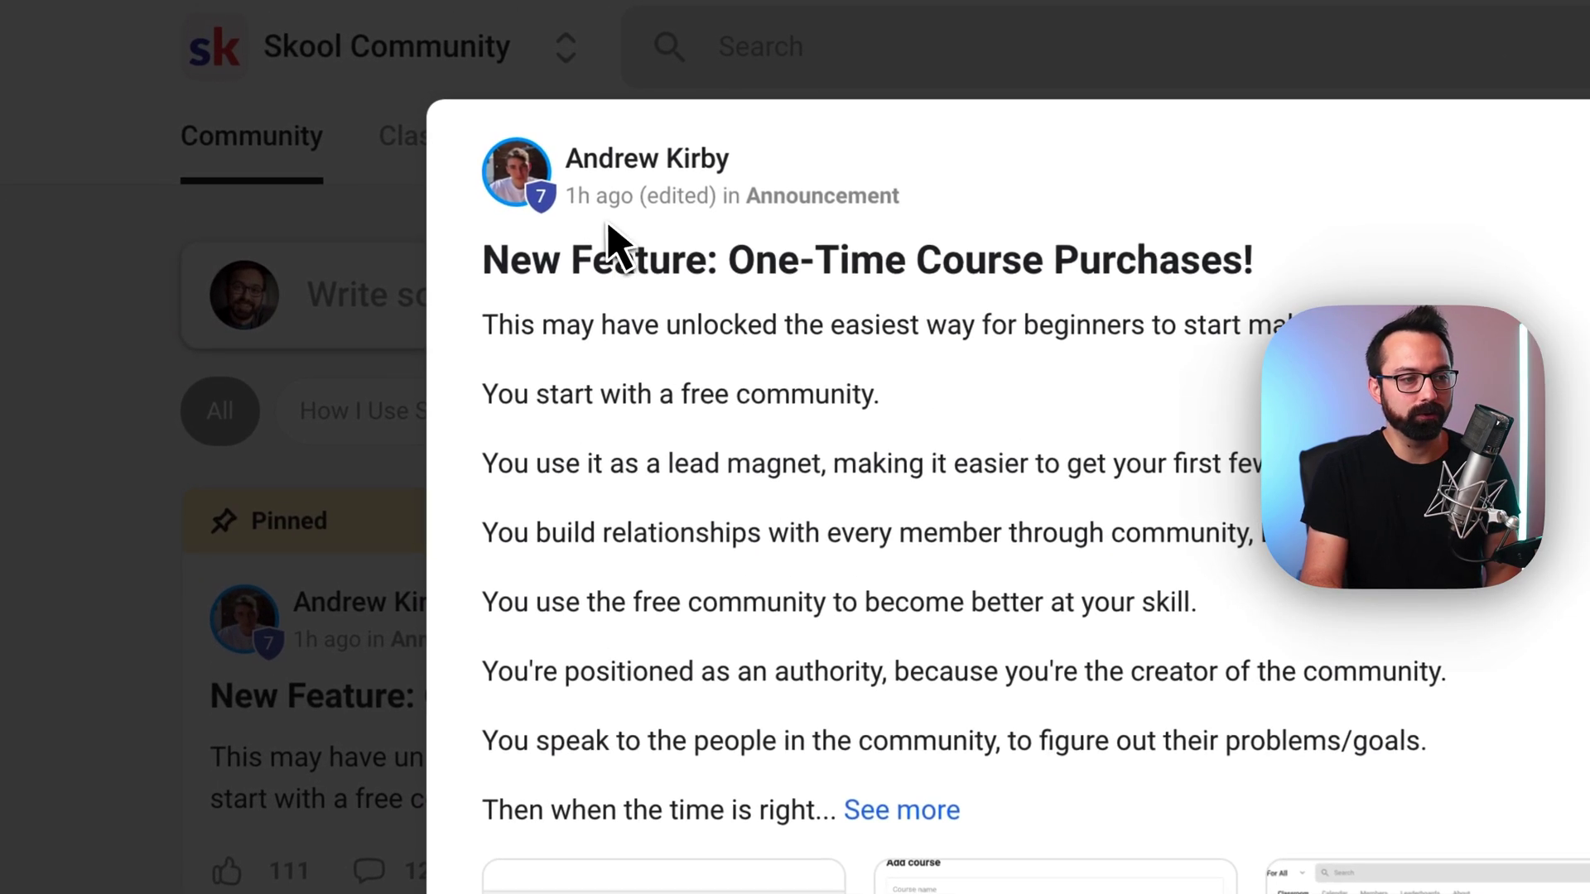
Expand the One-Time Course Purchases announcement to its full text with 'See more'
{"action": "scroll", "coordinate": [881, 621], "scroll_direction": "down", "scroll_amount": 3}
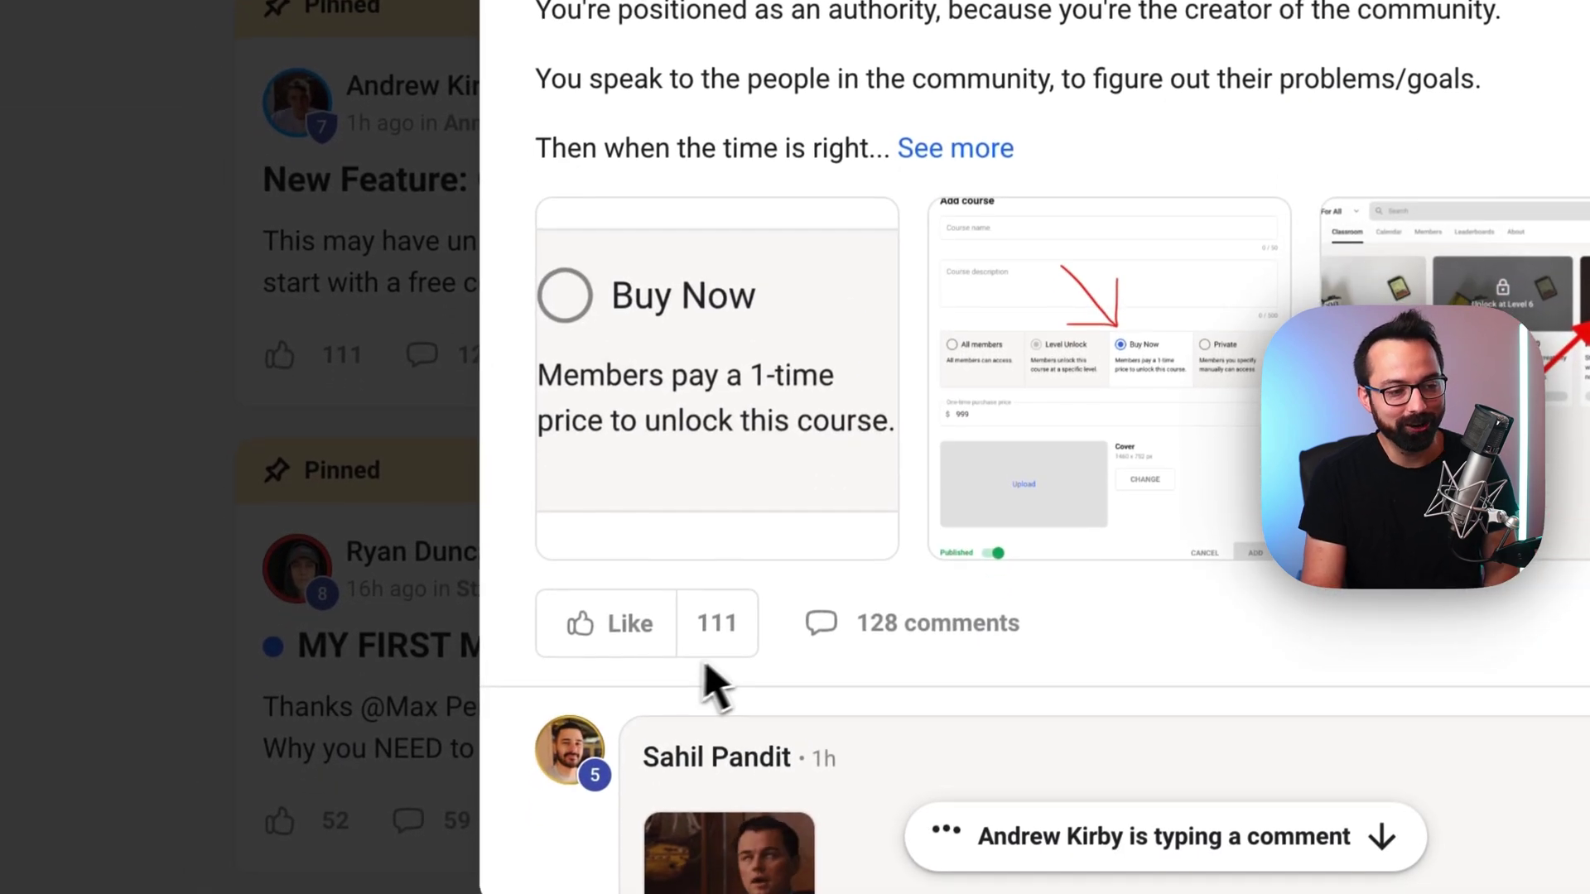
{"action": "scroll", "coordinate": [708, 673], "scroll_direction": "up", "scroll_amount": 2}
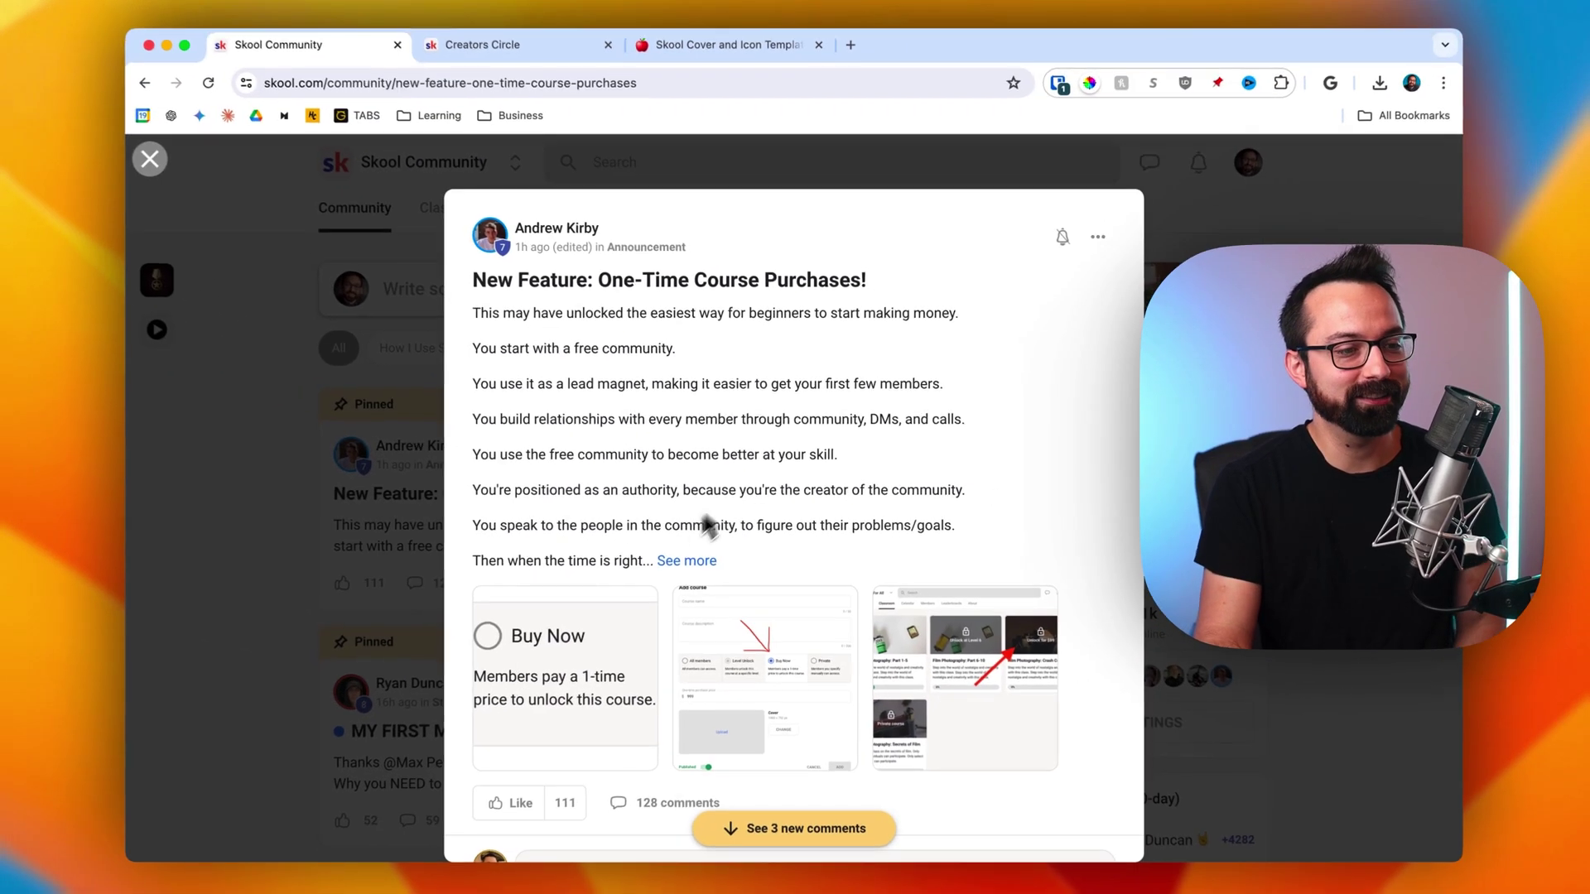
{"action": "left_click", "coordinate": [687, 561]}
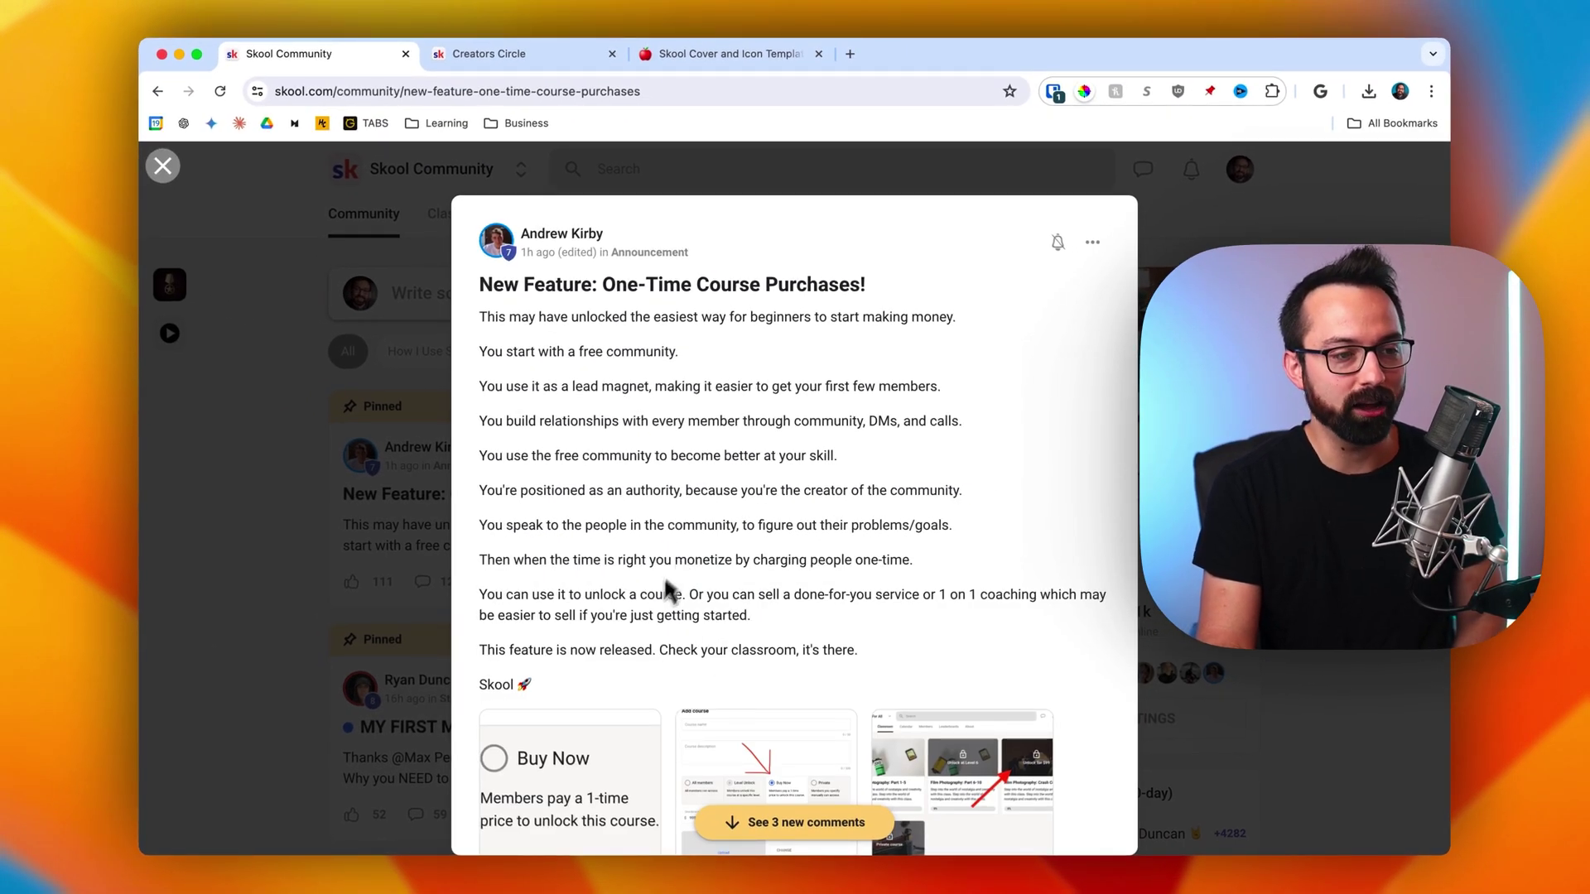
{"action": "scroll", "coordinate": [635, 507], "scroll_direction": "down", "scroll_amount": 1}
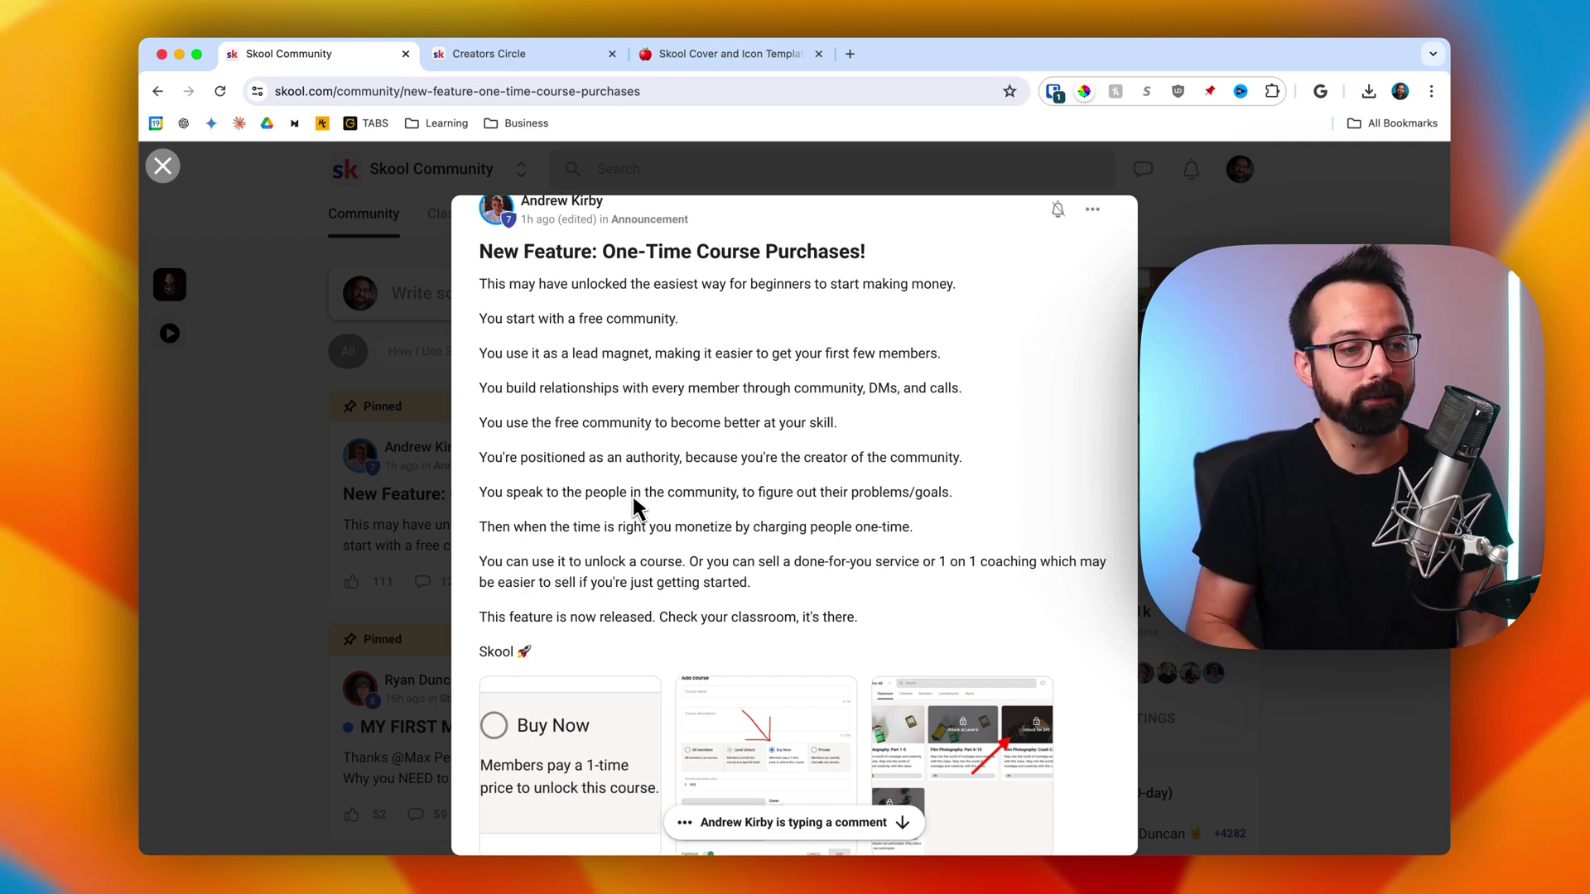
{"action": "scroll", "coordinate": [708, 421], "scroll_direction": "up", "scroll_amount": 1}
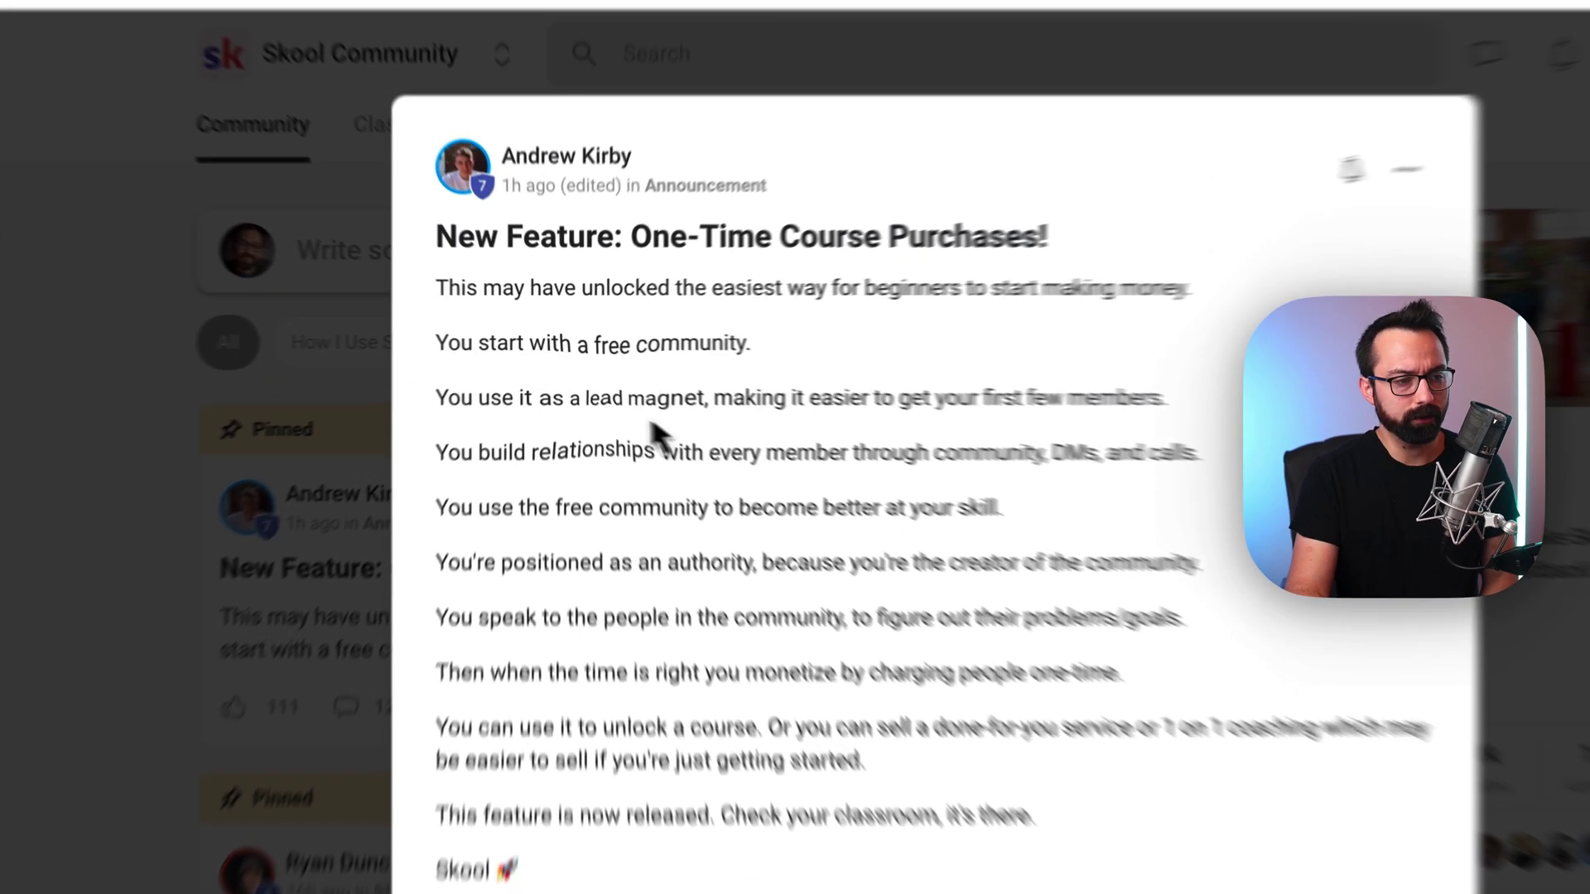
Highlight key lines of the post while reading, then clear the highlight and scroll down
{"action": "left_click_drag", "start_coordinate": [590, 386], "coordinate": [623, 454]}
{"action": "left_click", "coordinate": [704, 559]}
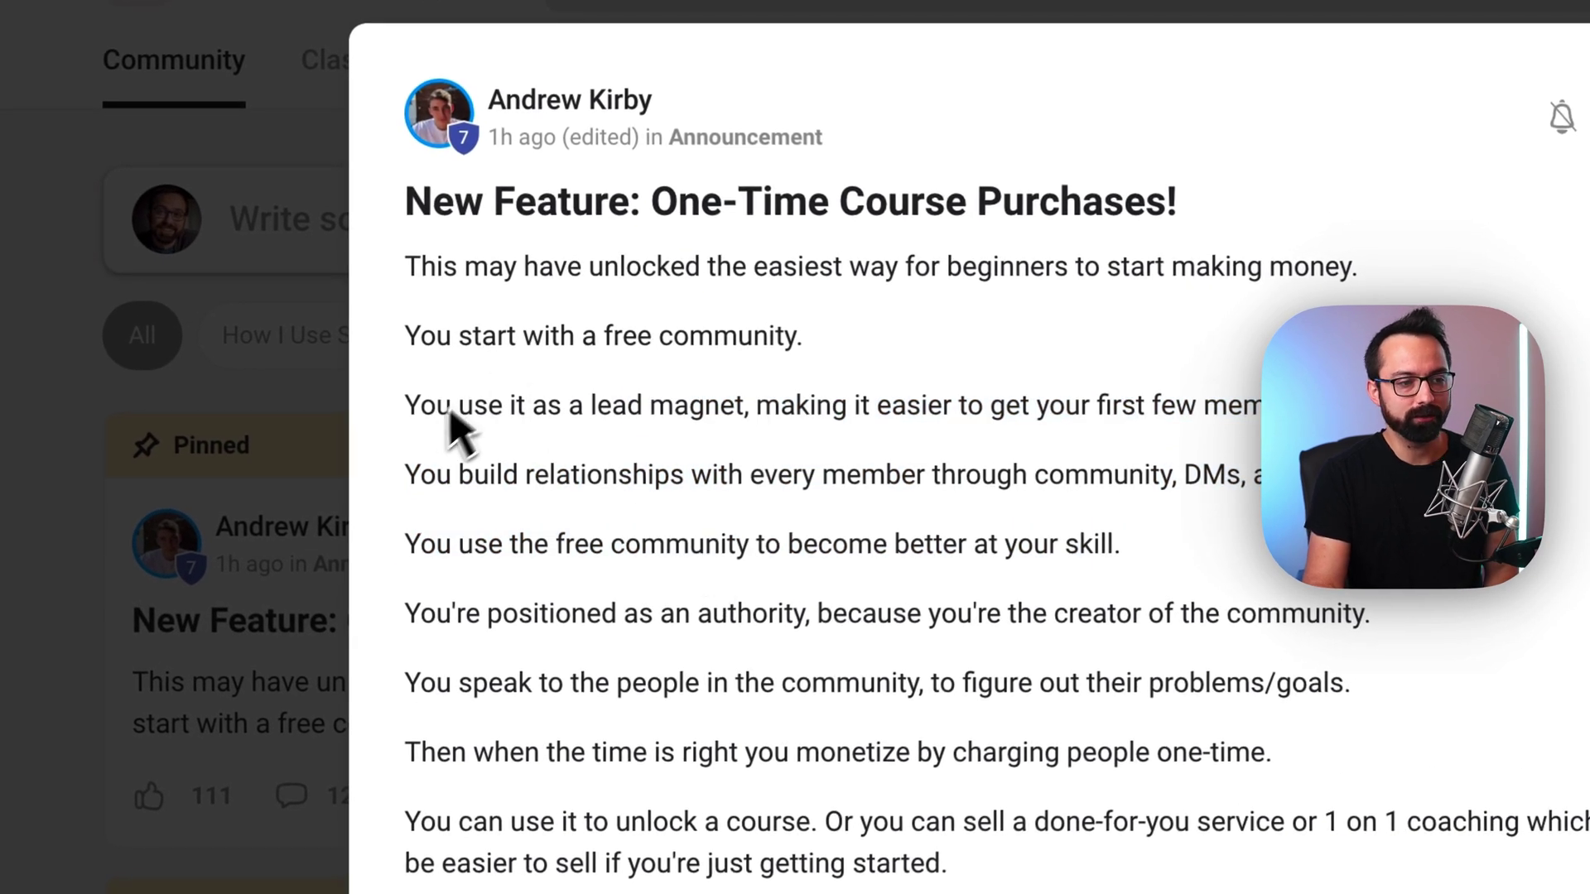
{"action": "left_click_drag", "start_coordinate": [543, 335], "coordinate": [677, 335]}
{"action": "left_click_drag", "start_coordinate": [570, 405], "coordinate": [680, 405]}
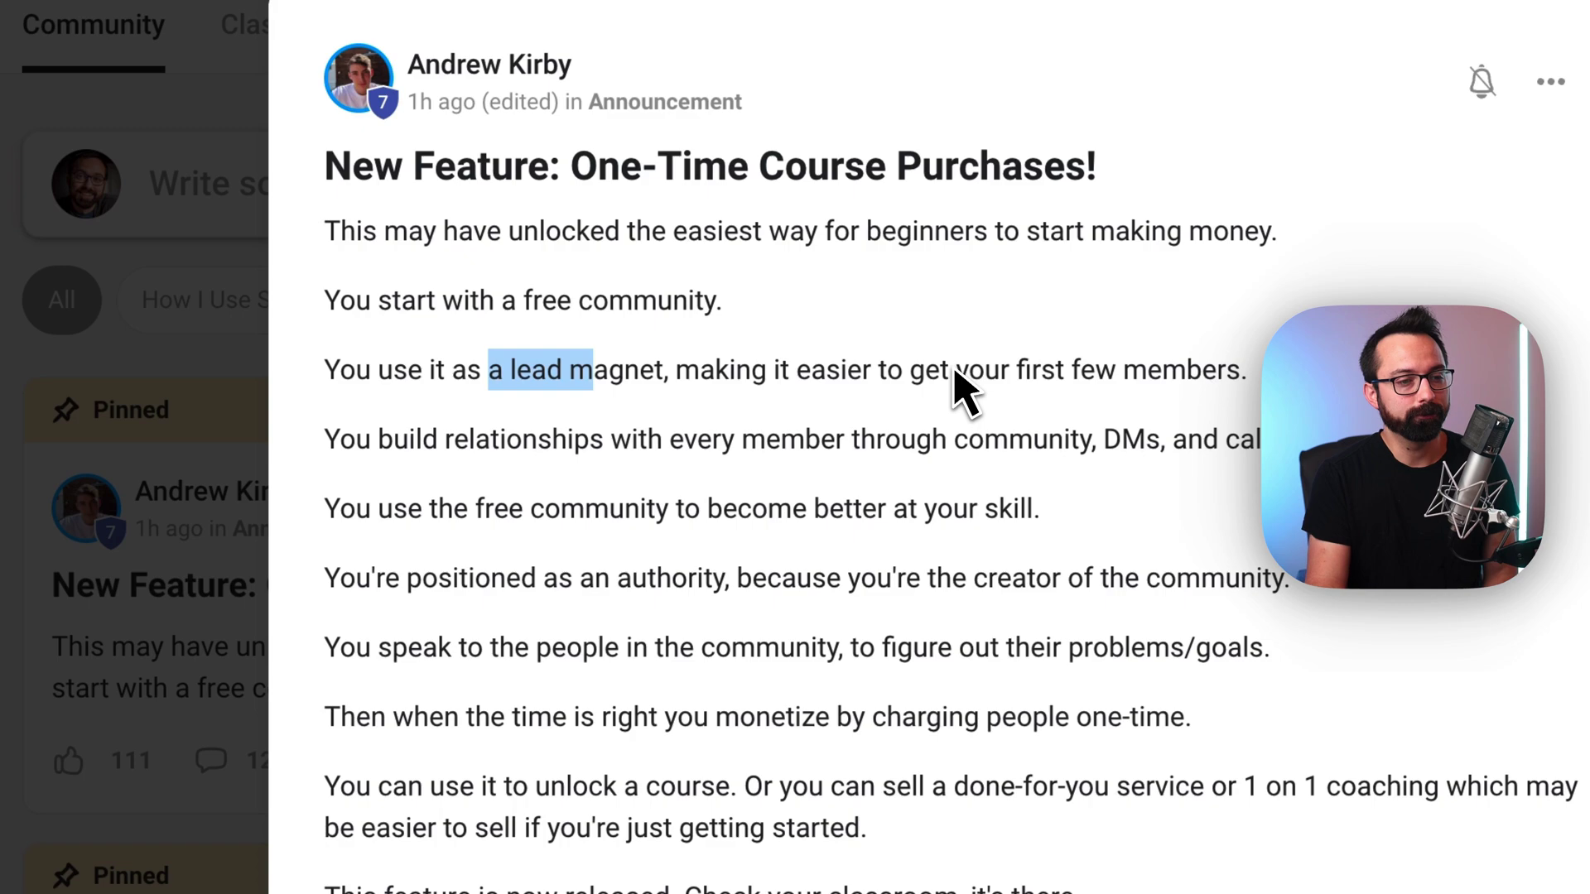
{"action": "left_click_drag", "start_coordinate": [455, 443], "coordinate": [1292, 446]}
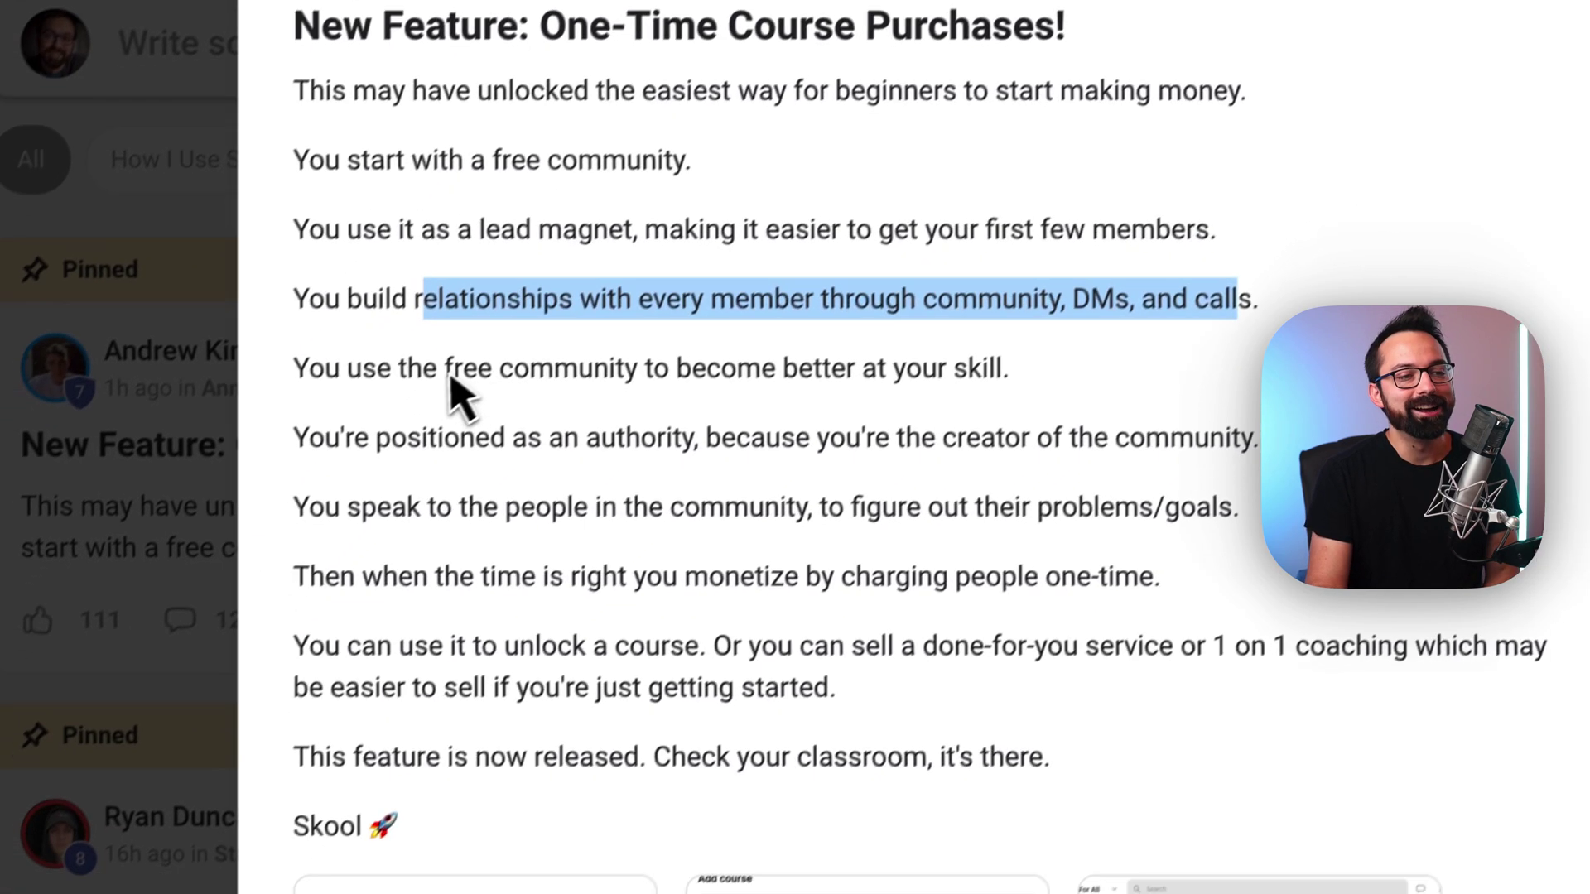
{"action": "left_click_drag", "start_coordinate": [450, 376], "coordinate": [961, 382]}
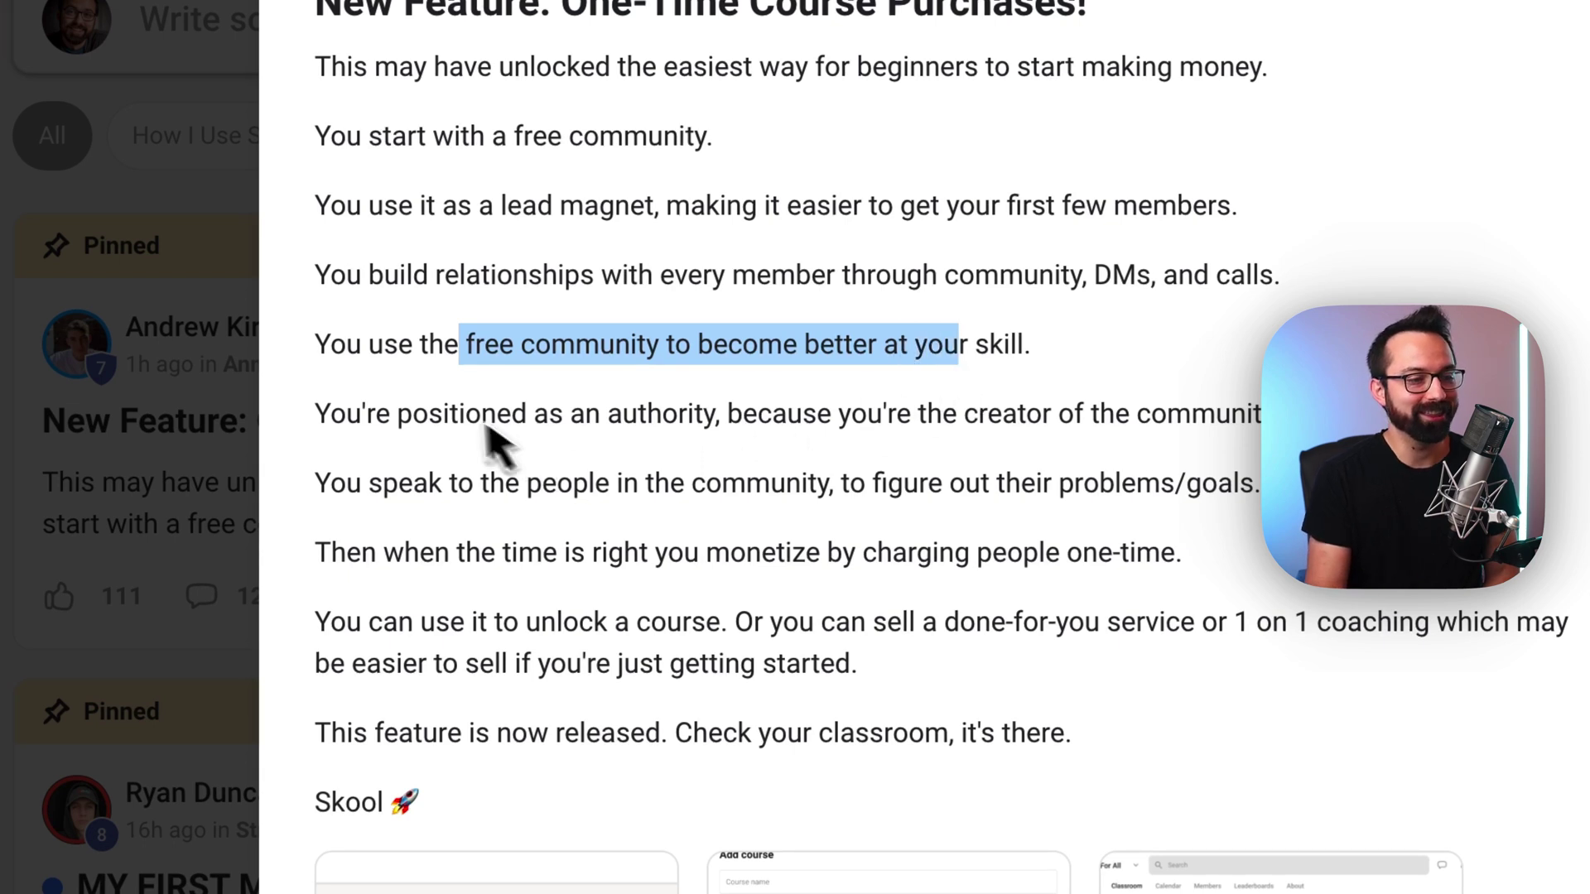
{"action": "left_click_drag", "start_coordinate": [444, 414], "coordinate": [677, 427]}
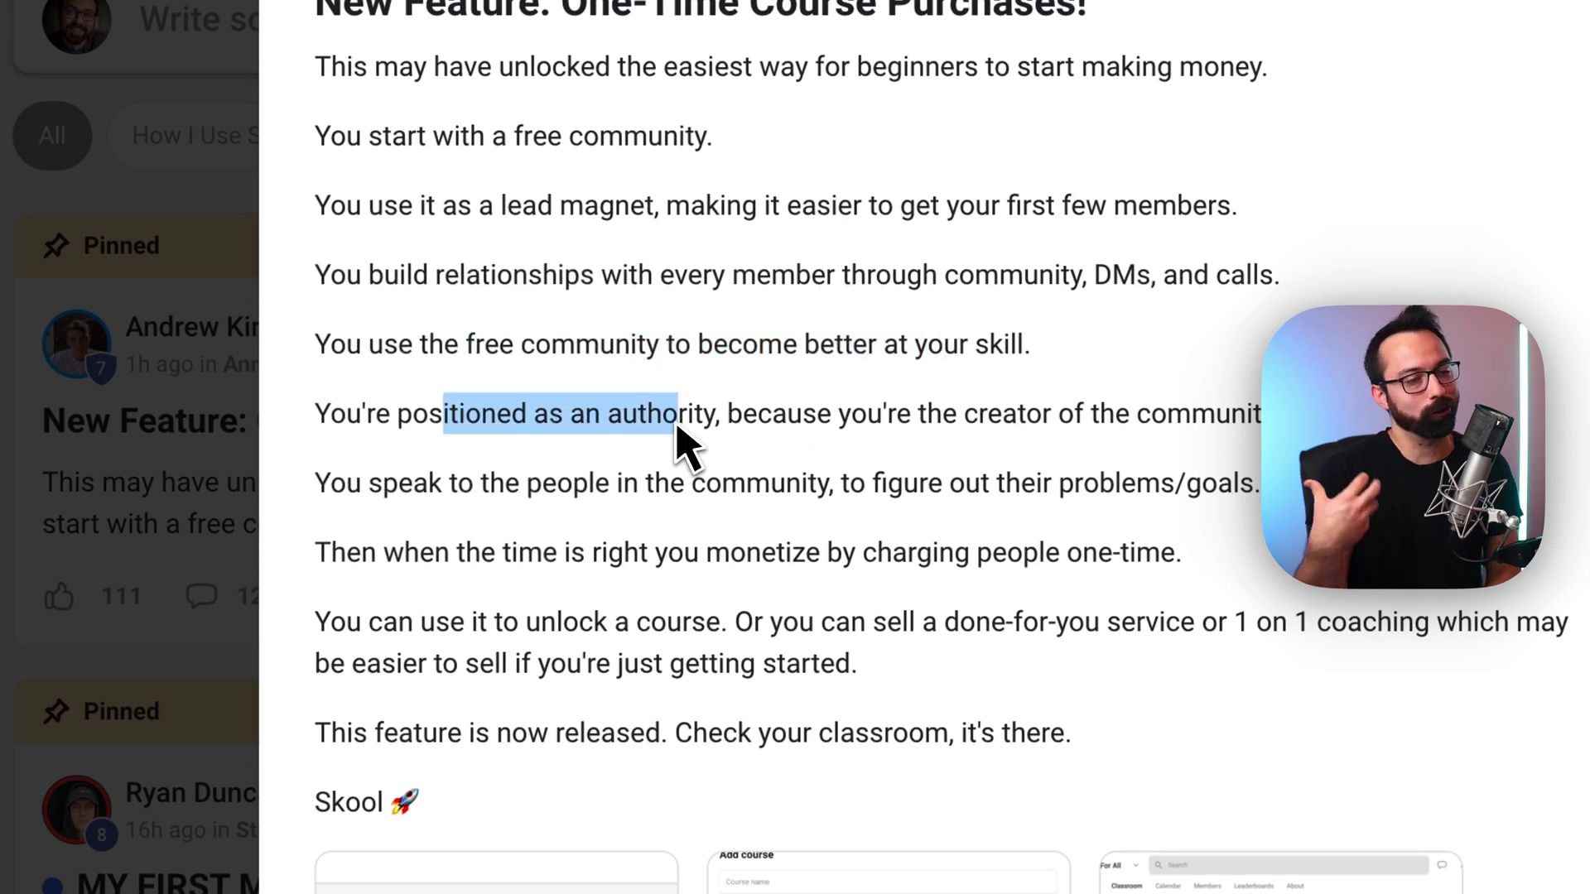
{"action": "left_click_drag", "start_coordinate": [505, 483], "coordinate": [1068, 517]}
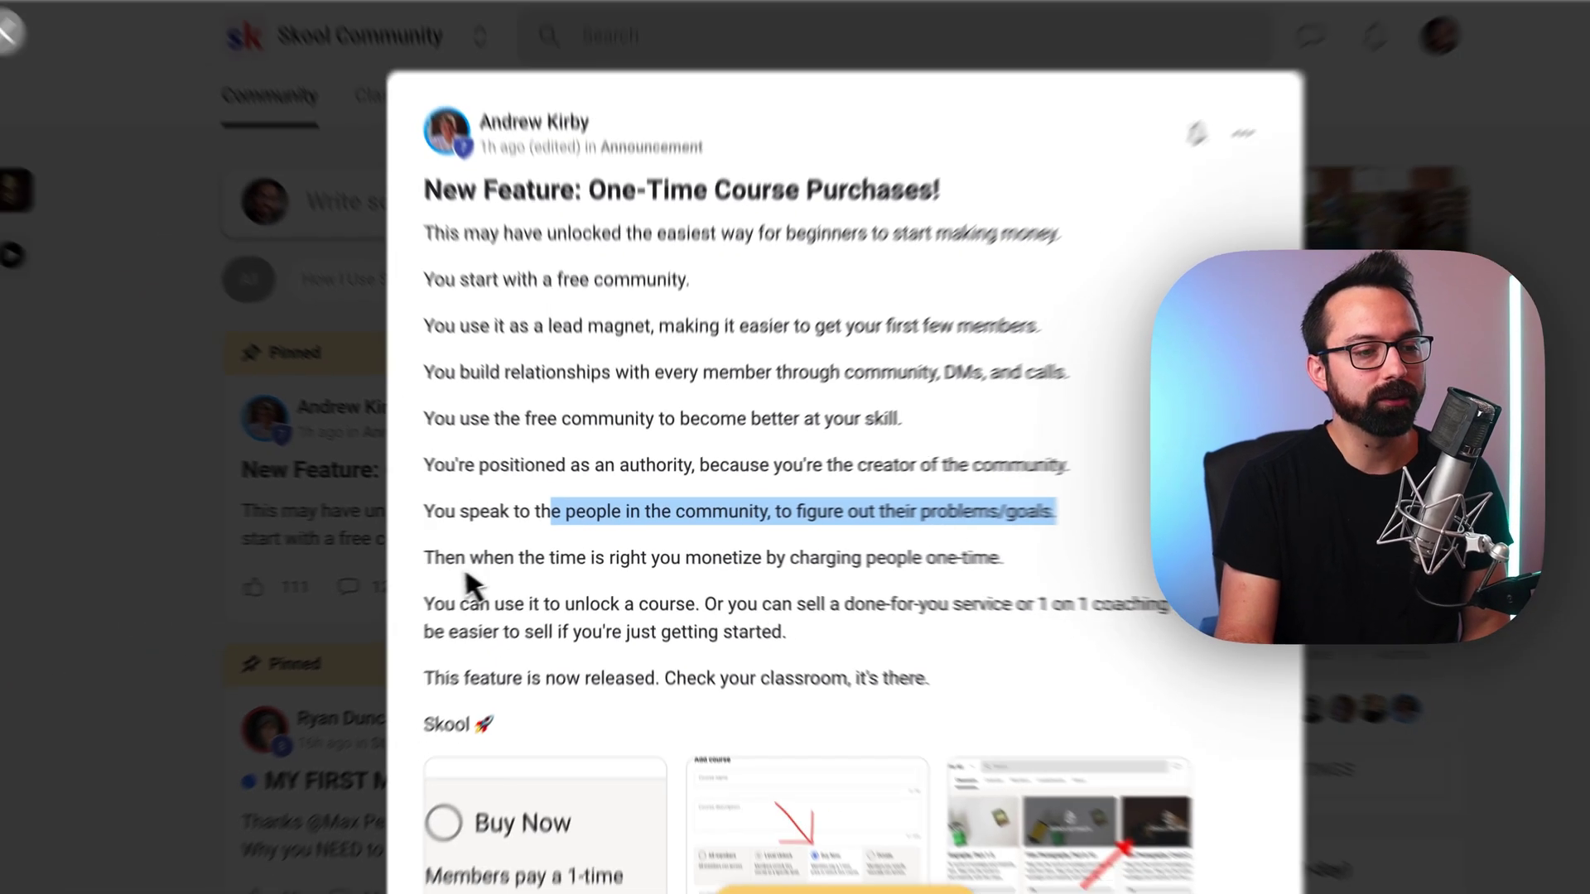
{"action": "left_click", "coordinate": [385, 575]}
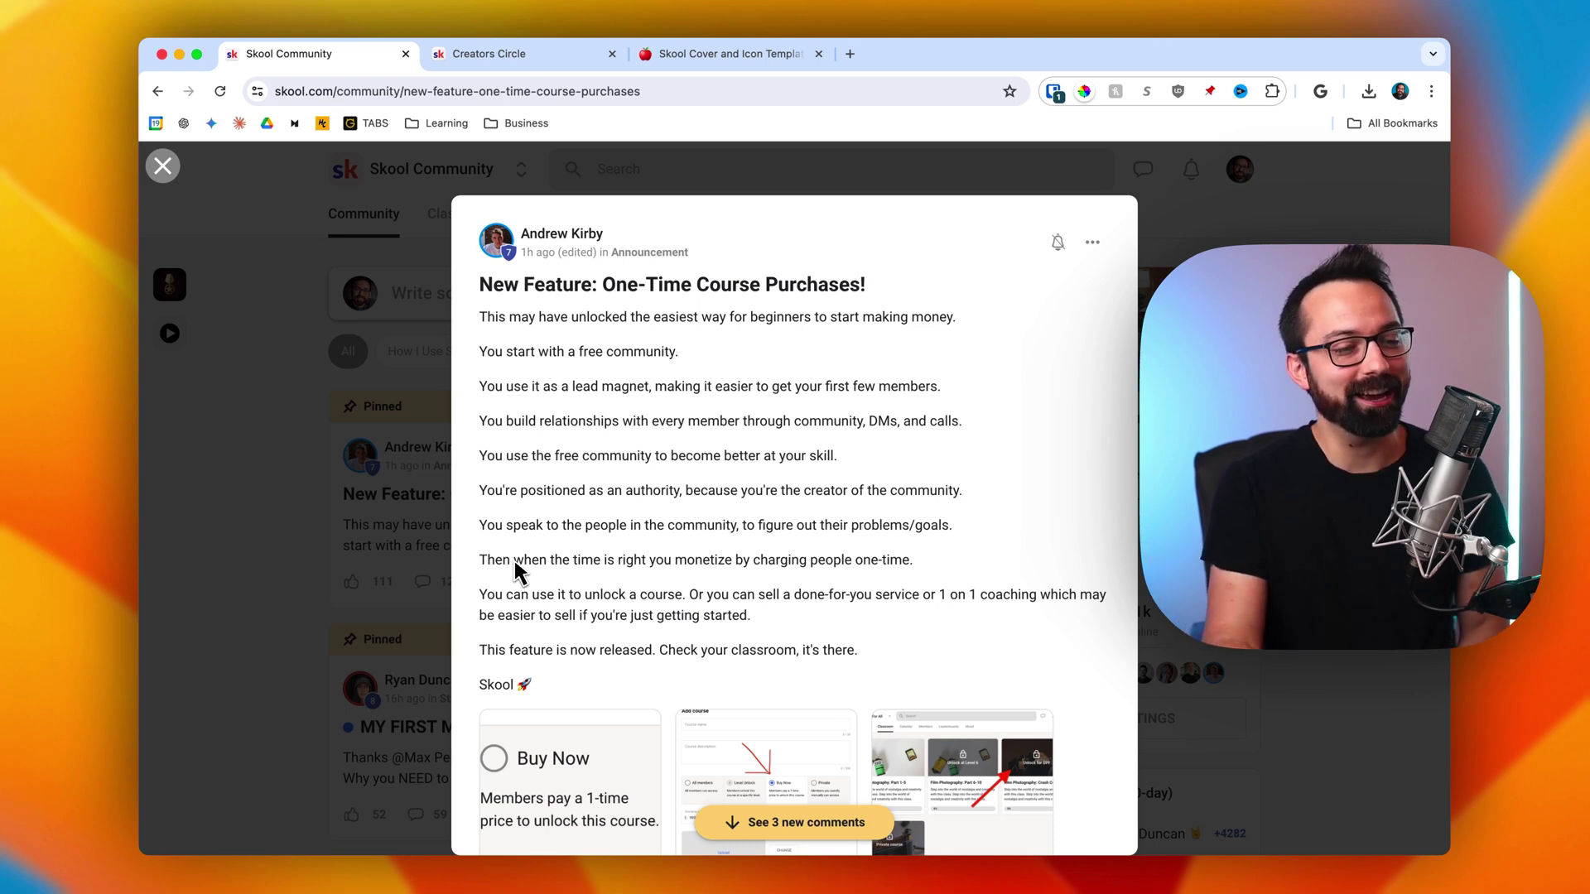
{"action": "scroll", "coordinate": [519, 572], "scroll_direction": "down", "scroll_amount": 1}
{"action": "scroll", "coordinate": [862, 675], "scroll_direction": "down", "scroll_amount": 2}
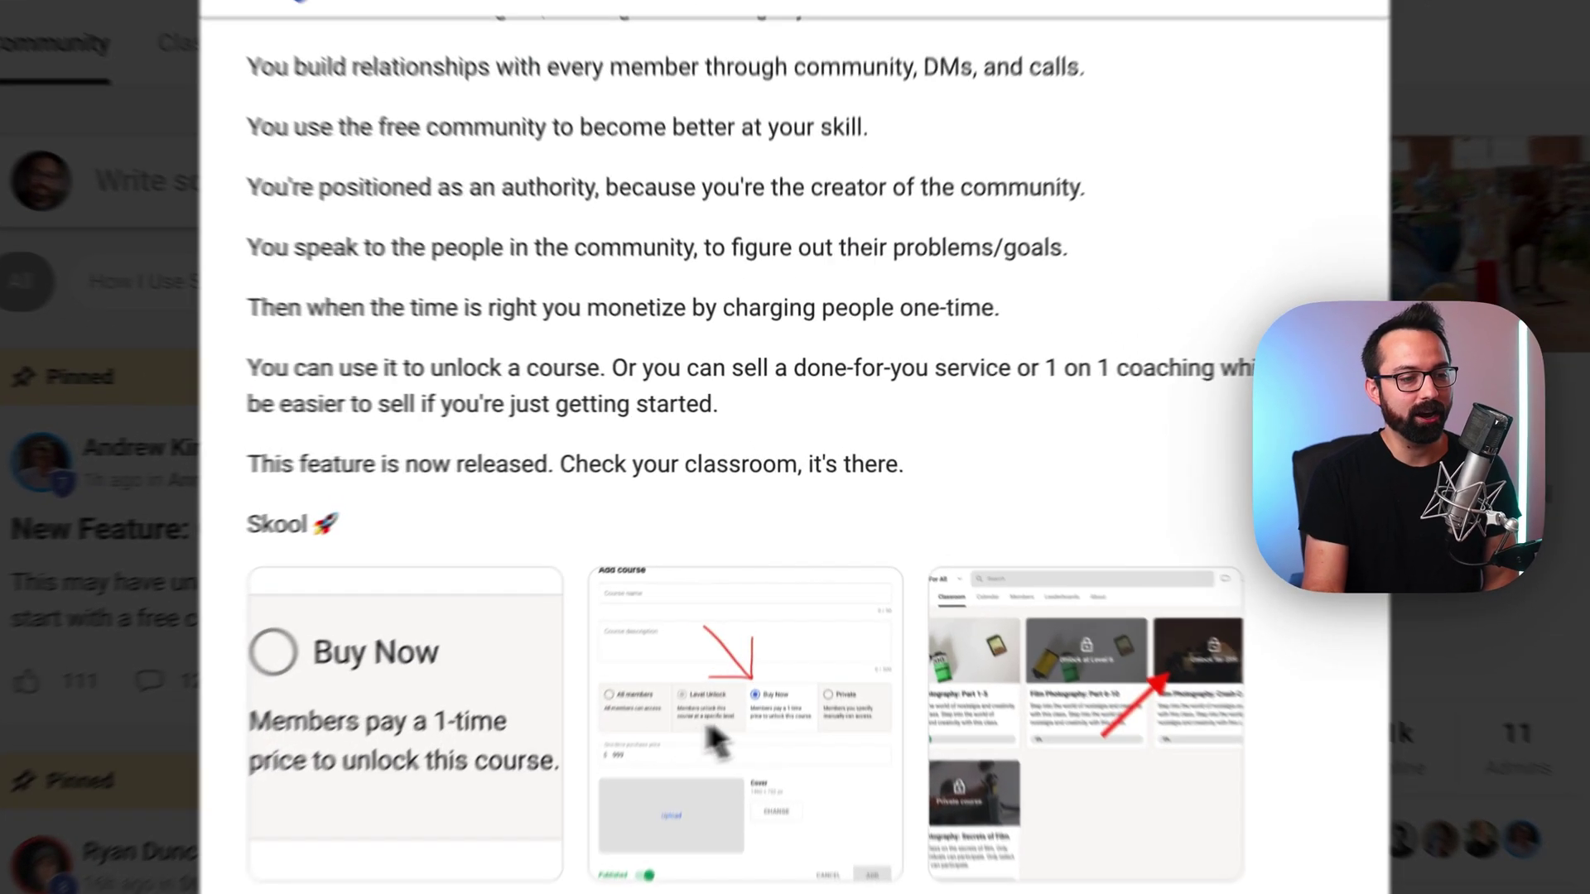
Enlarge the Add course and locked classroom example screenshots, then switch to Creators Circle
{"action": "left_click", "coordinate": [769, 633]}
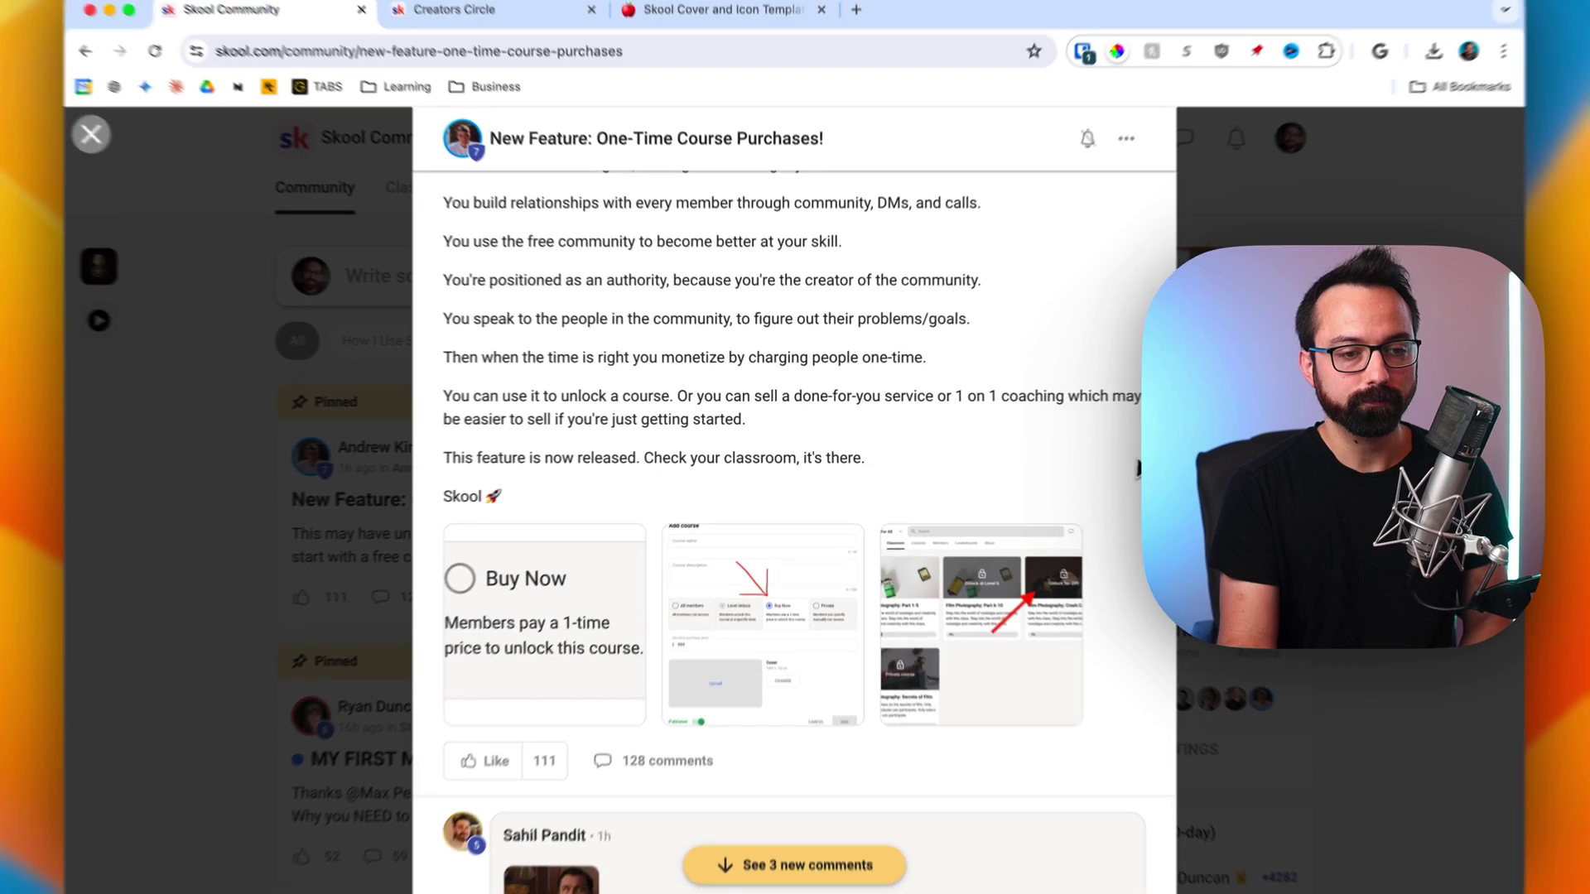
{"action": "left_click", "coordinate": [958, 695]}
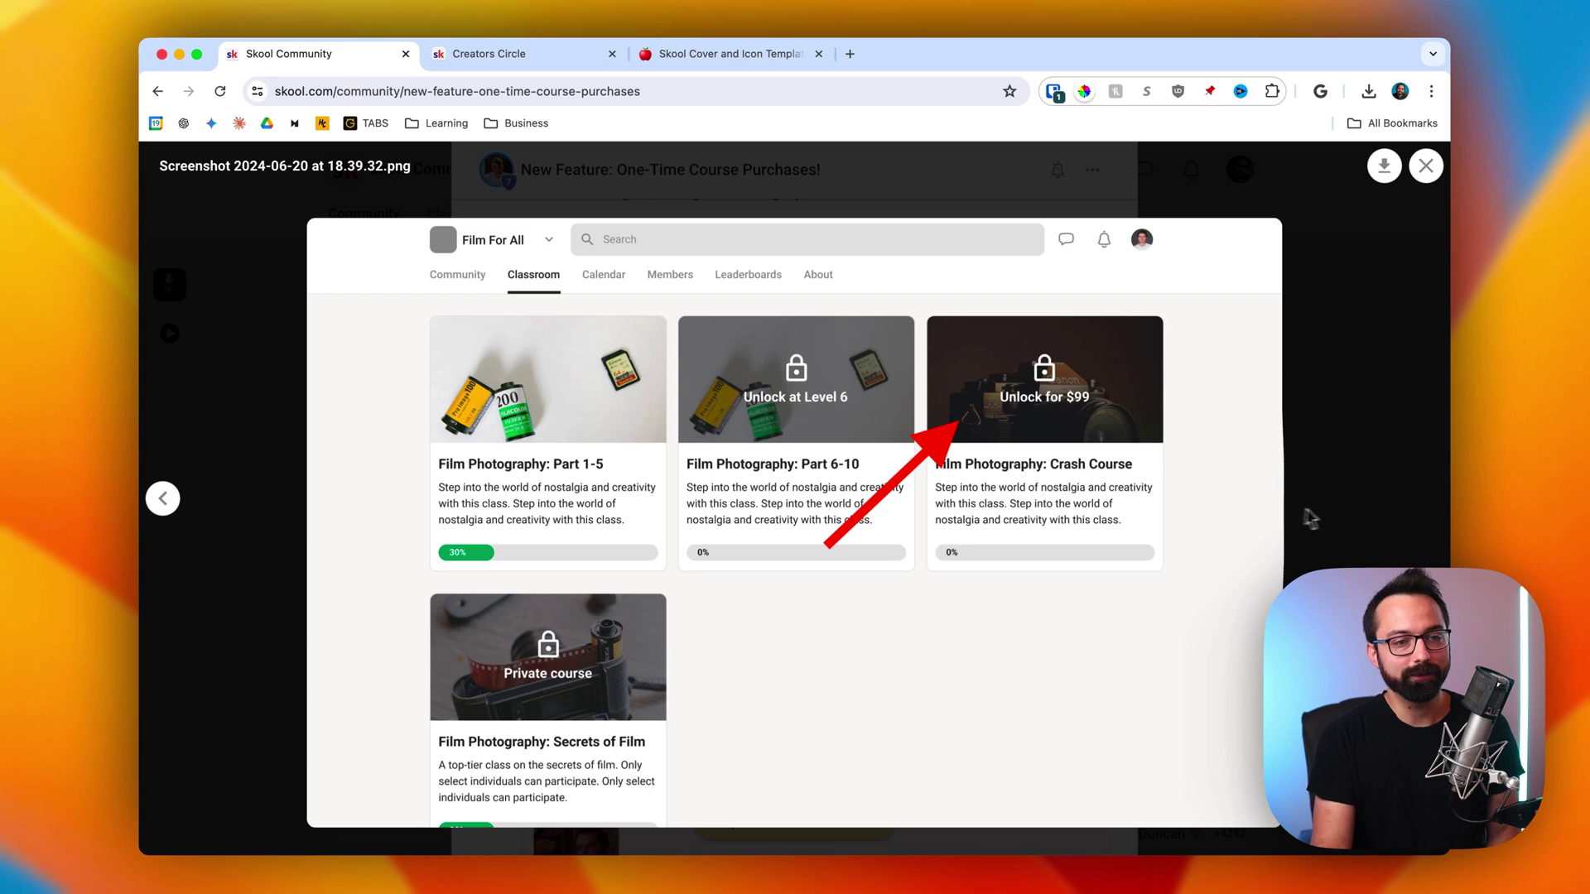
{"action": "left_click", "coordinate": [1332, 513]}
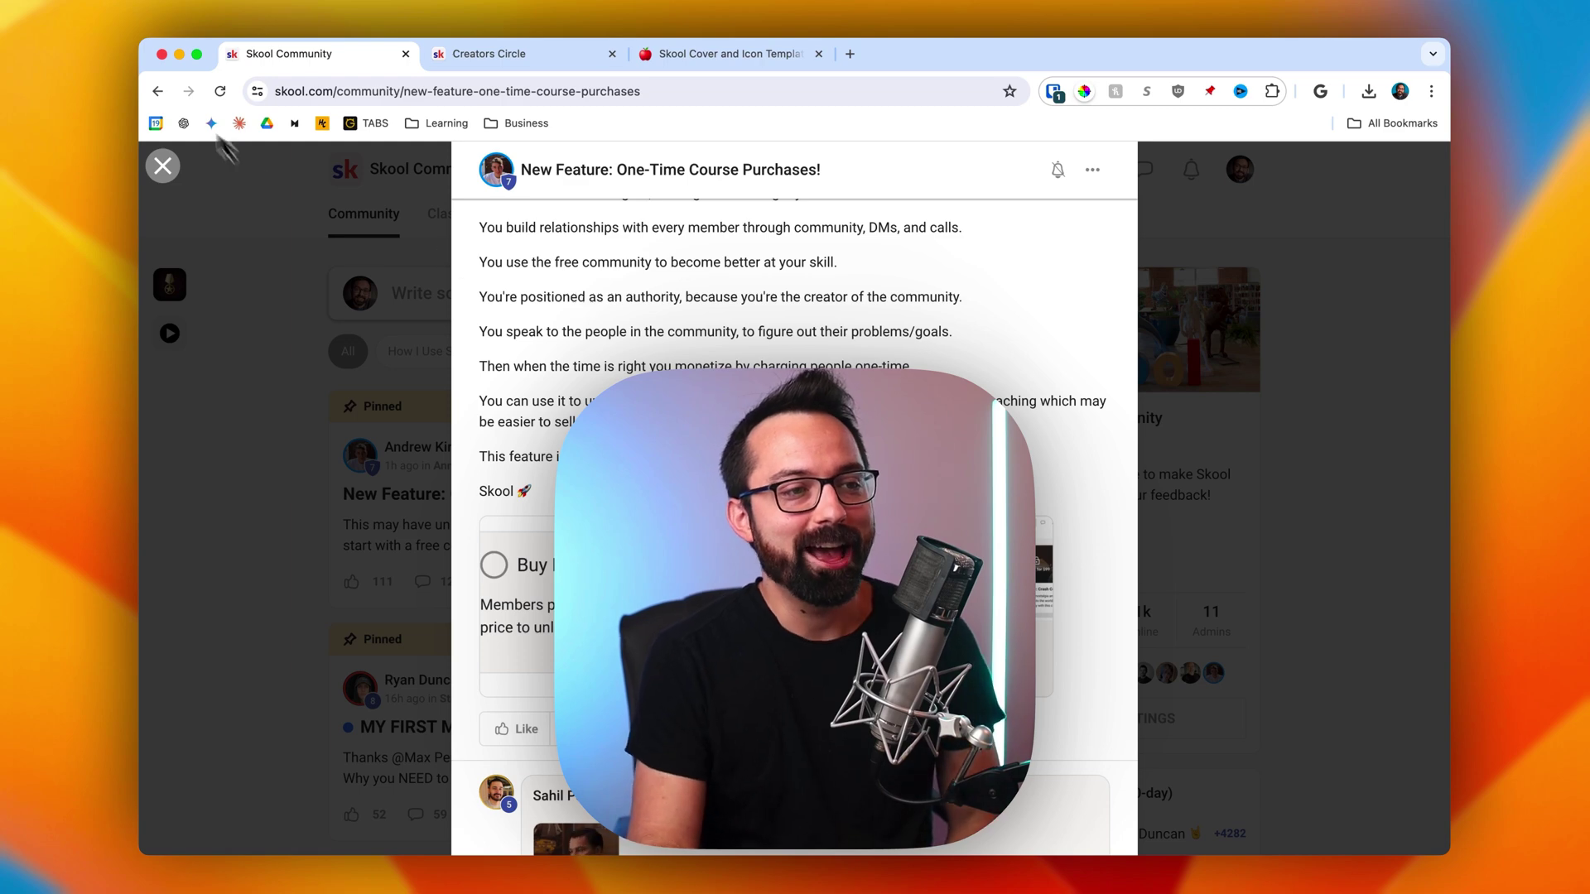
{"action": "left_click", "coordinate": [489, 67]}
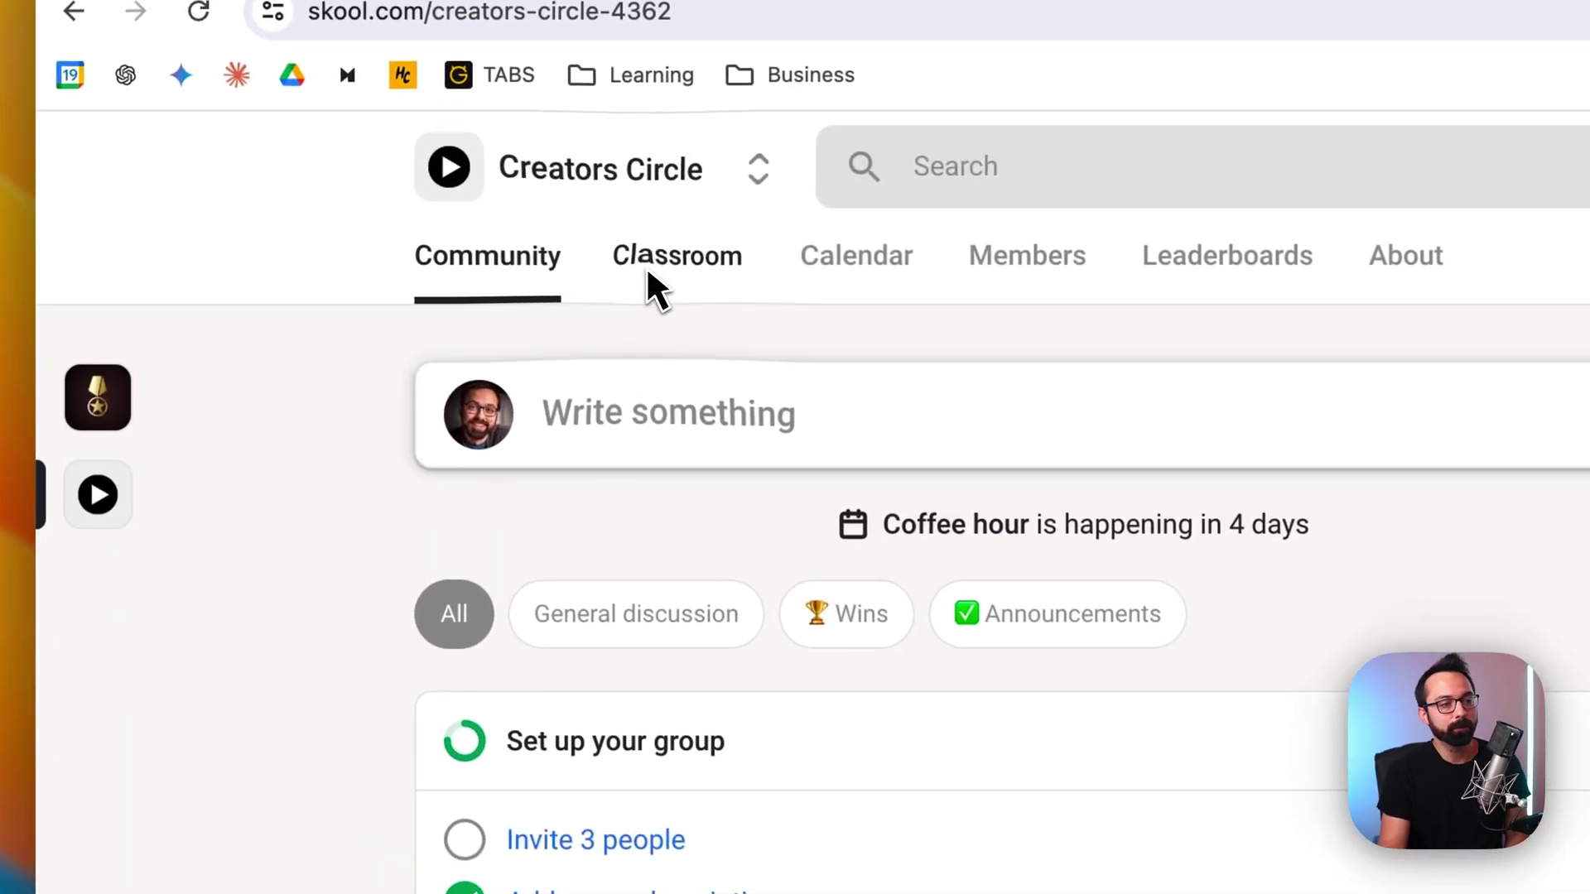
Start a new course in the Creators Circle classroom named 'Test Course 2'
{"action": "left_click", "coordinate": [649, 273]}
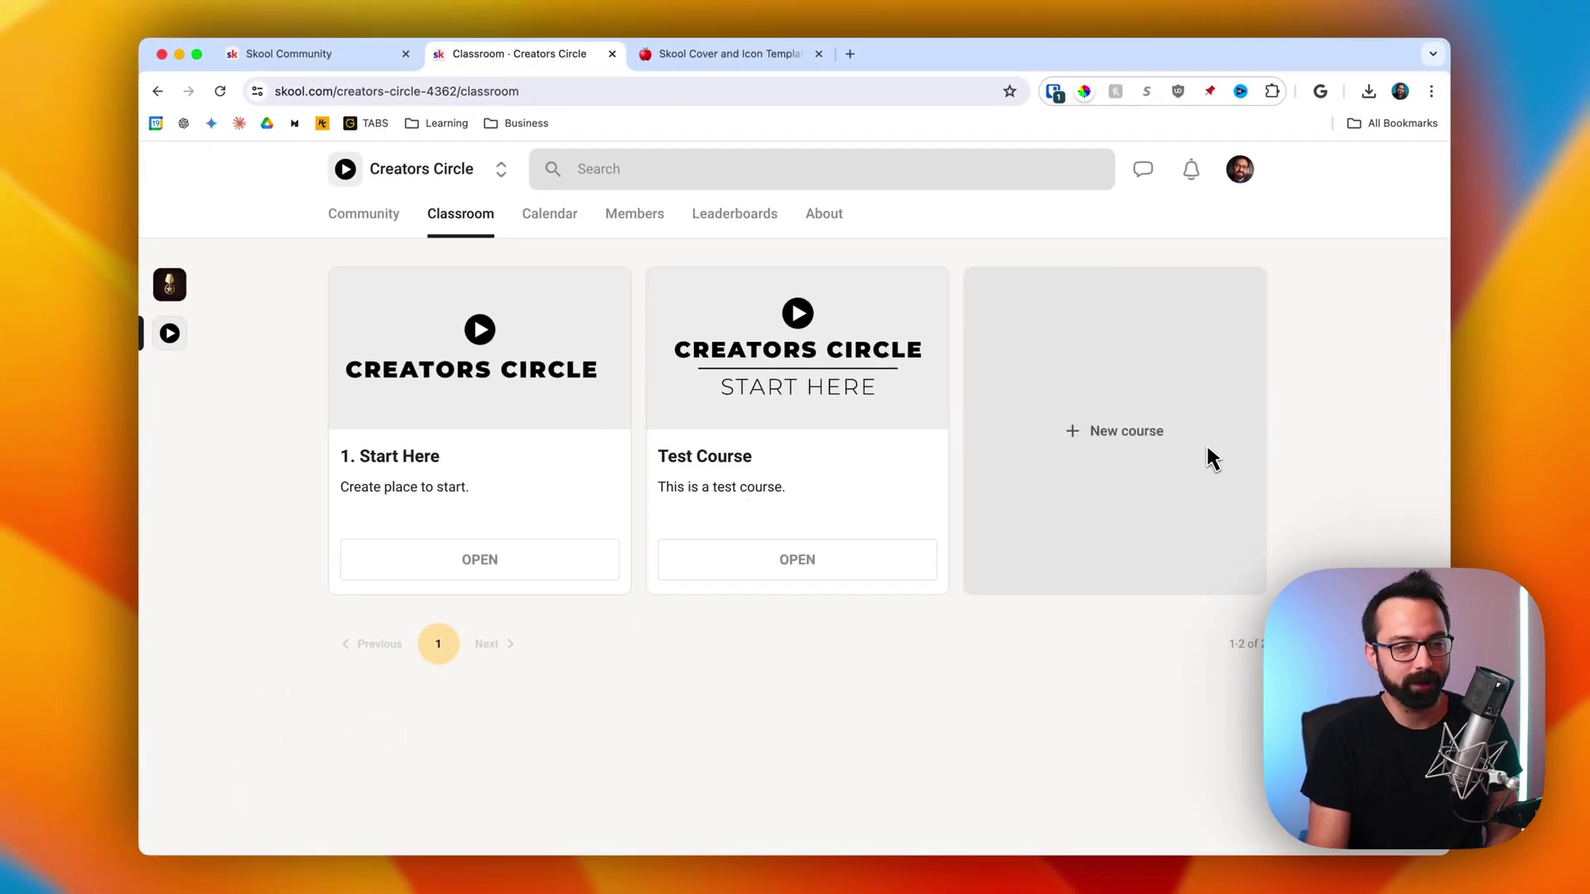
{"action": "left_click", "coordinate": [1193, 461]}
{"action": "left_click", "coordinate": [831, 265]}
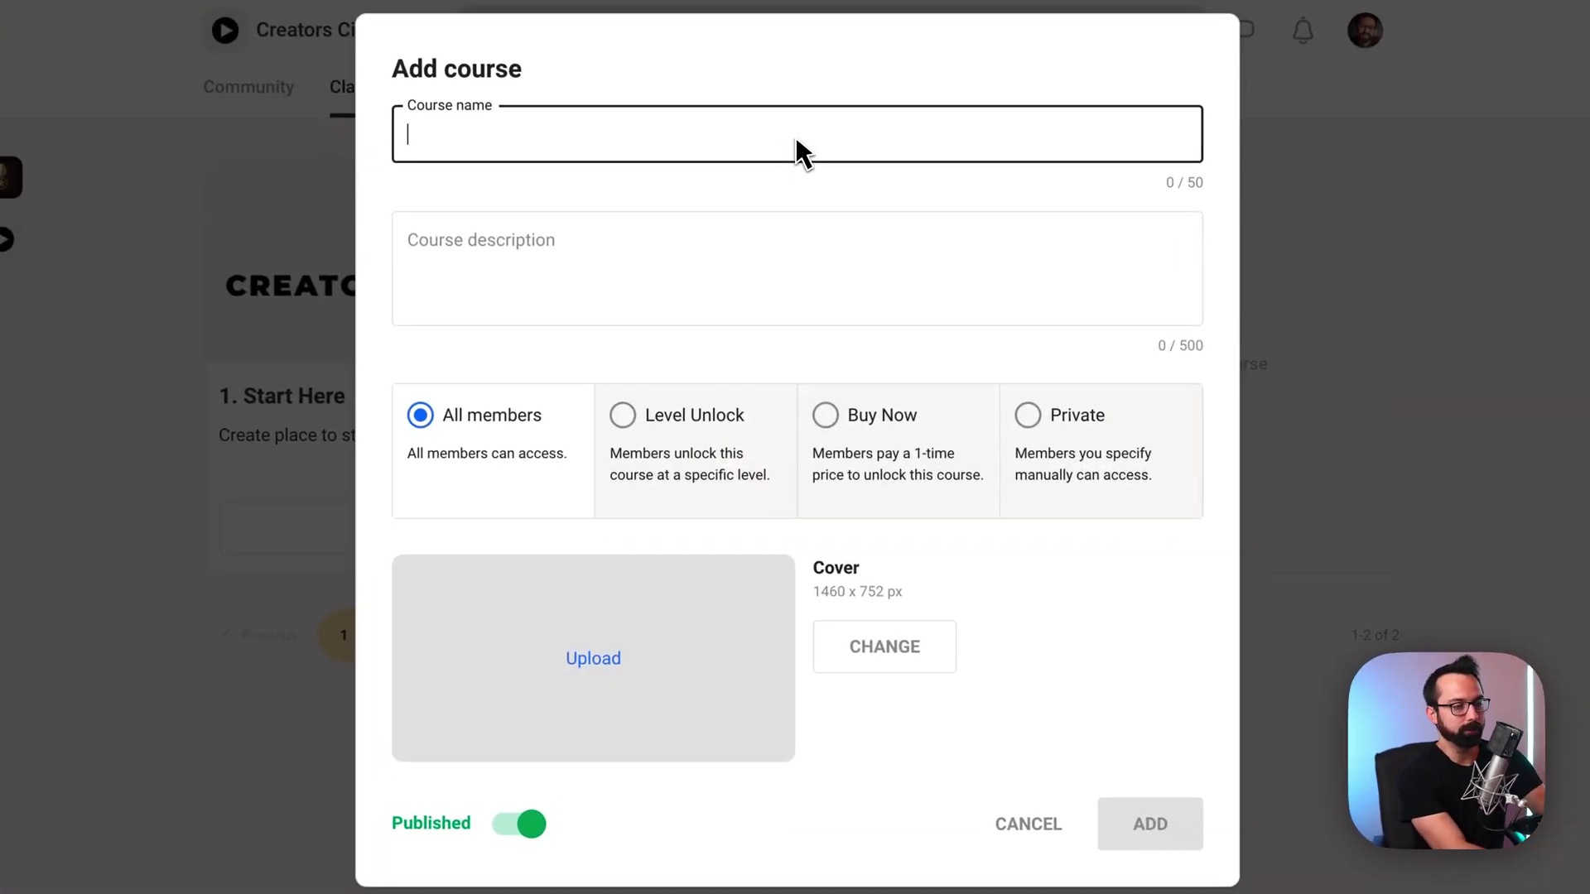
{"action": "type", "text": "Test Course 2"}
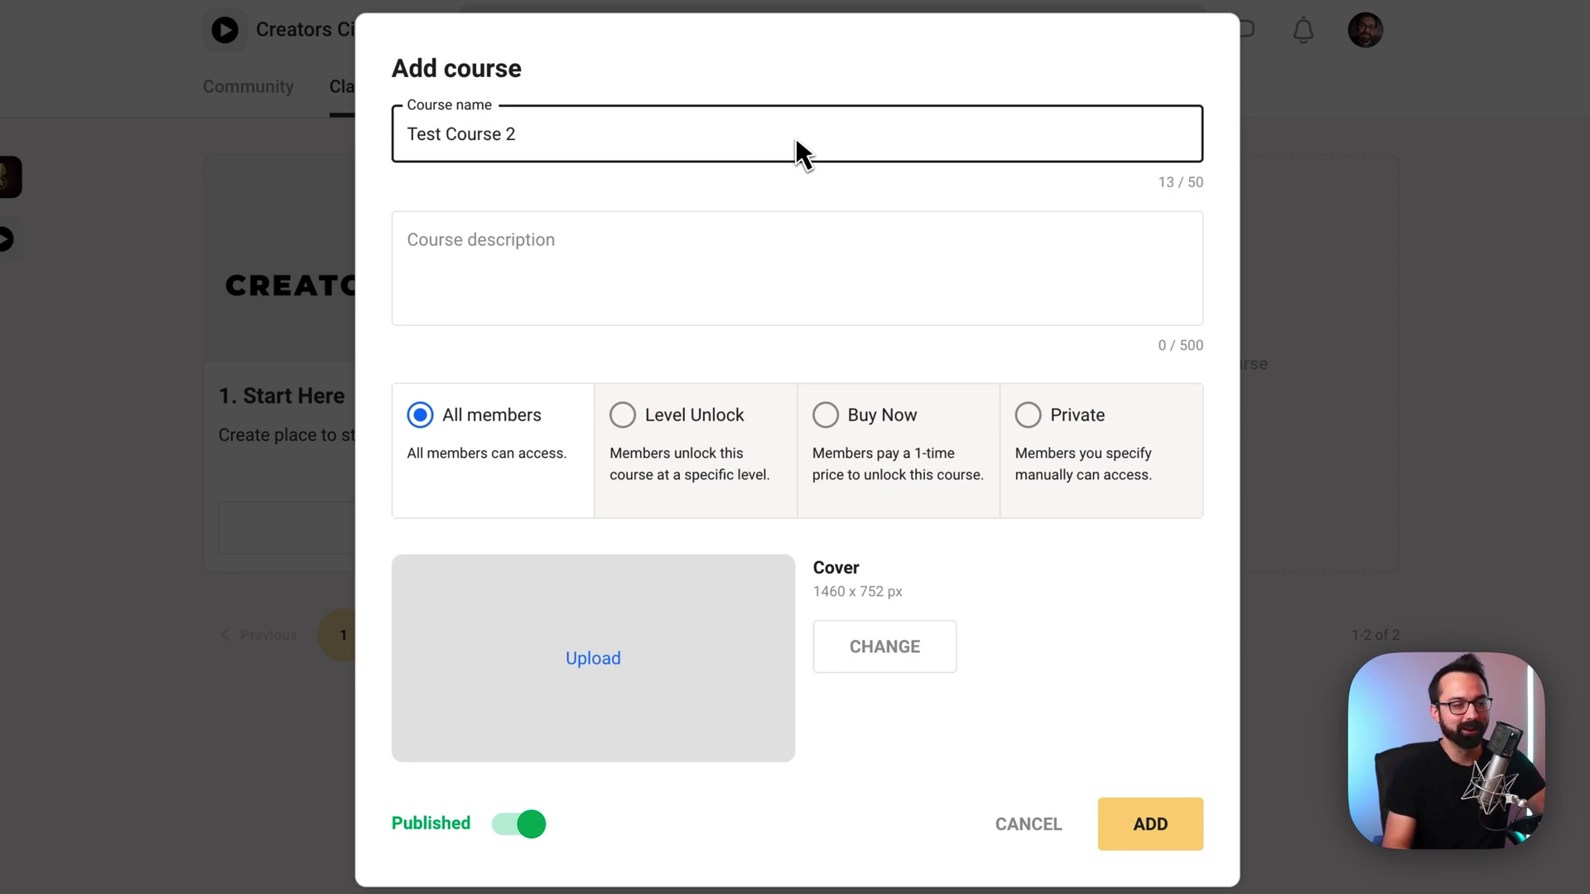
Add the description 'This is another test course.' and choose Level Unlock access
{"action": "left_click", "coordinate": [797, 225]}
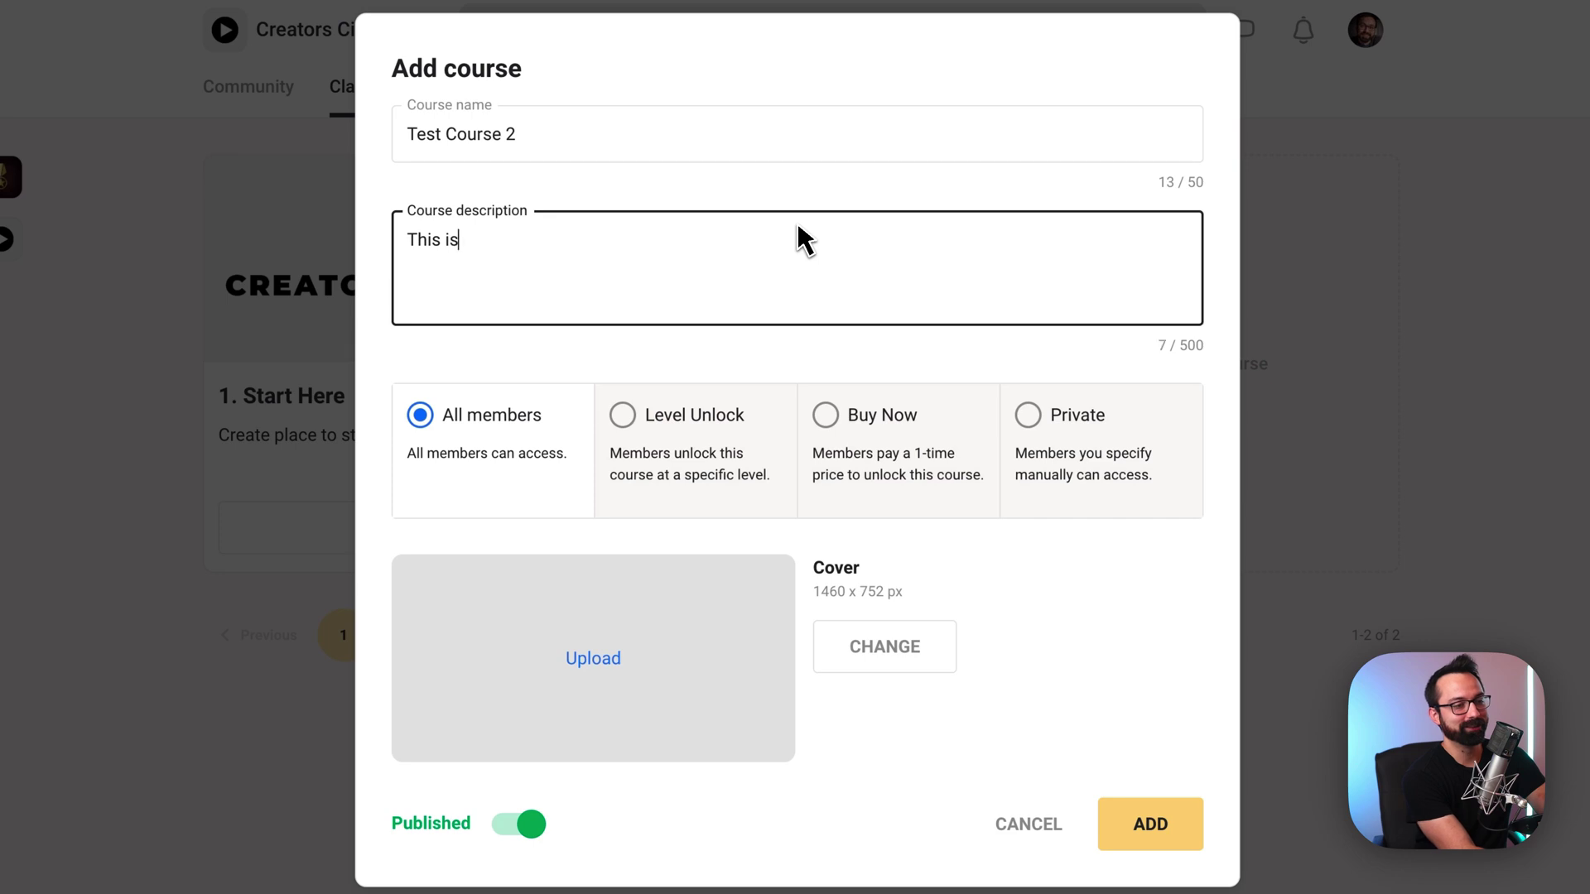
{"action": "type", "text": "This is another test "}
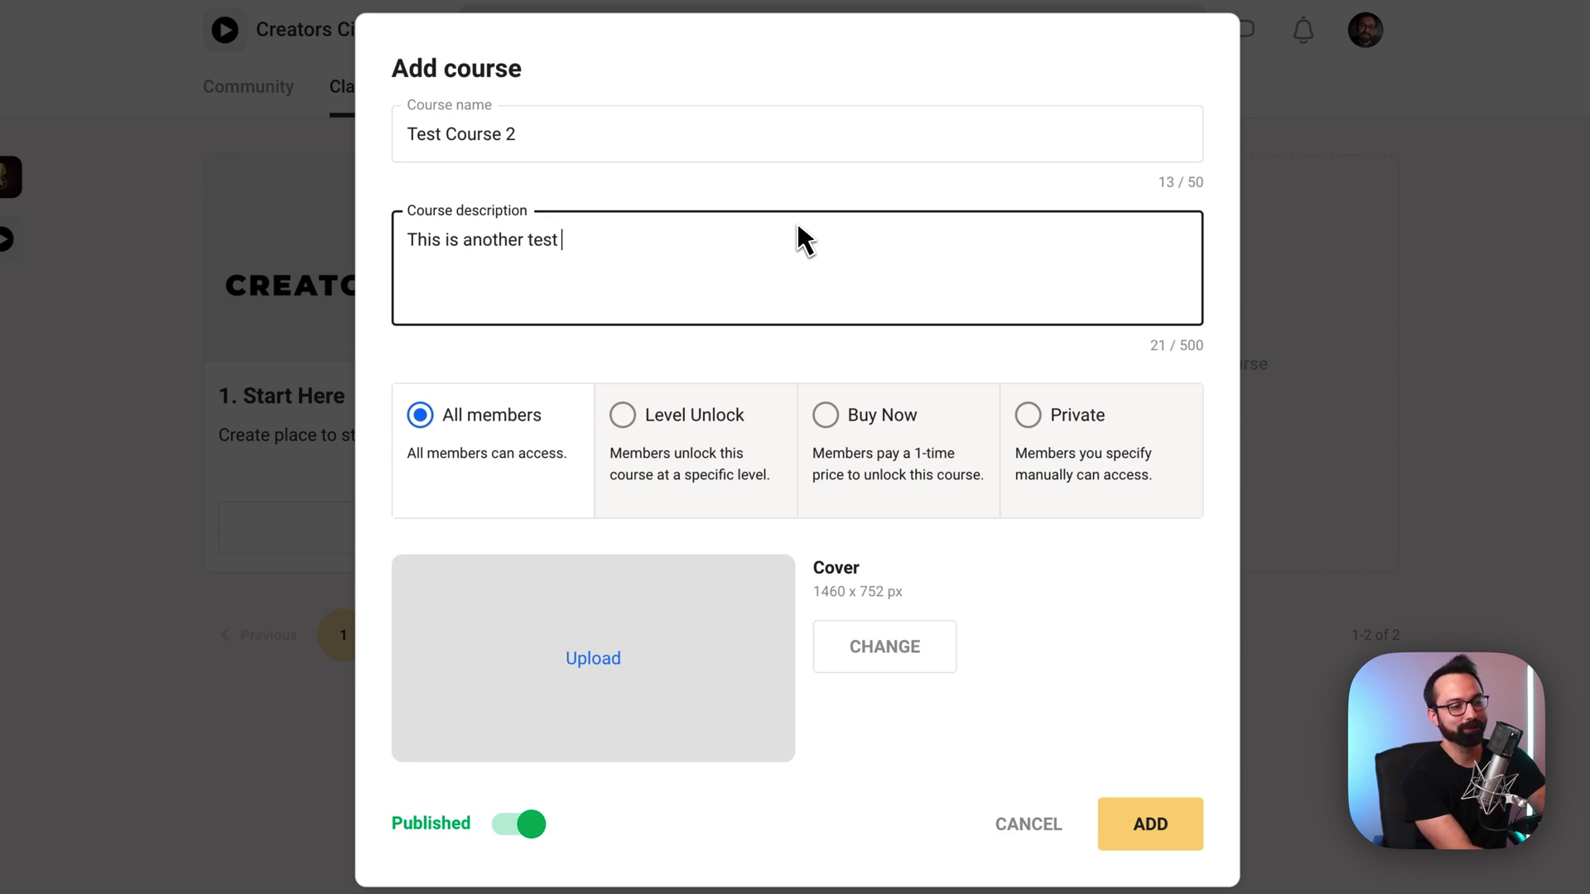
{"action": "type", "text": "course"}
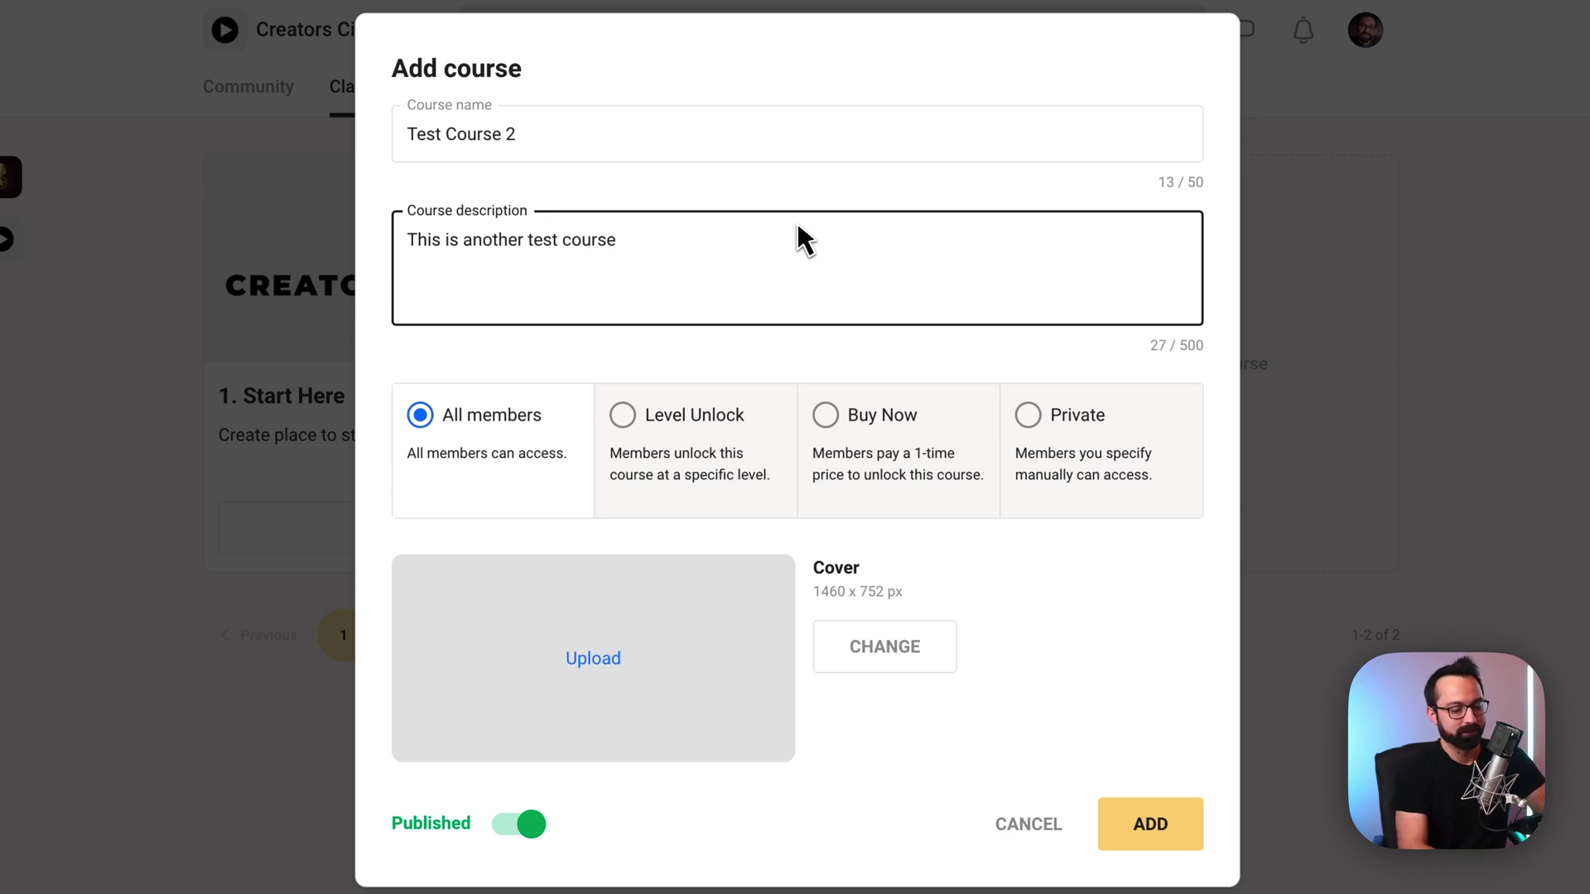
{"action": "type", "text": "."}
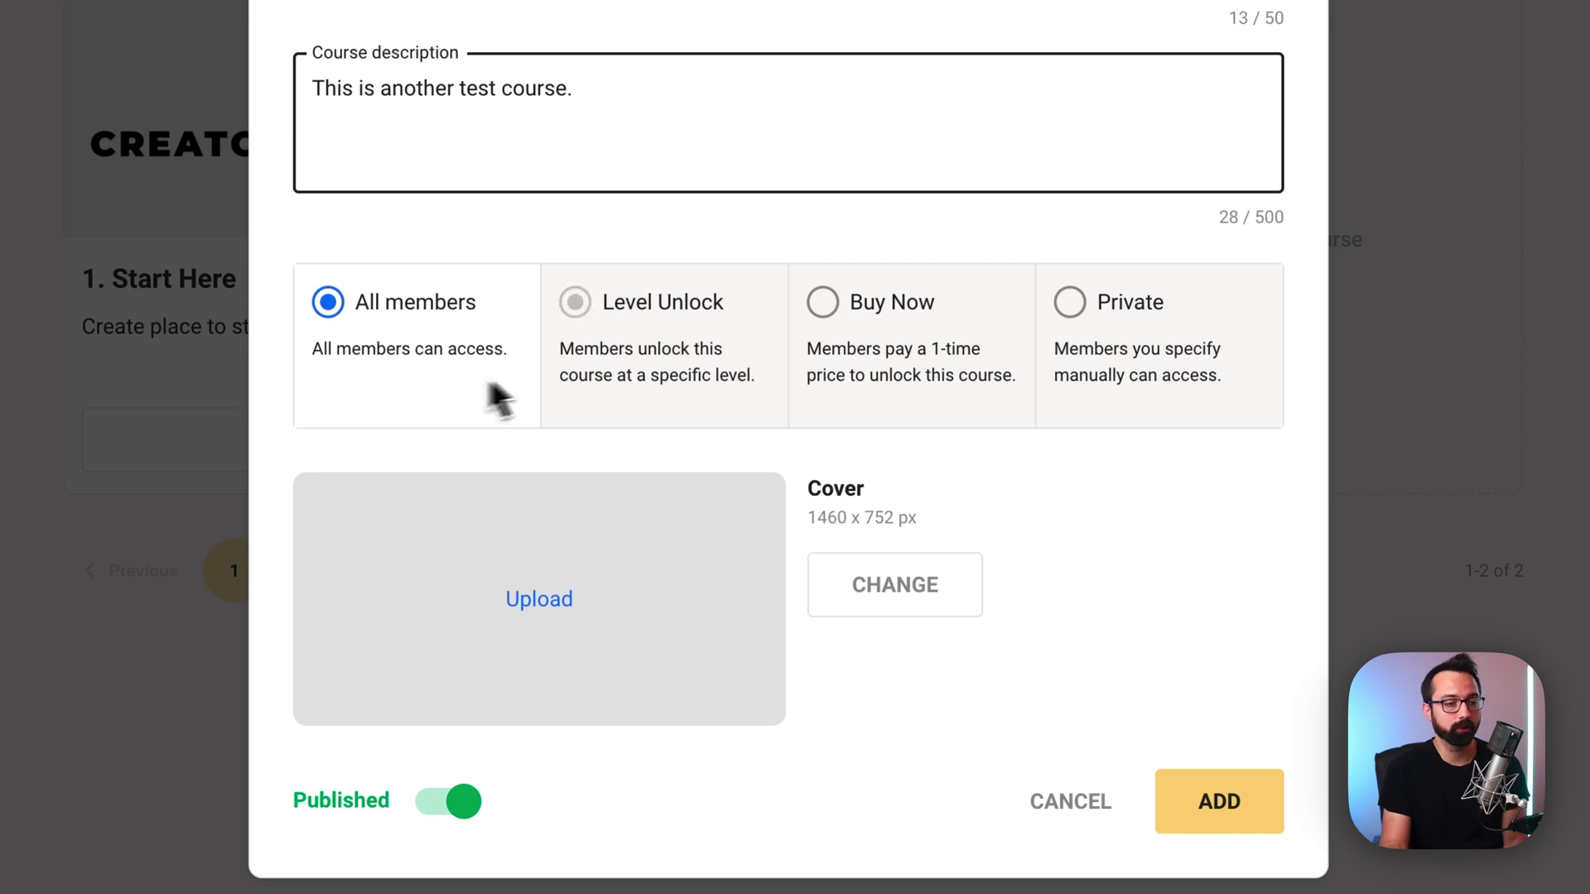
{"action": "left_click", "coordinate": [569, 373]}
Pick level 3 under Level Unlock, then switch to Buy Now at $999 and check the cover size
{"action": "left_click", "coordinate": [537, 487]}
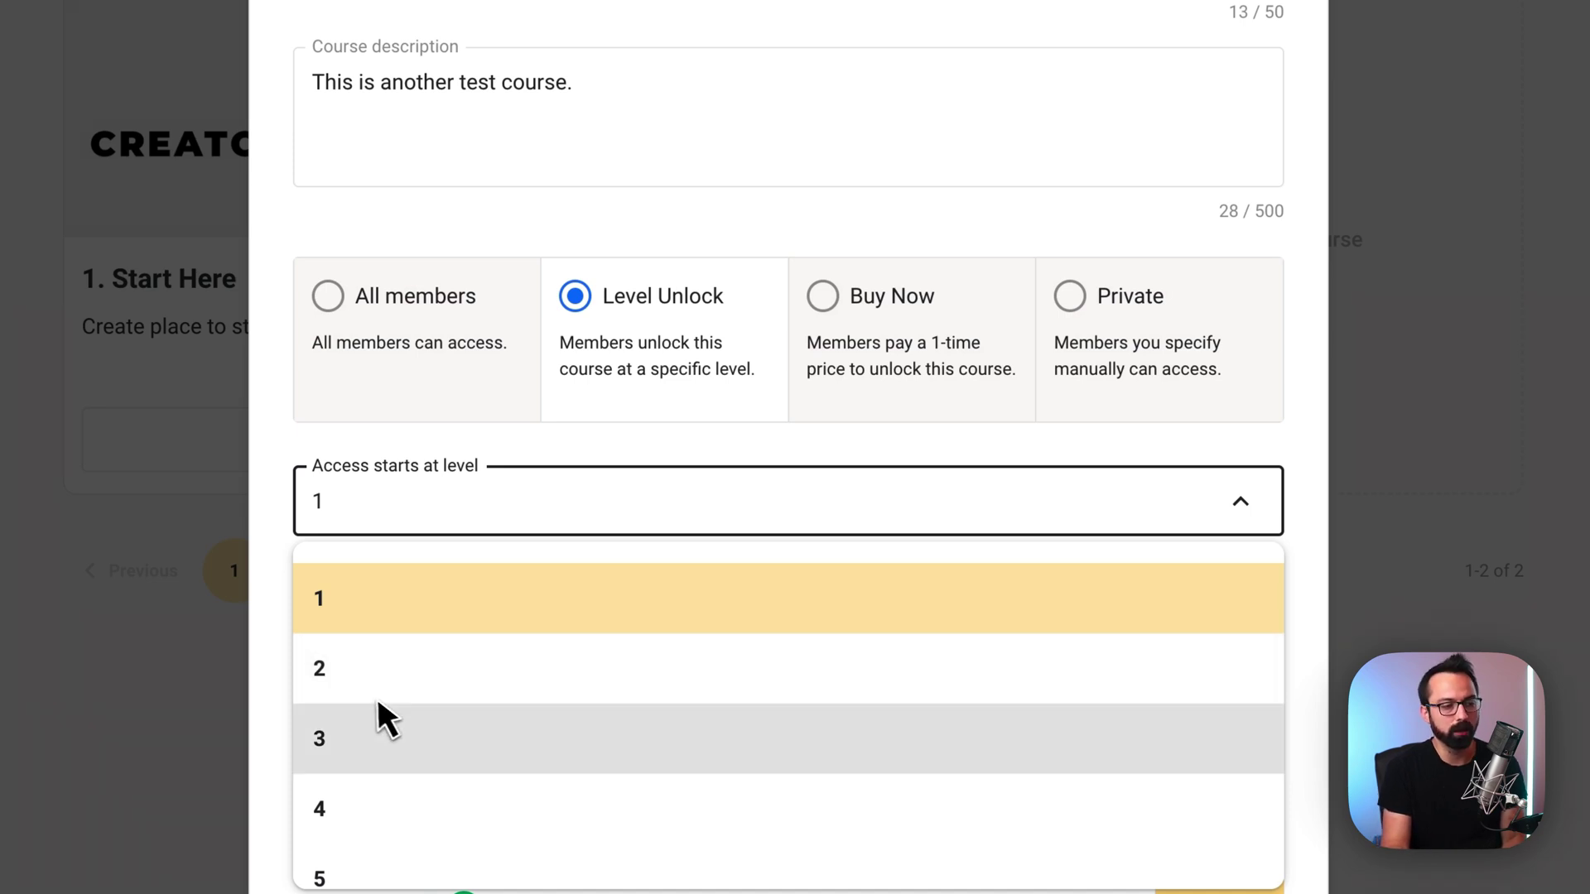
{"action": "left_click", "coordinate": [378, 718]}
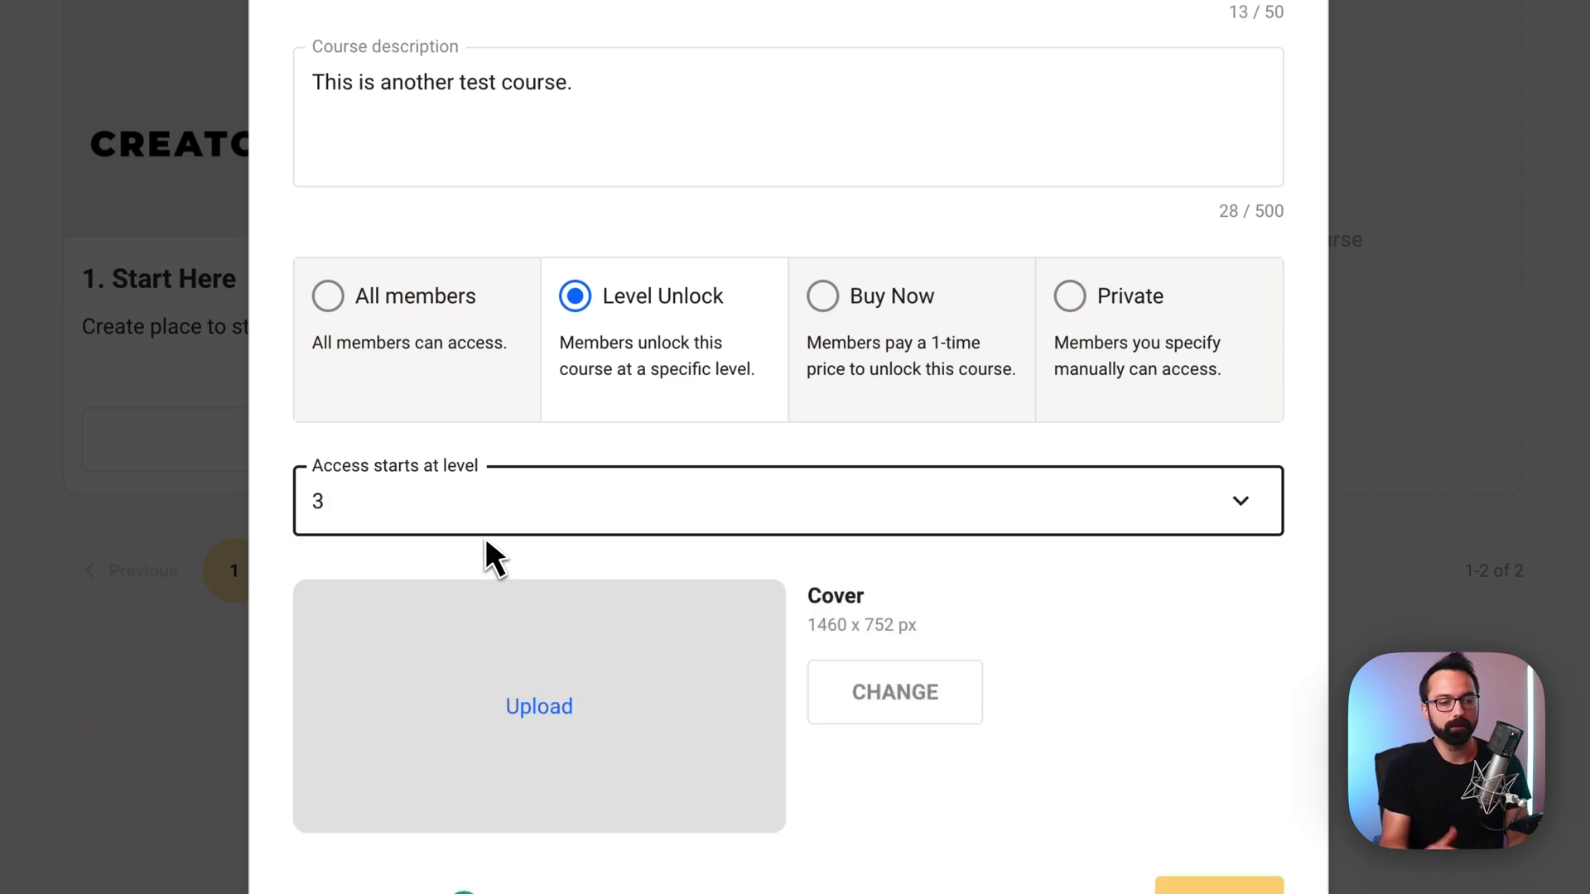
{"action": "left_click", "coordinate": [825, 387]}
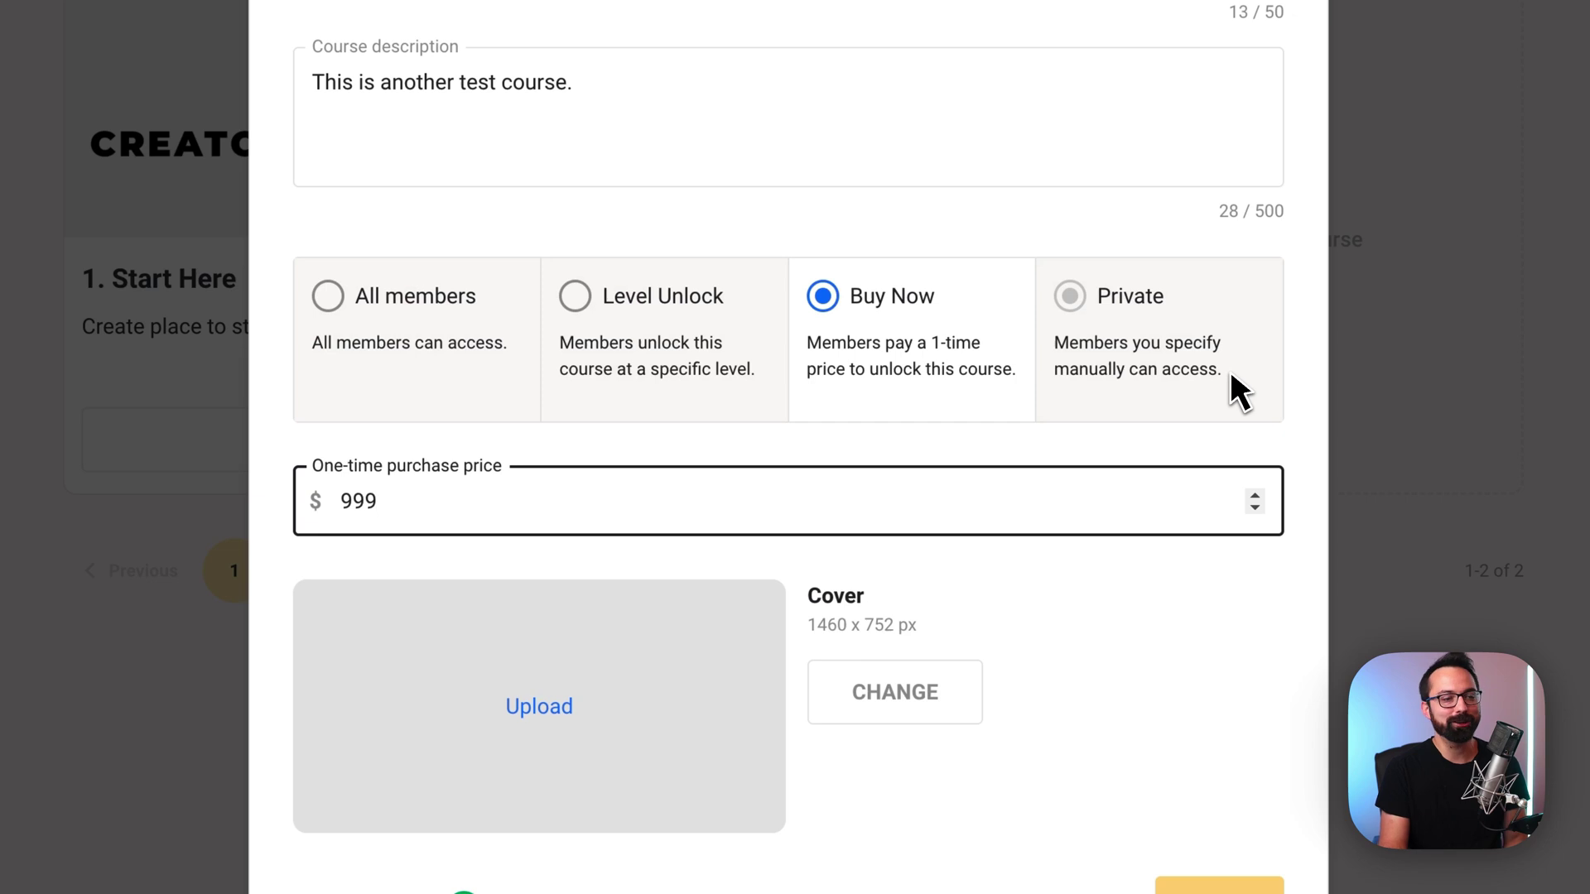
{"action": "scroll", "coordinate": [1051, 823], "scroll_direction": "down", "scroll_amount": 2}
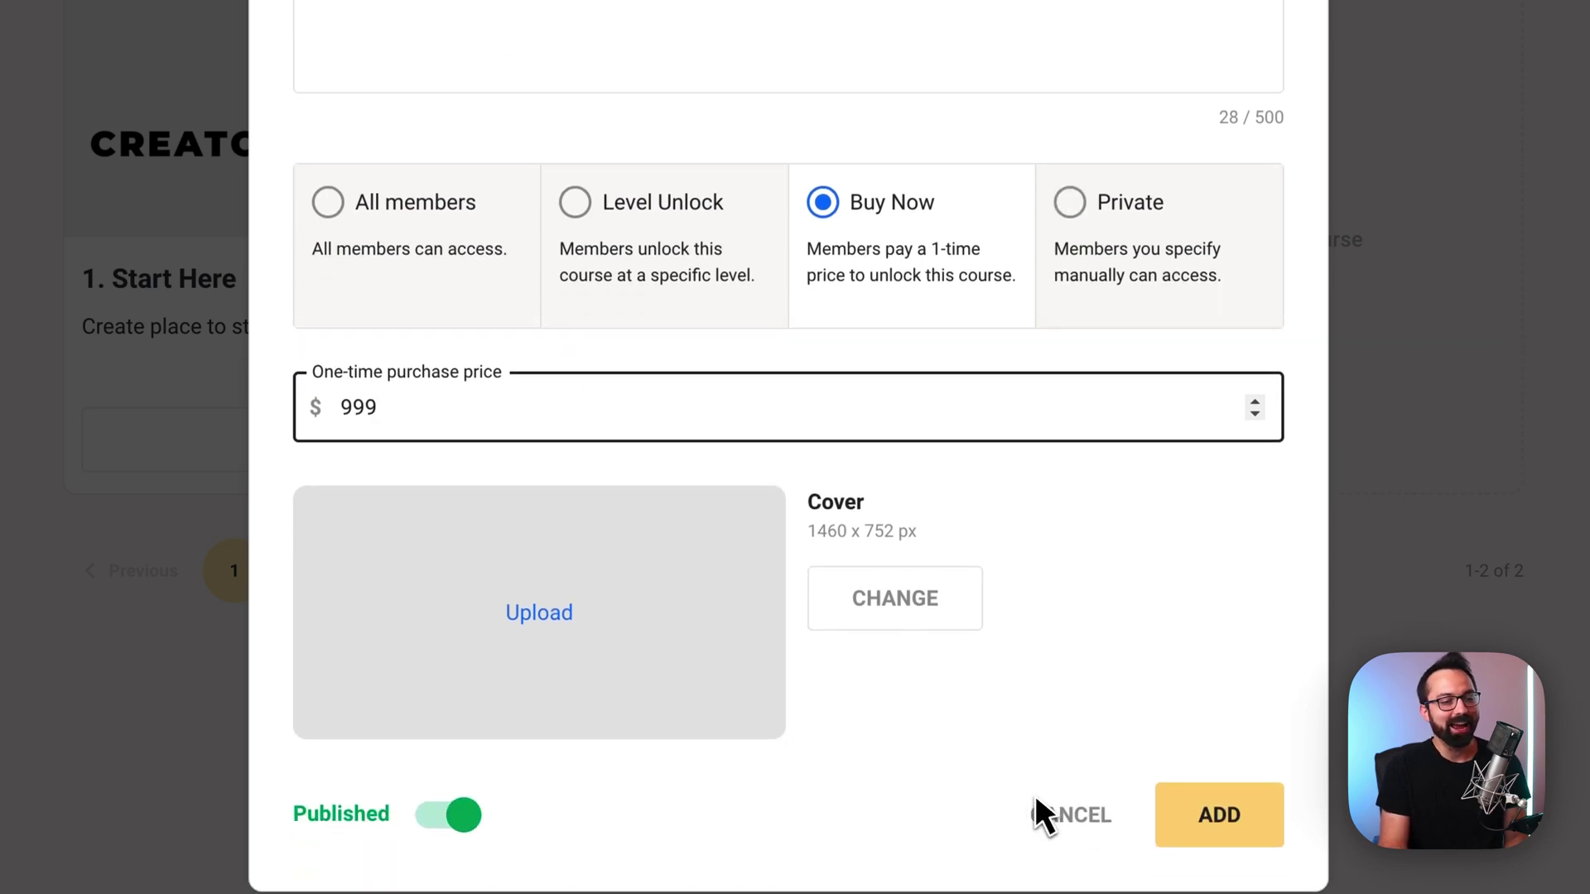
{"action": "triple_click", "coordinate": [869, 536]}
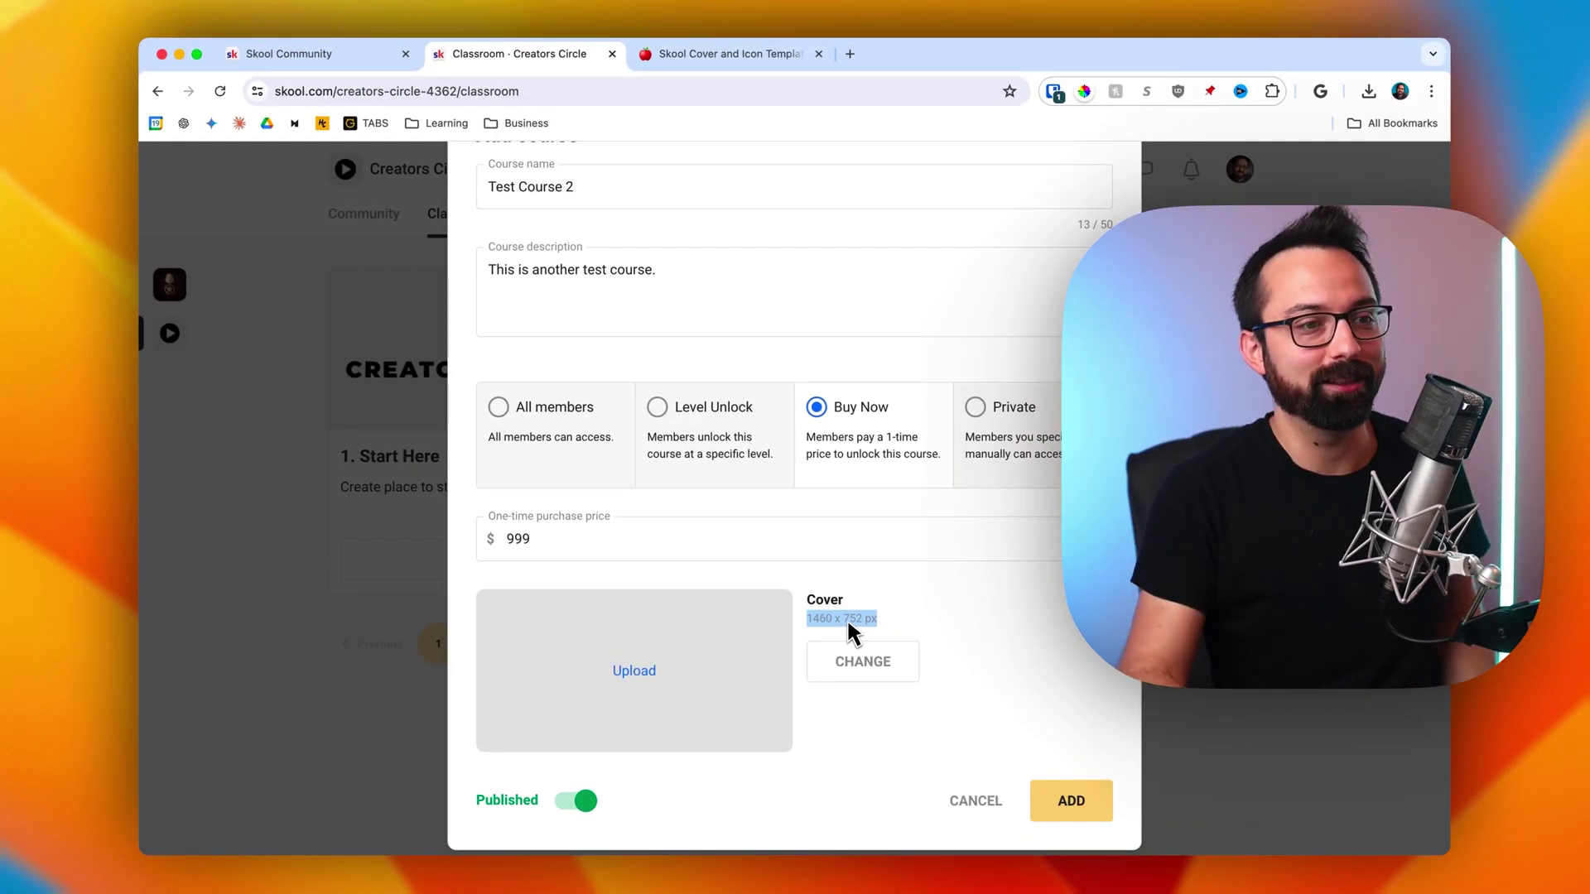
On the Notion template page, highlight the Cover 1084 x 576, Icon 128 x 128 and About 1400 x 790 sizes
{"action": "left_click", "coordinate": [733, 53]}
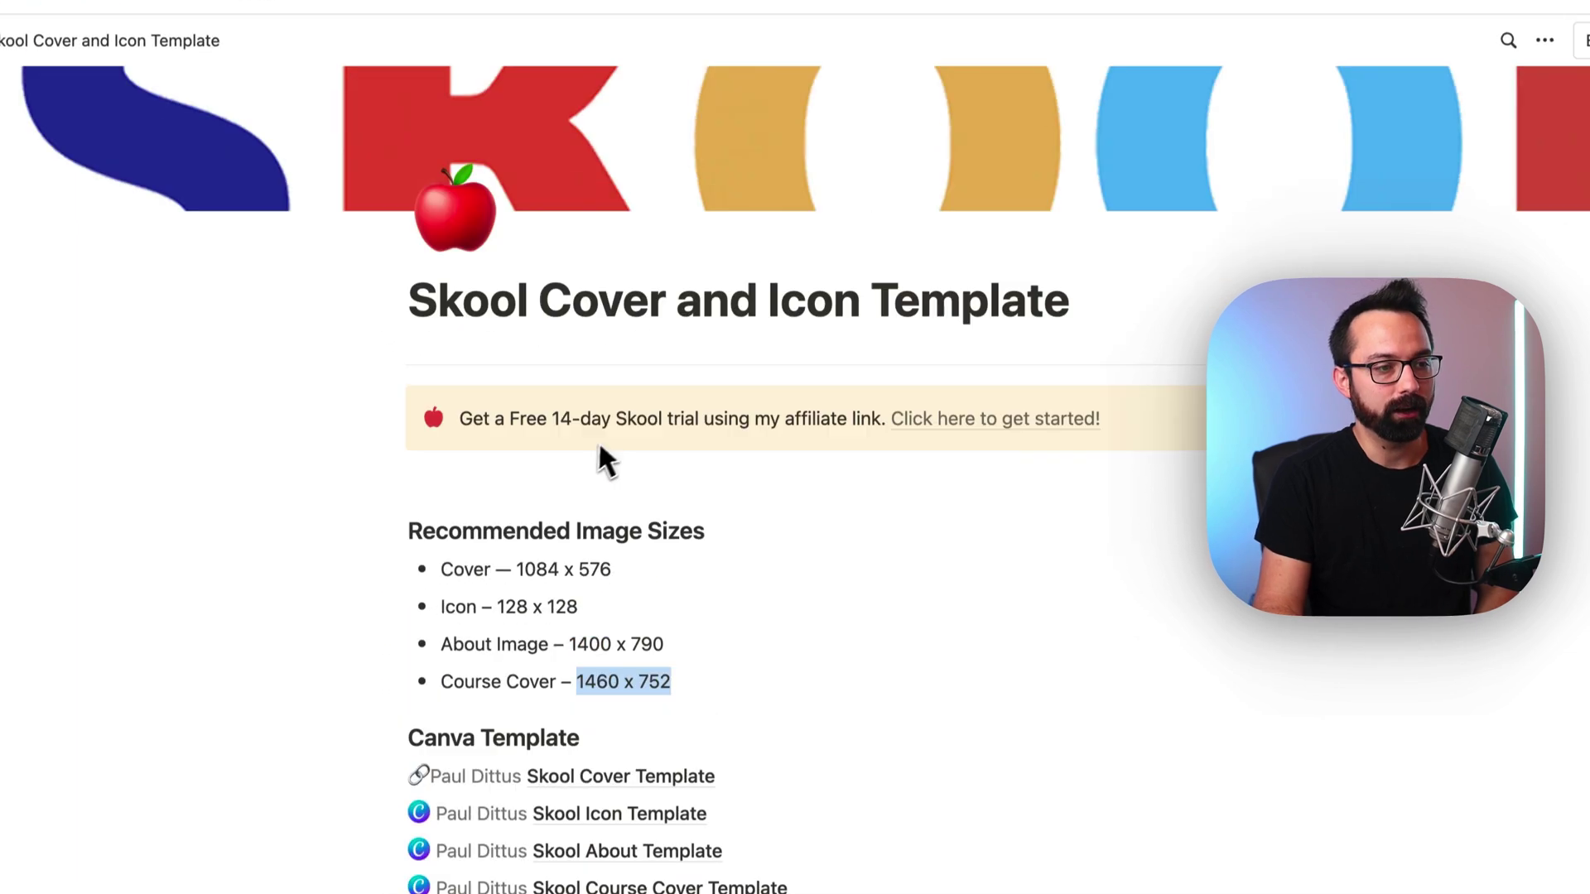
{"action": "scroll", "coordinate": [612, 441], "scroll_direction": "down", "scroll_amount": 5}
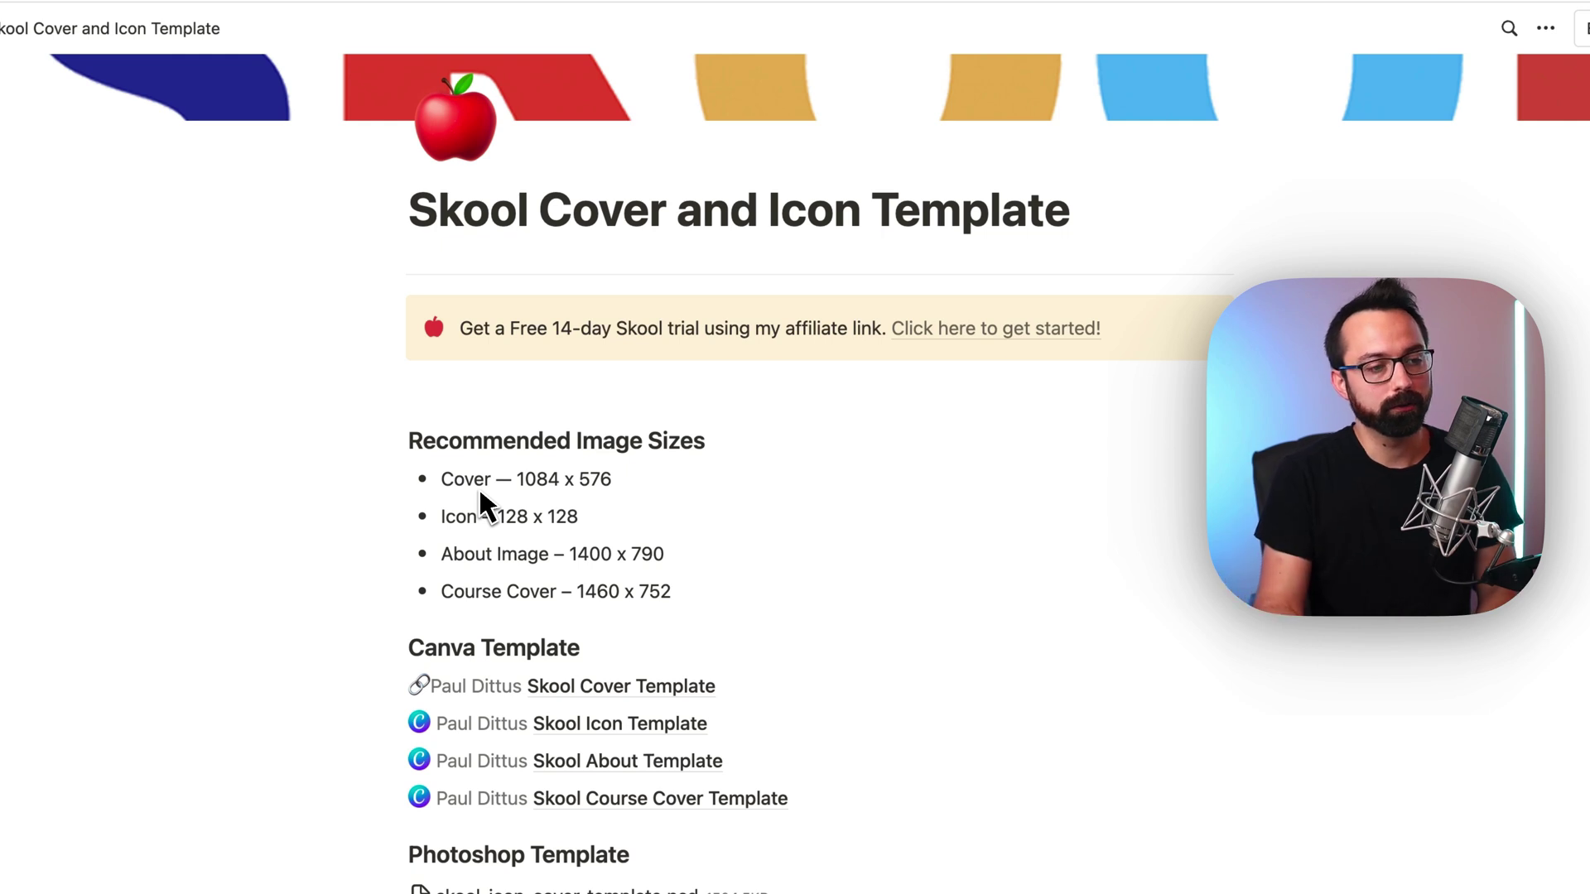
{"action": "left_click_drag", "start_coordinate": [442, 477], "coordinate": [665, 483]}
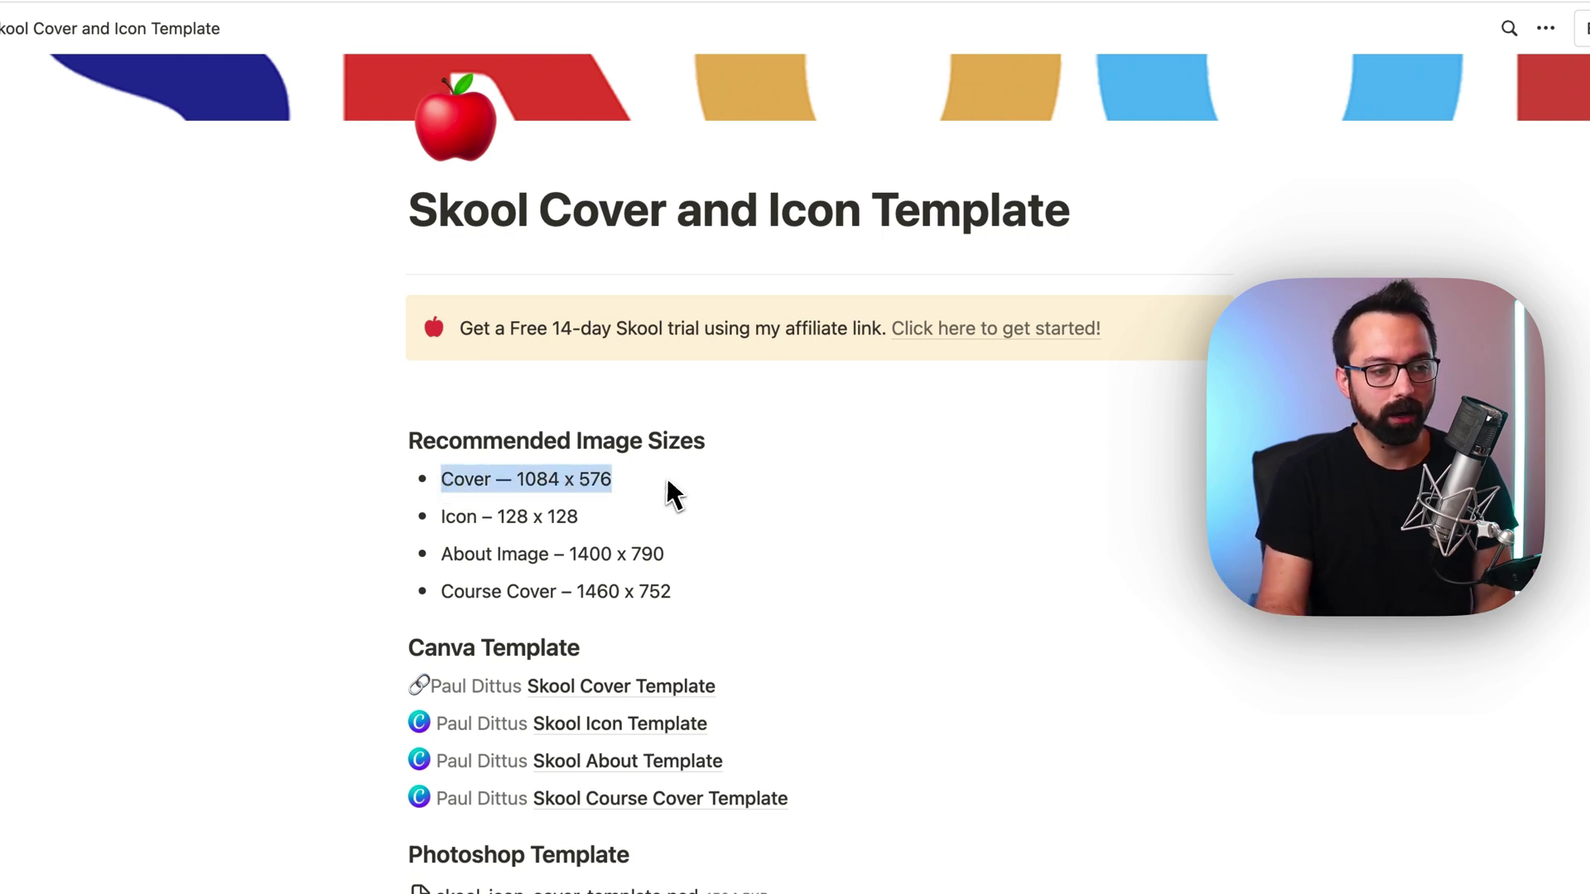
{"action": "triple_click", "coordinate": [523, 516]}
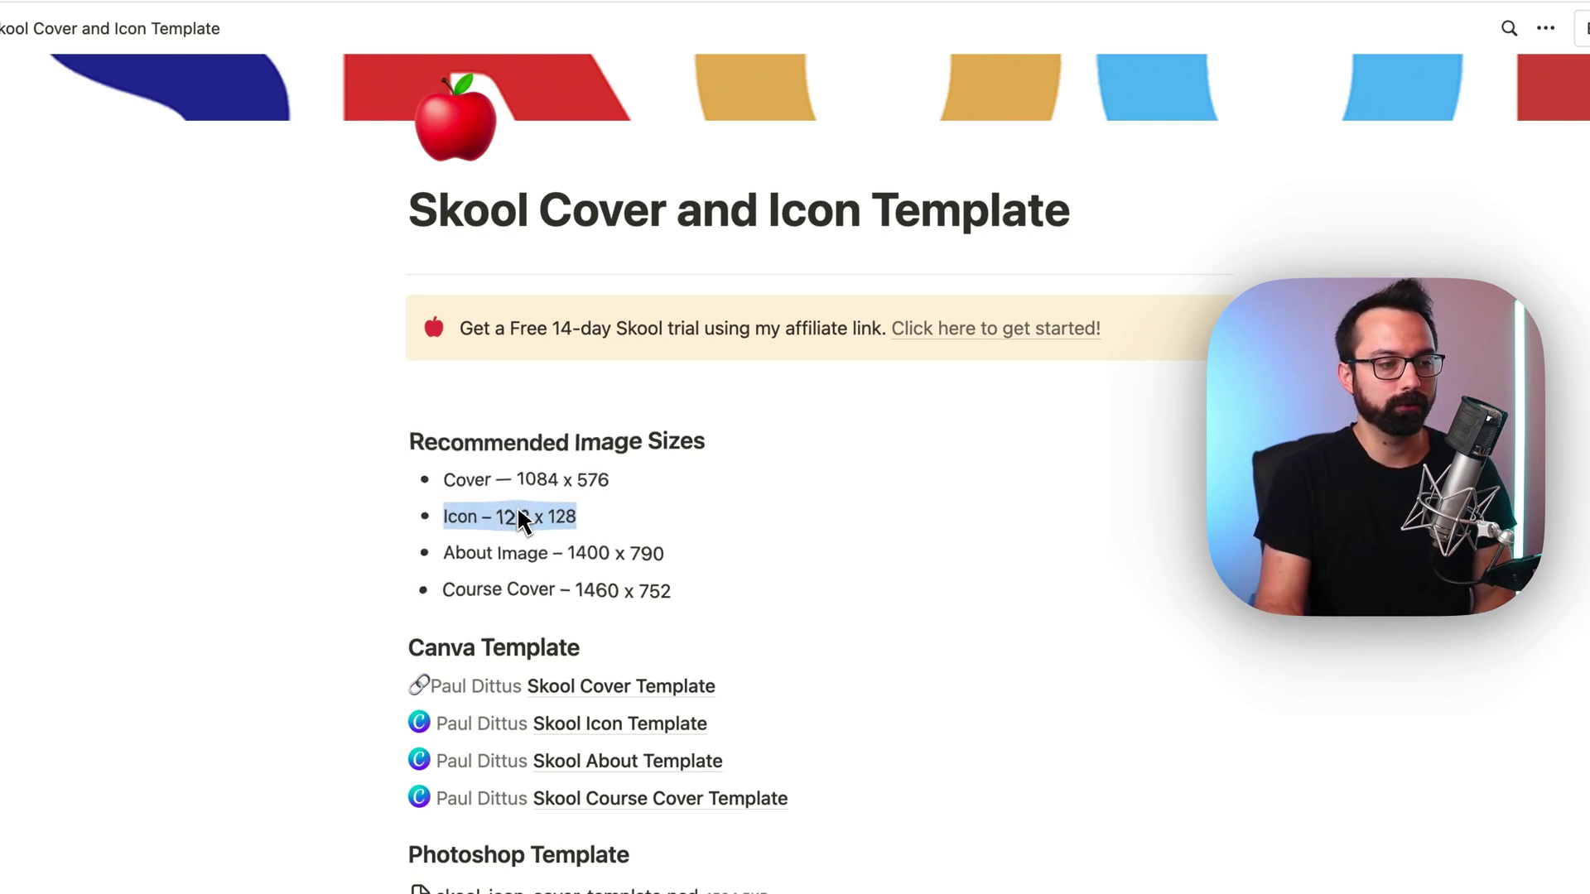
{"action": "triple_click", "coordinate": [482, 565]}
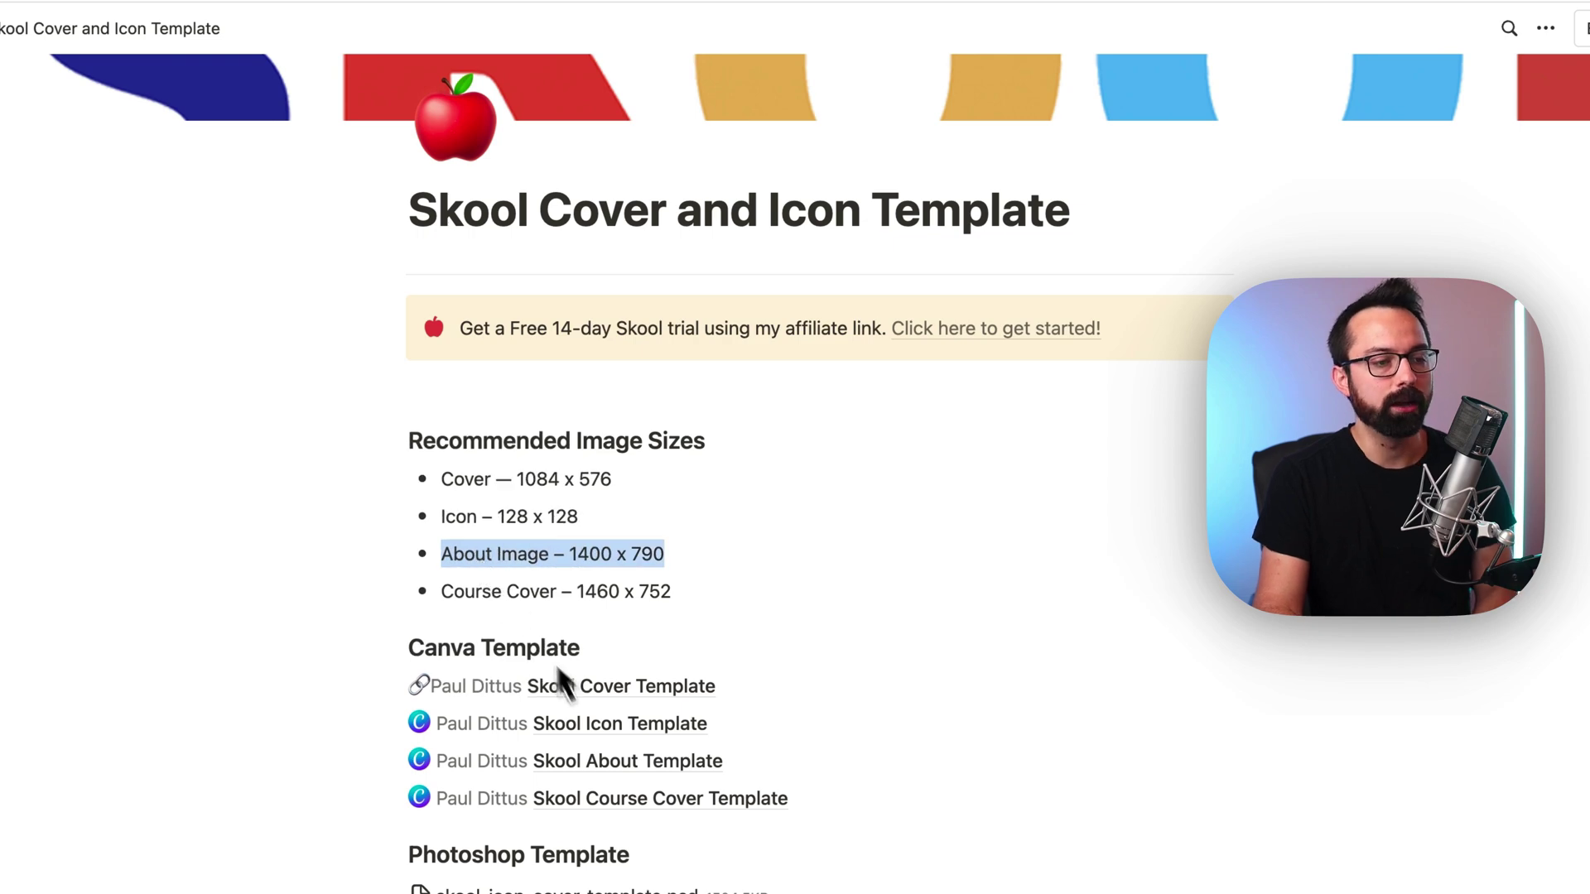
{"action": "scroll", "coordinate": [1052, 754], "scroll_direction": "down", "scroll_amount": 5}
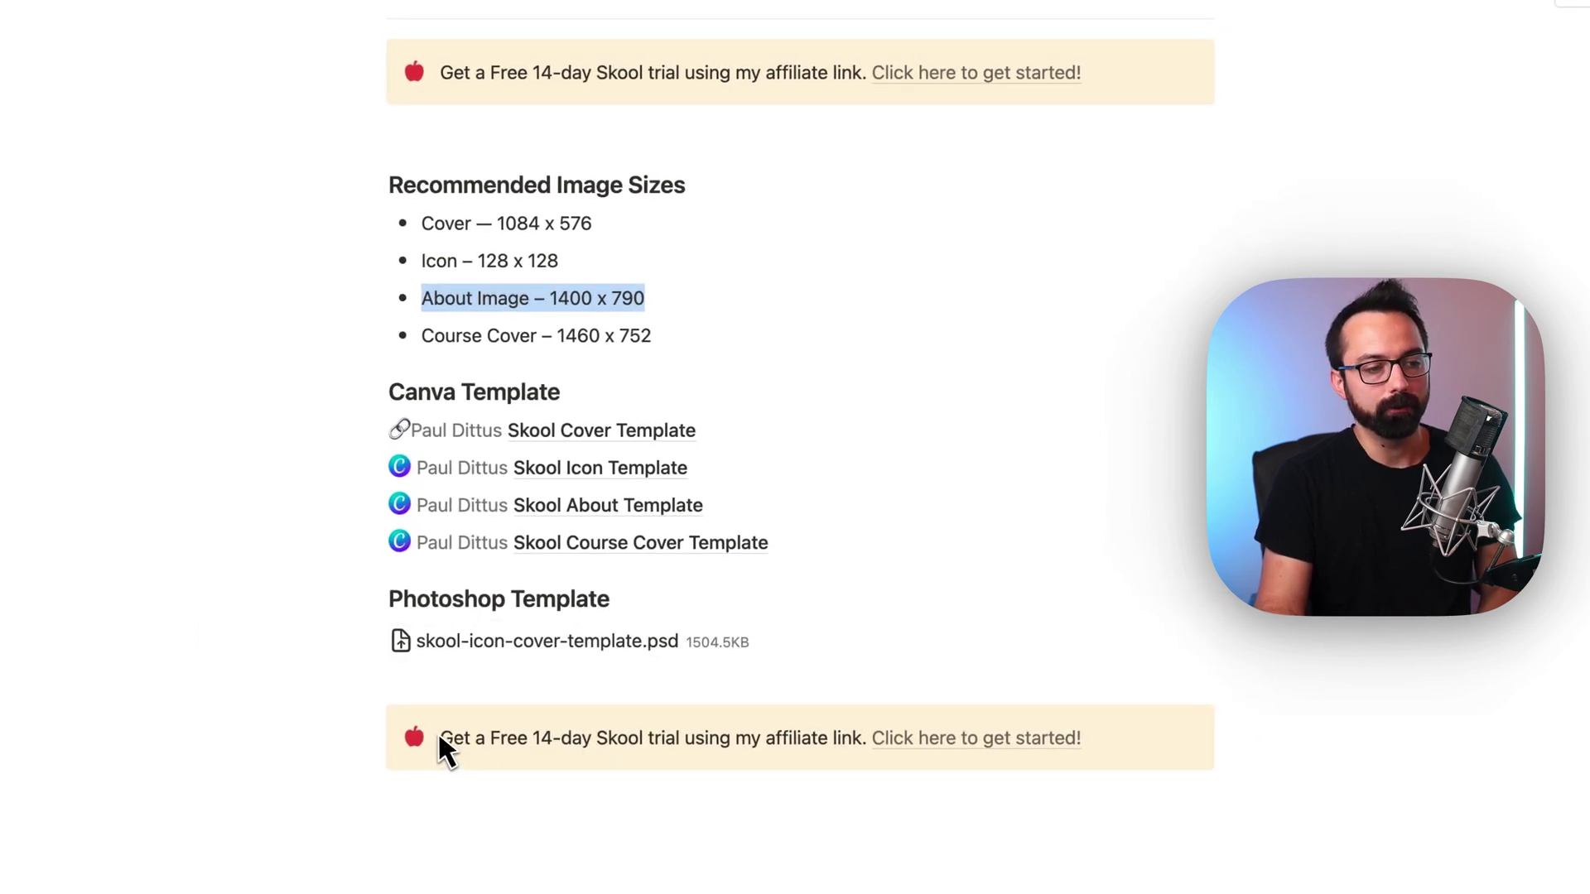
{"action": "scroll", "coordinate": [747, 72], "scroll_direction": "up", "scroll_amount": 3}
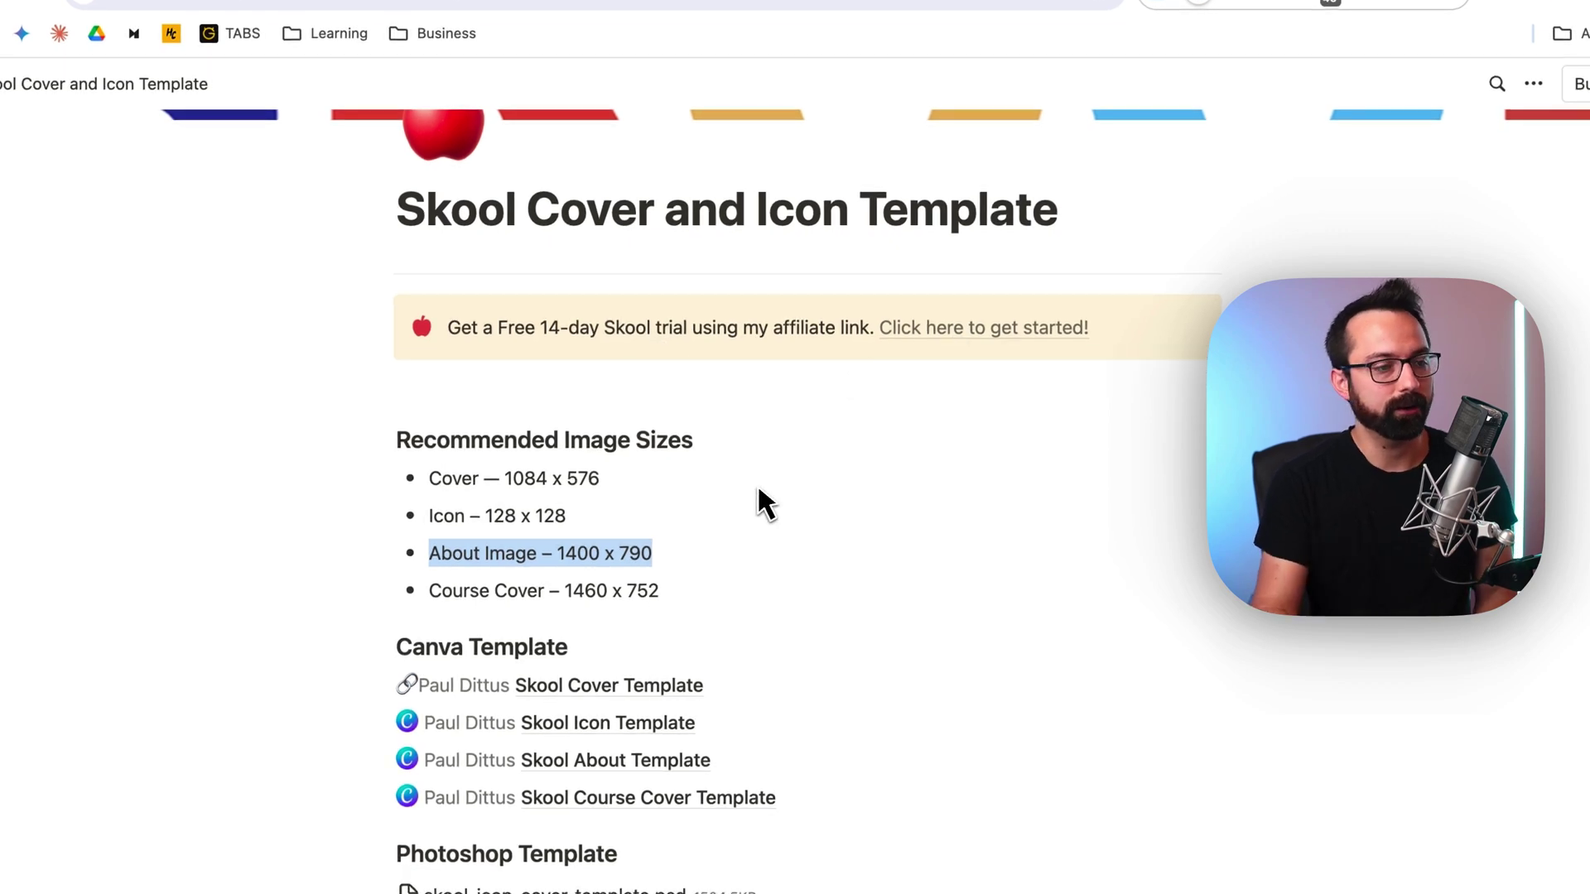
{"action": "key", "text": "ctrl+Up"}
In the Photoshop template, inspect the play icon and CREATORS CIRCLE title on the cover artboard
{"action": "left_click", "coordinate": [597, 340]}
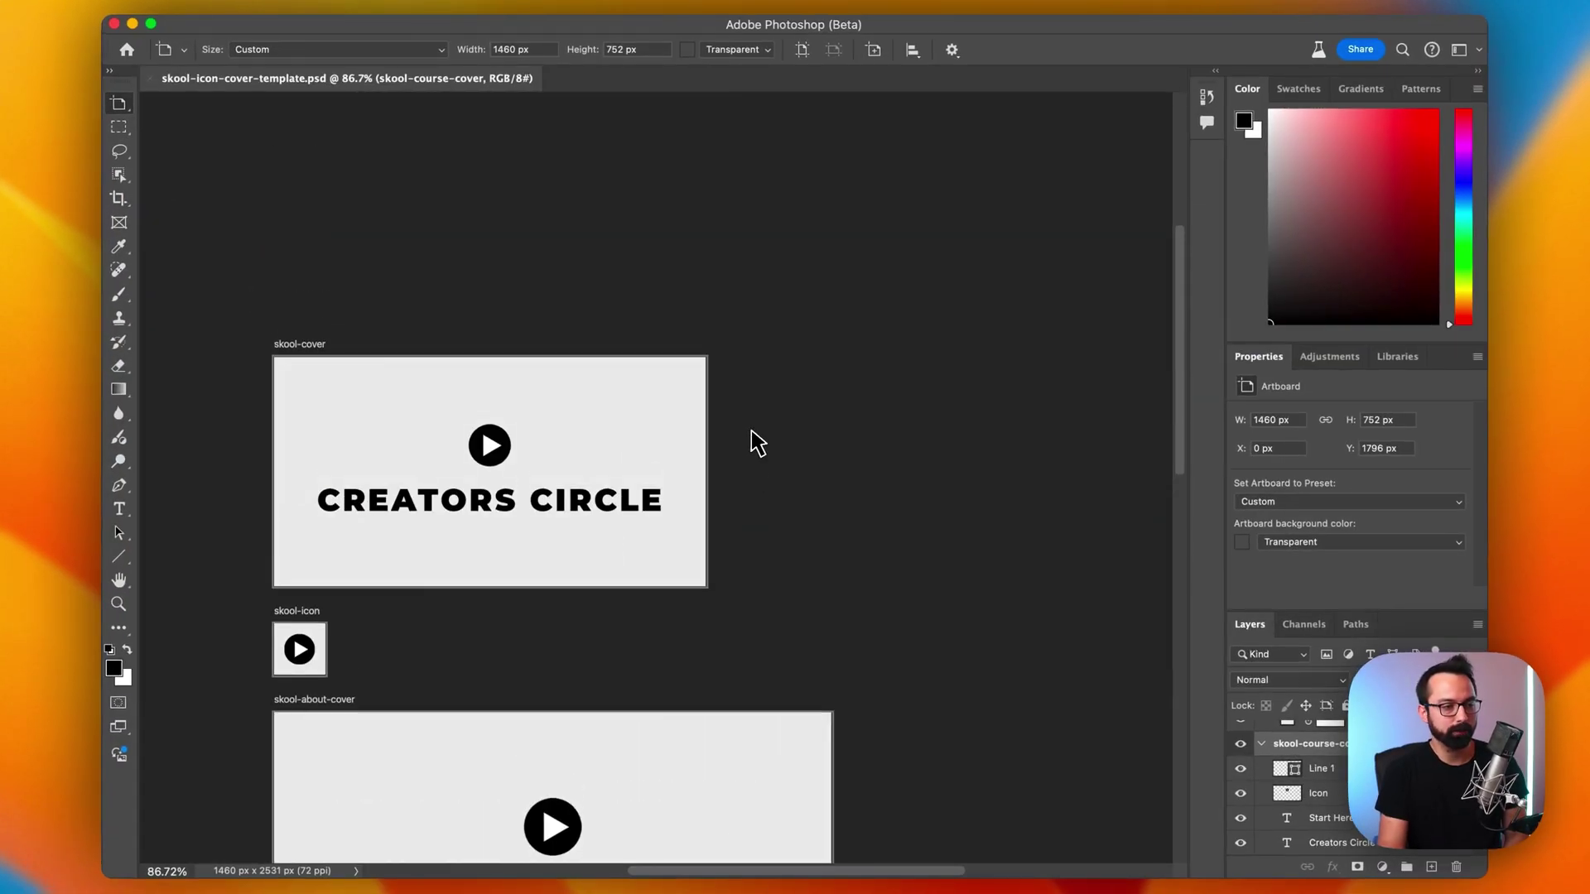
{"action": "scroll", "coordinate": [751, 431], "scroll_direction": "left", "scroll_amount": 3}
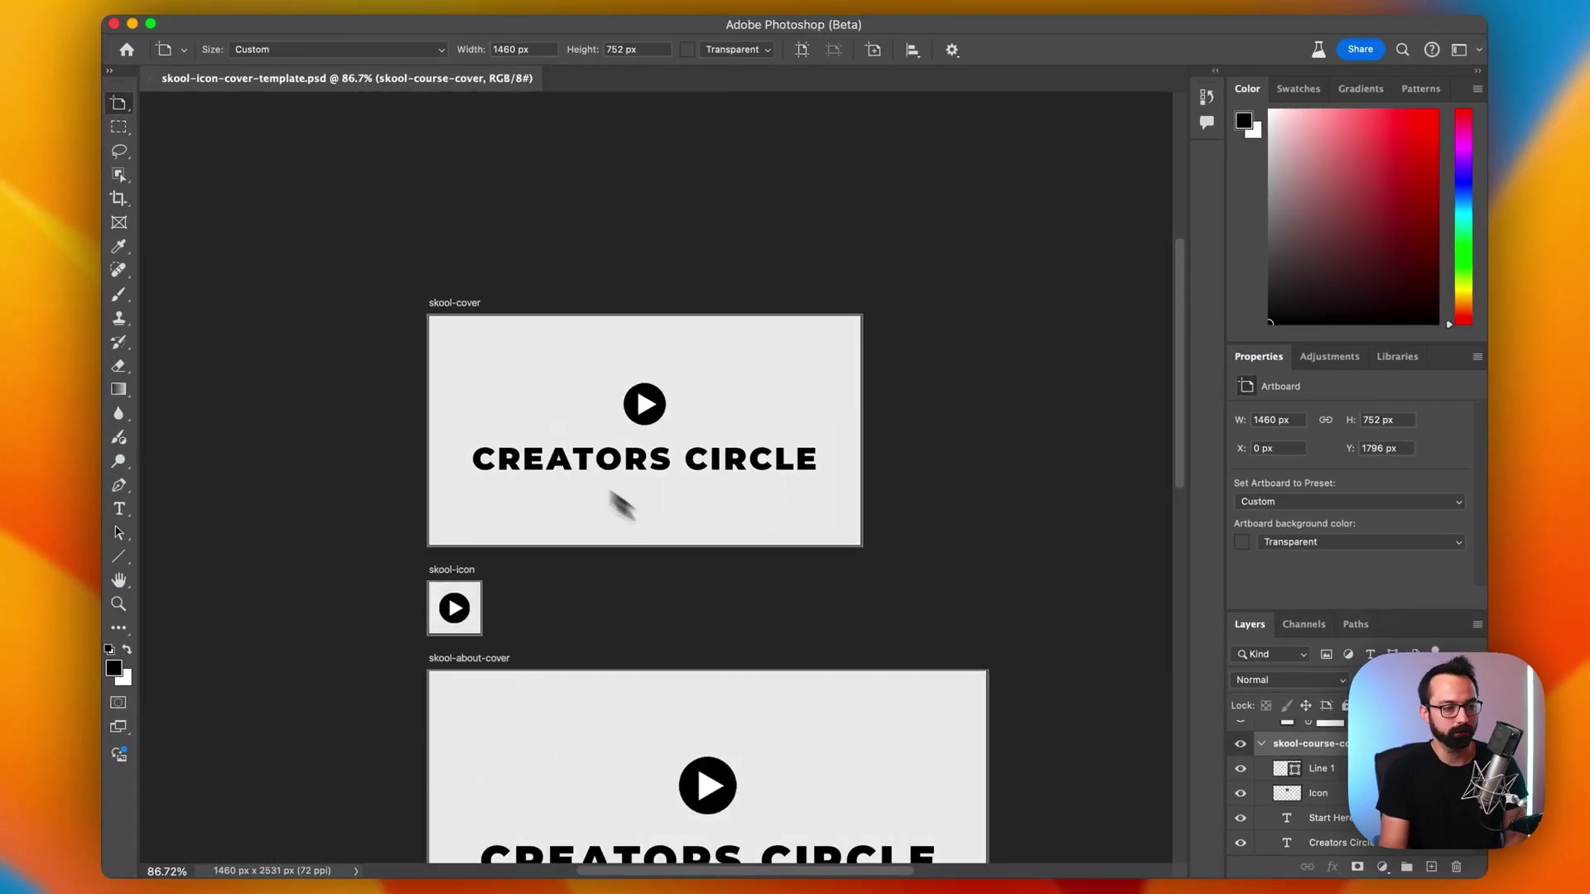
{"action": "scroll", "coordinate": [696, 623], "scroll_direction": "down", "scroll_amount": 5}
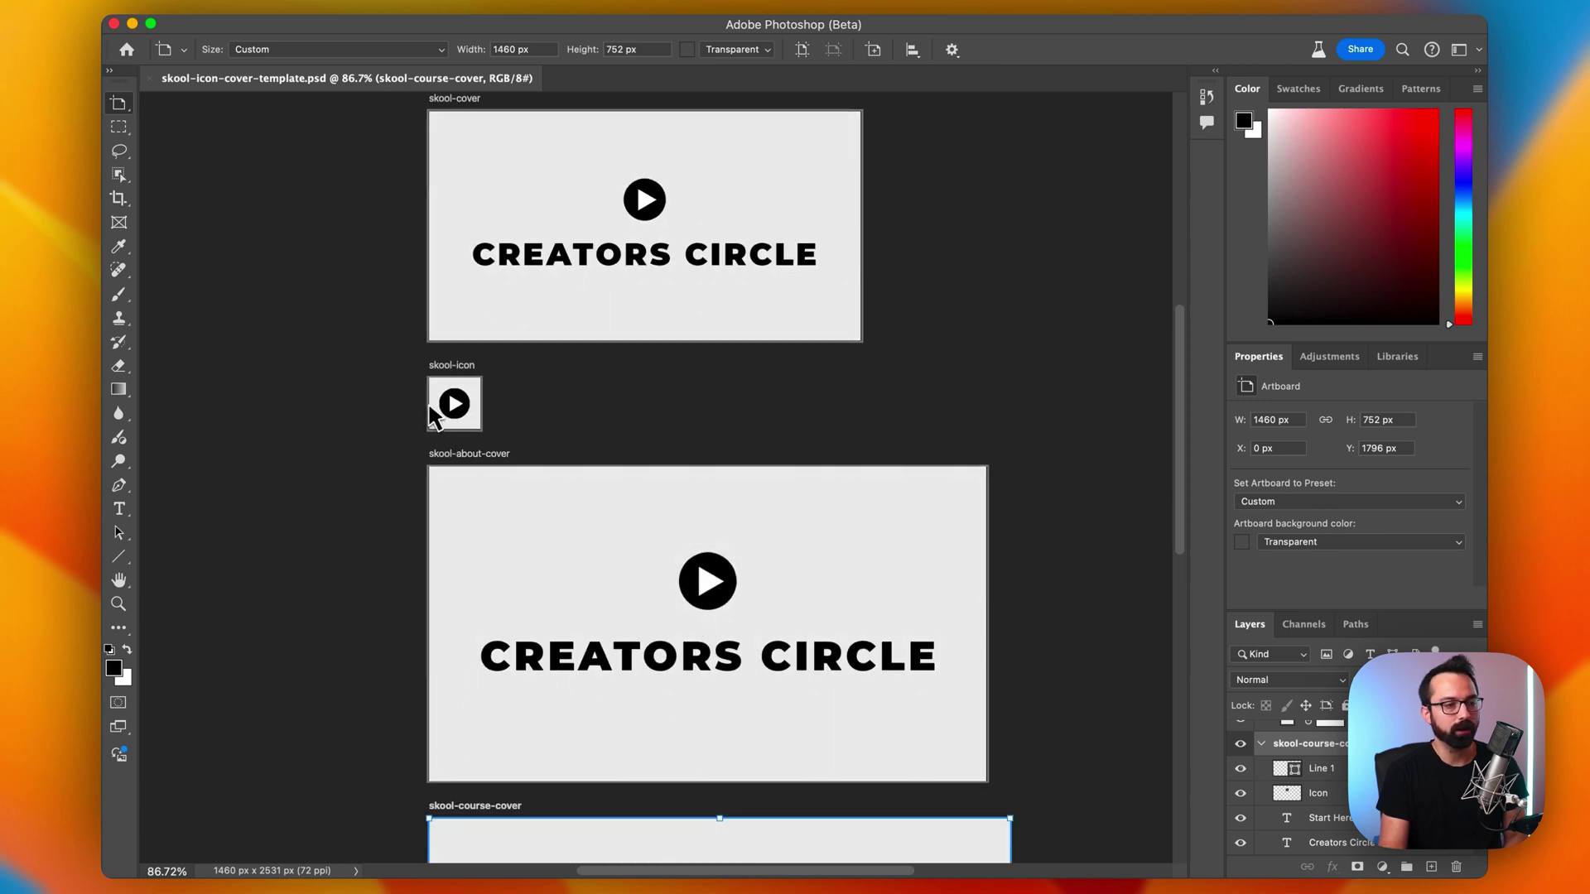
{"action": "key", "text": "v"}
{"action": "left_click", "coordinate": [642, 220]}
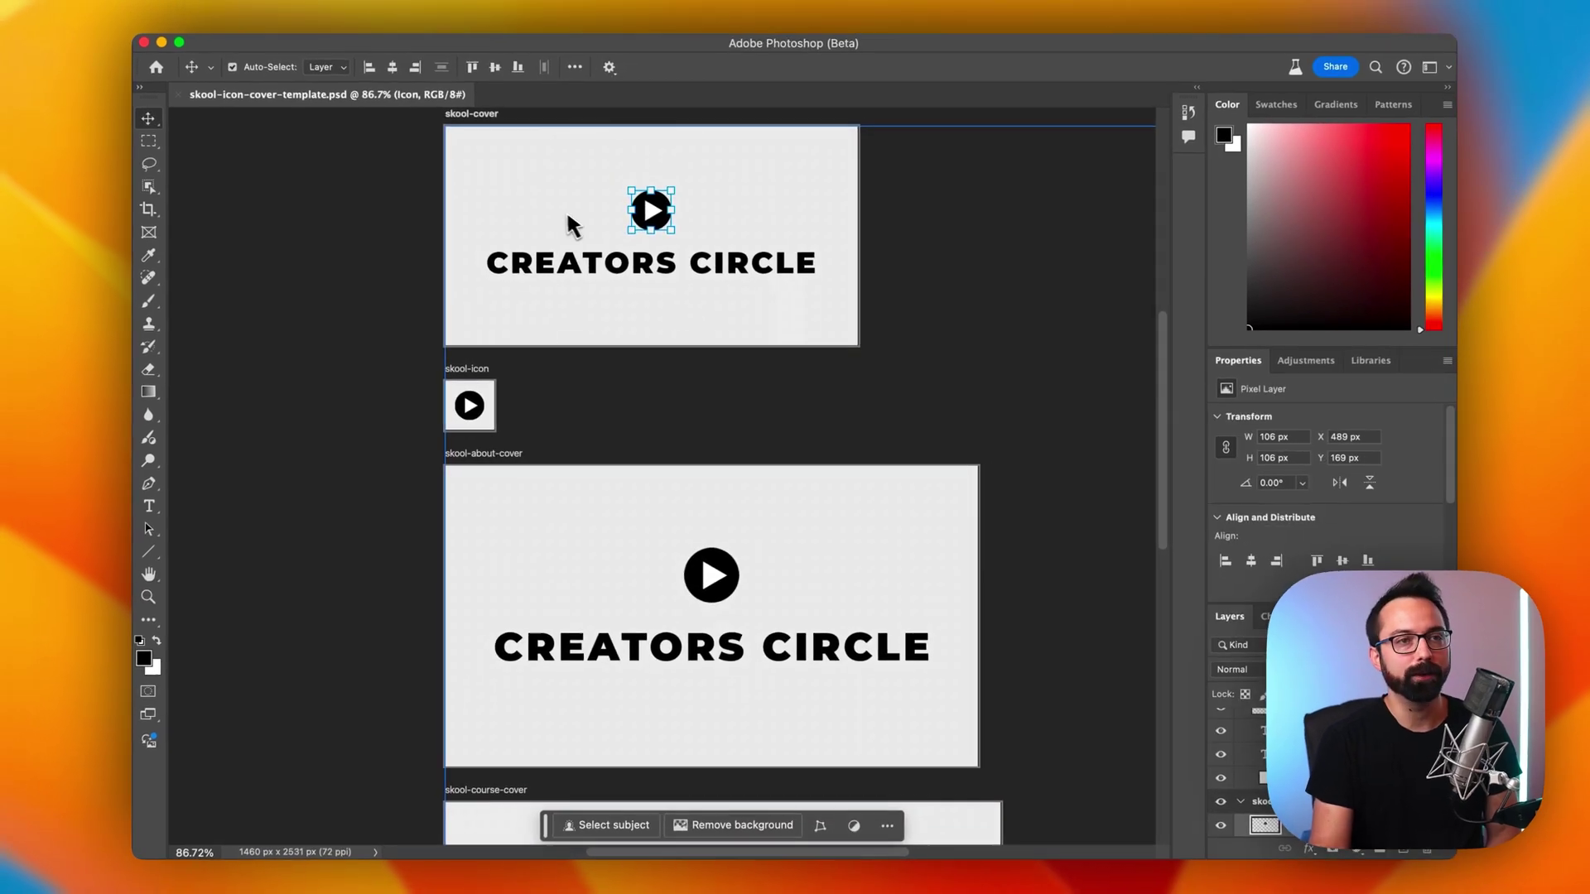
{"action": "left_click", "coordinate": [626, 257]}
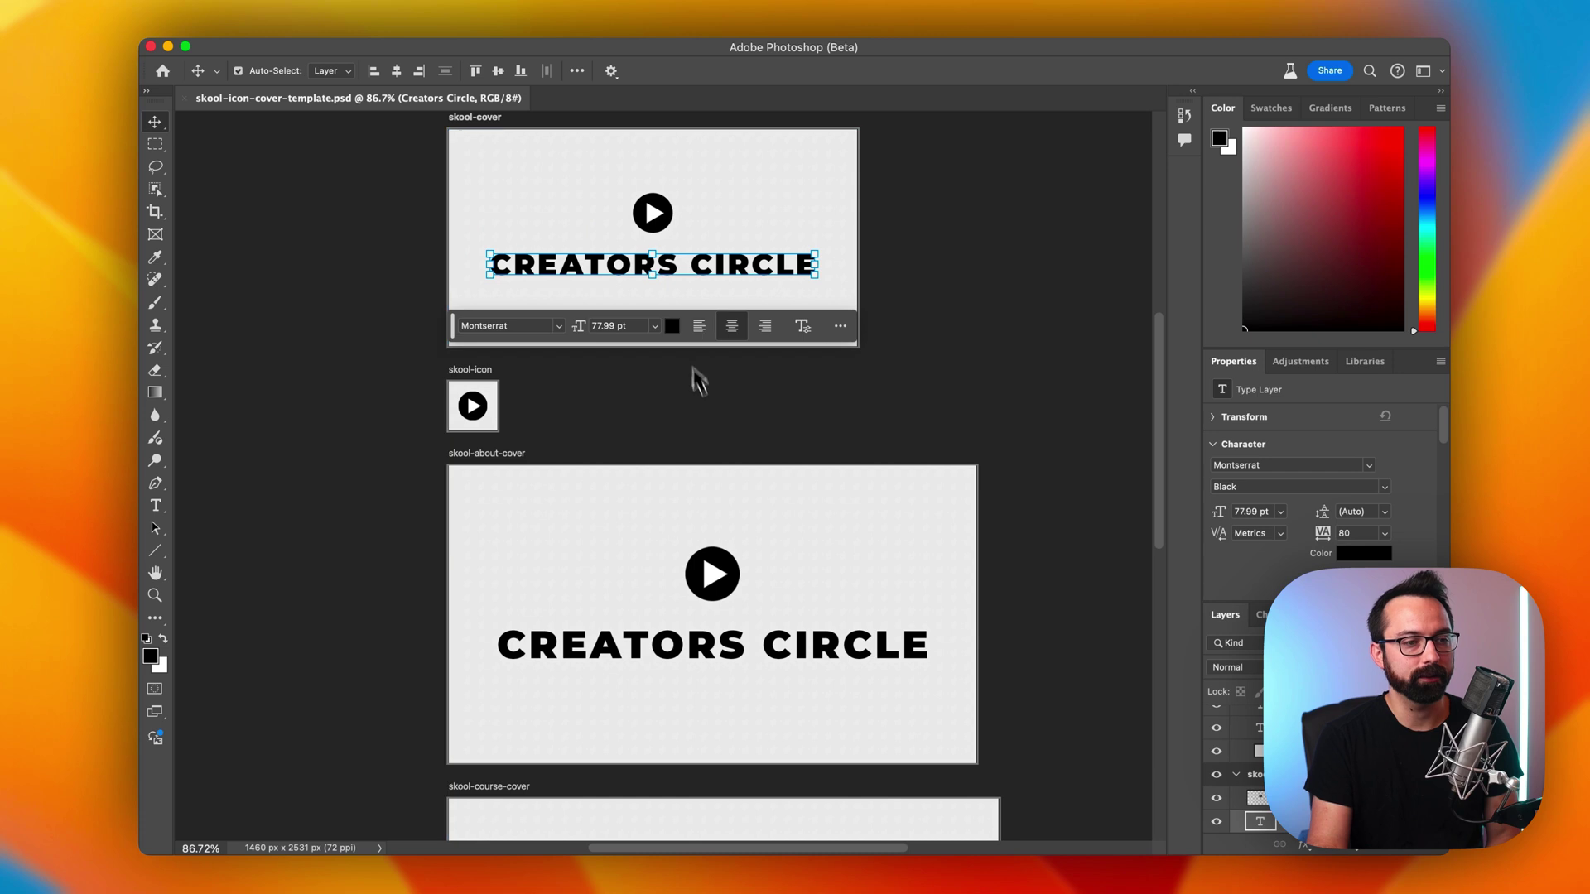
{"action": "left_click", "coordinate": [759, 423]}
{"action": "scroll", "coordinate": [753, 422], "scroll_direction": "down", "scroll_amount": 5}
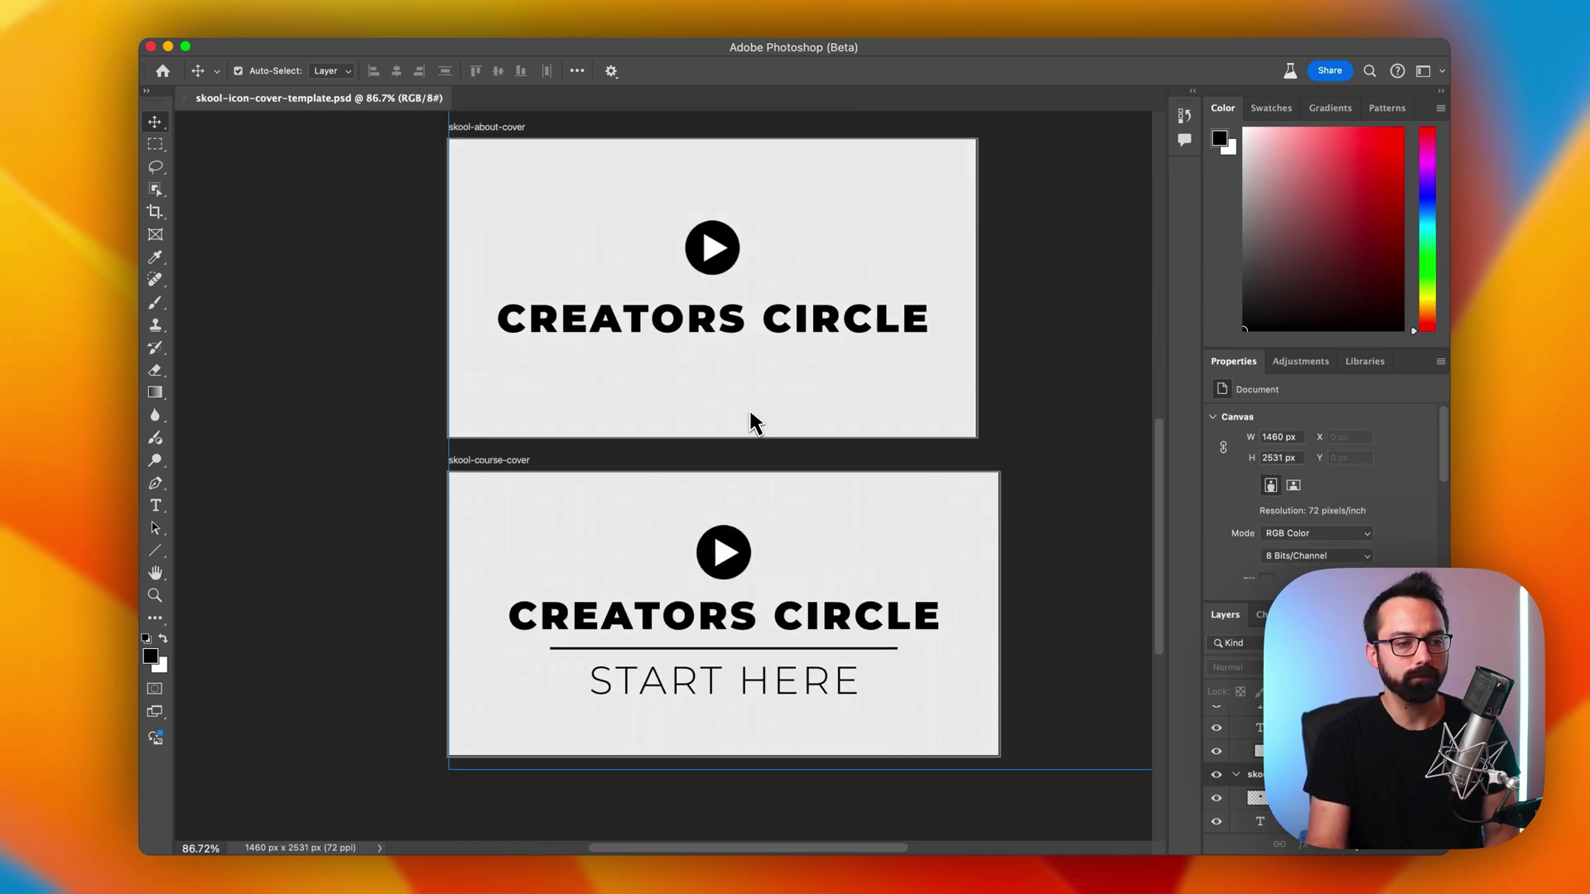
{"action": "scroll", "coordinate": [737, 418], "scroll_direction": "up", "scroll_amount": 3}
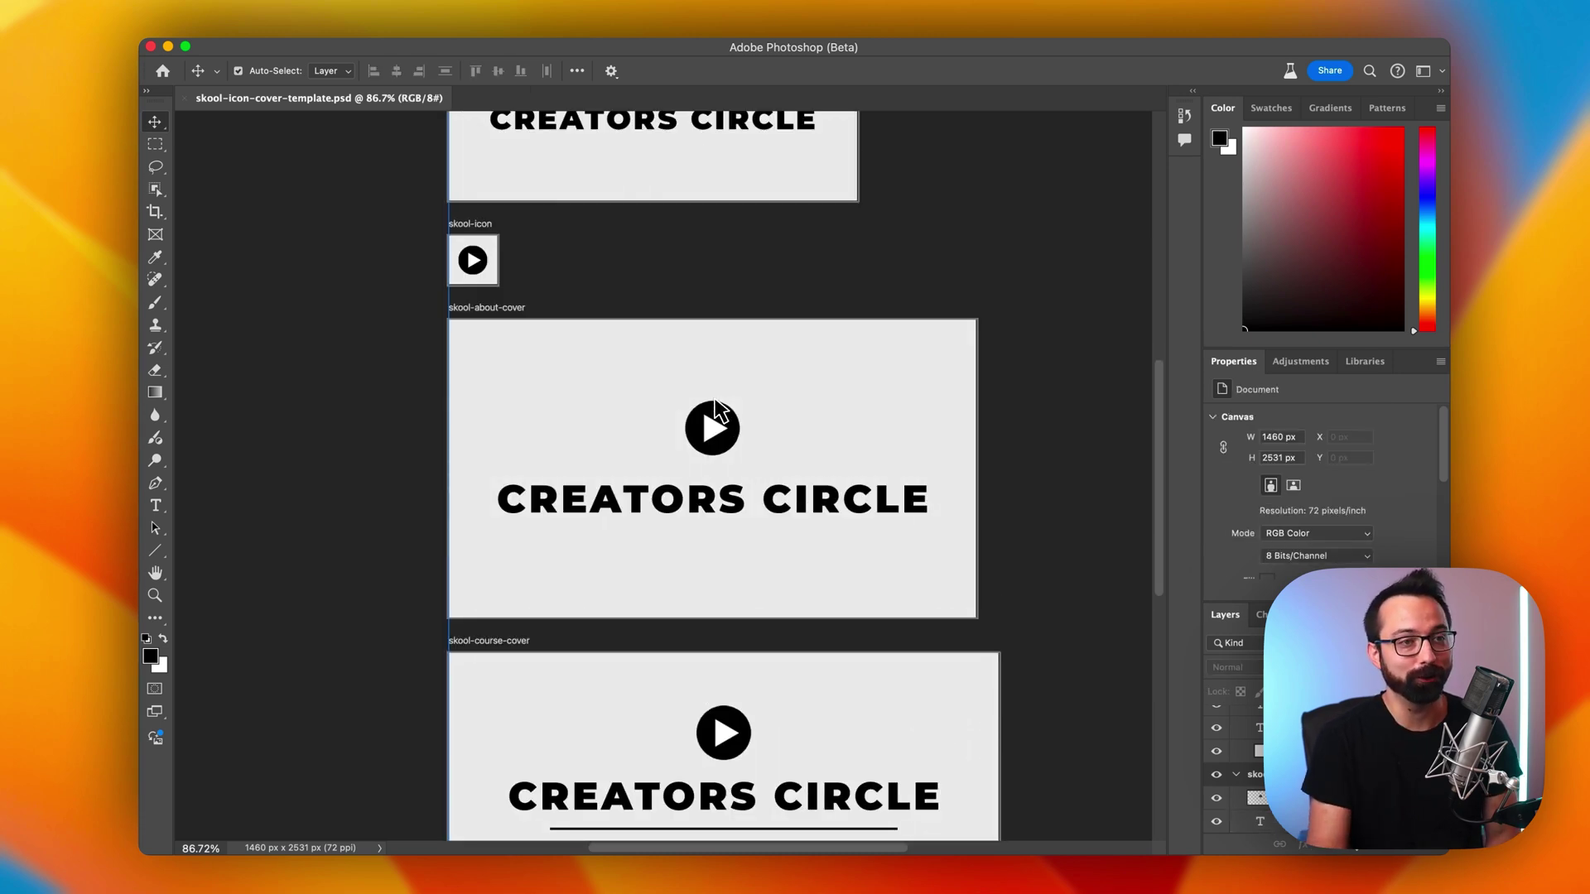
{"action": "scroll", "coordinate": [717, 409], "scroll_direction": "down", "scroll_amount": 8}
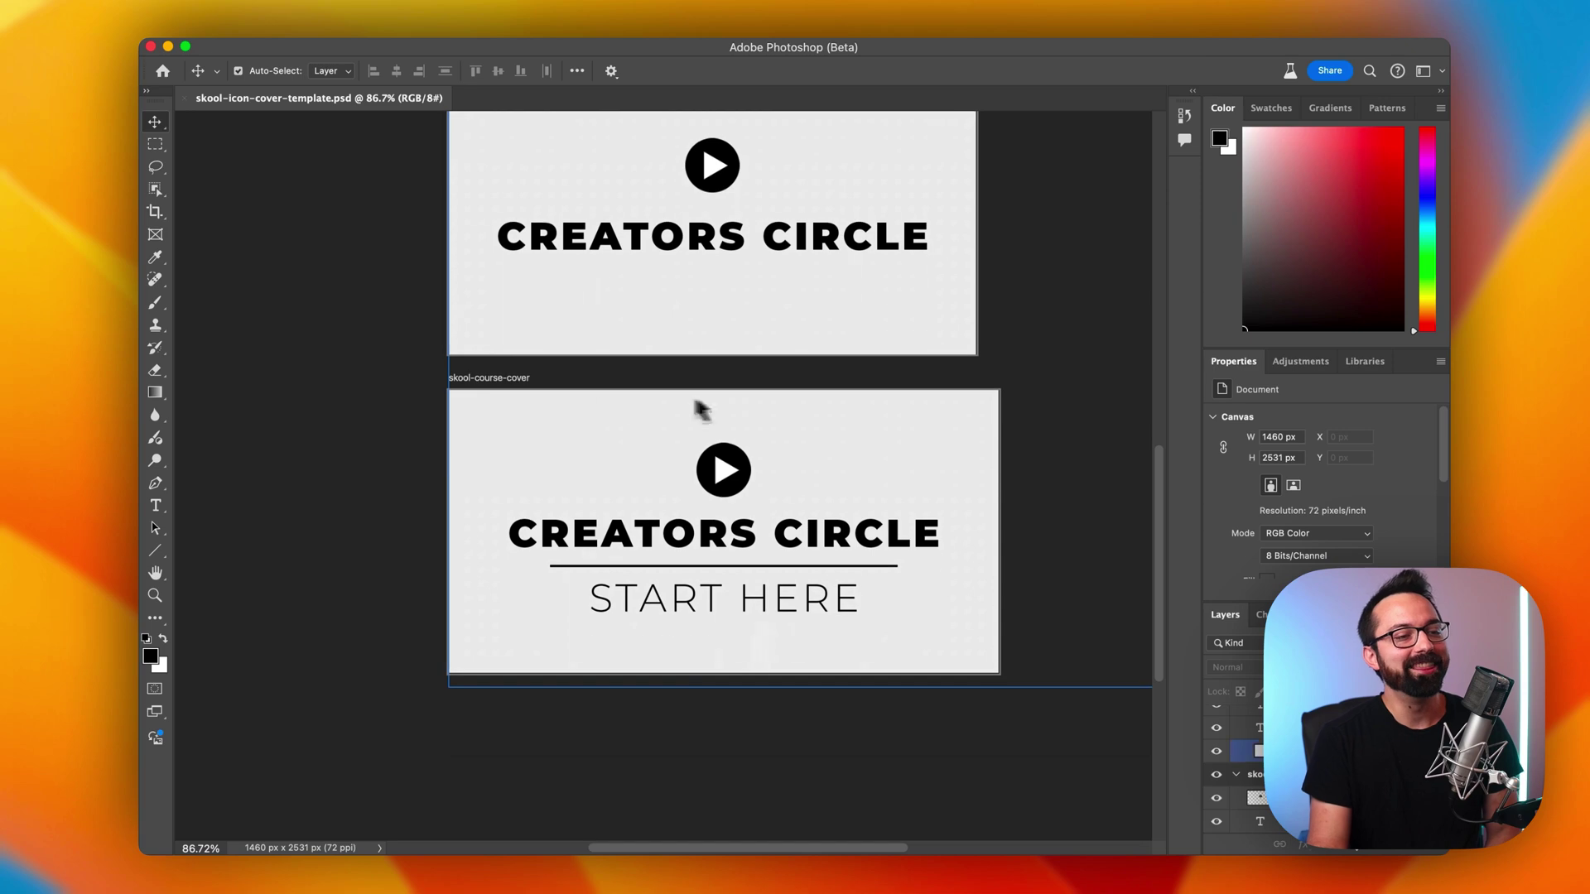
Inspect the skool-course-cover artboard's START HERE text and check the skool-about-cover artboard size
{"action": "left_click", "coordinate": [506, 380]}
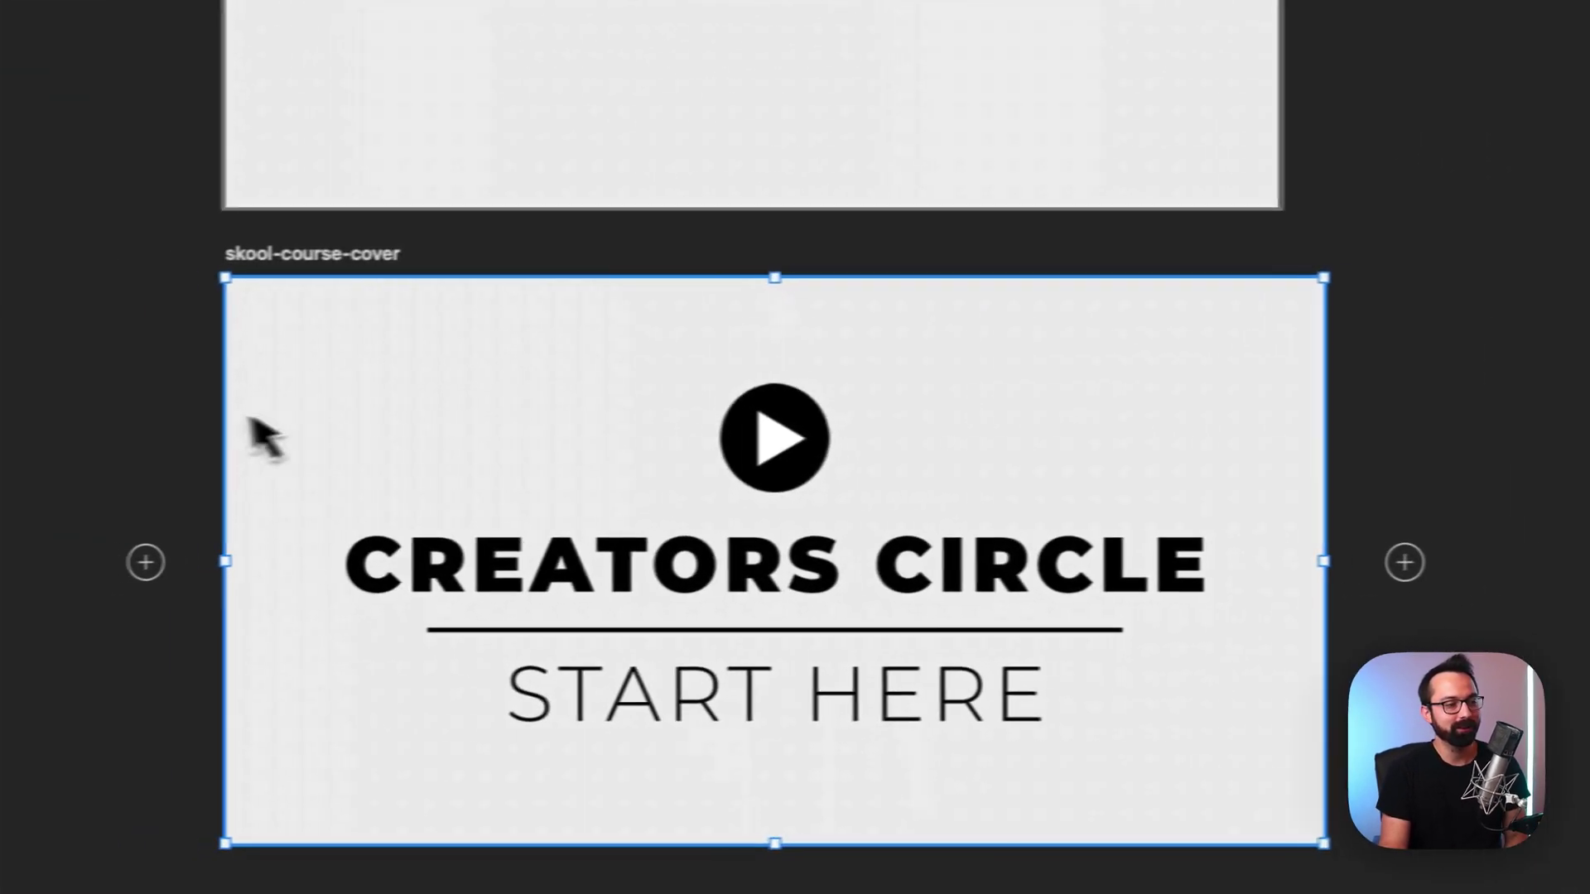
{"action": "left_click", "coordinate": [741, 692]}
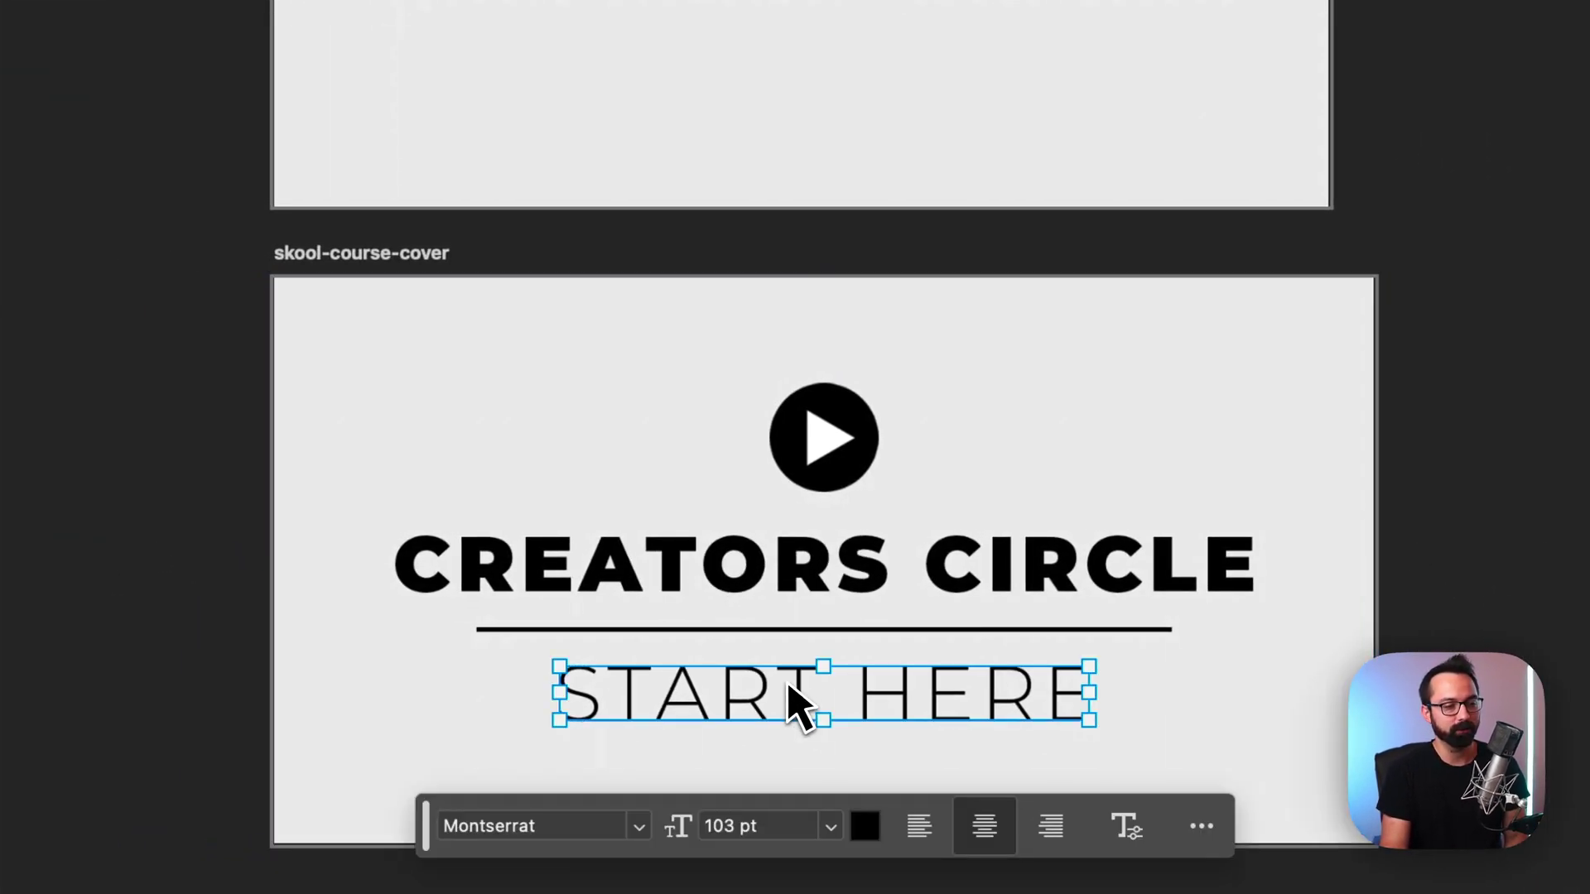
{"action": "double_click", "coordinate": [752, 694]}
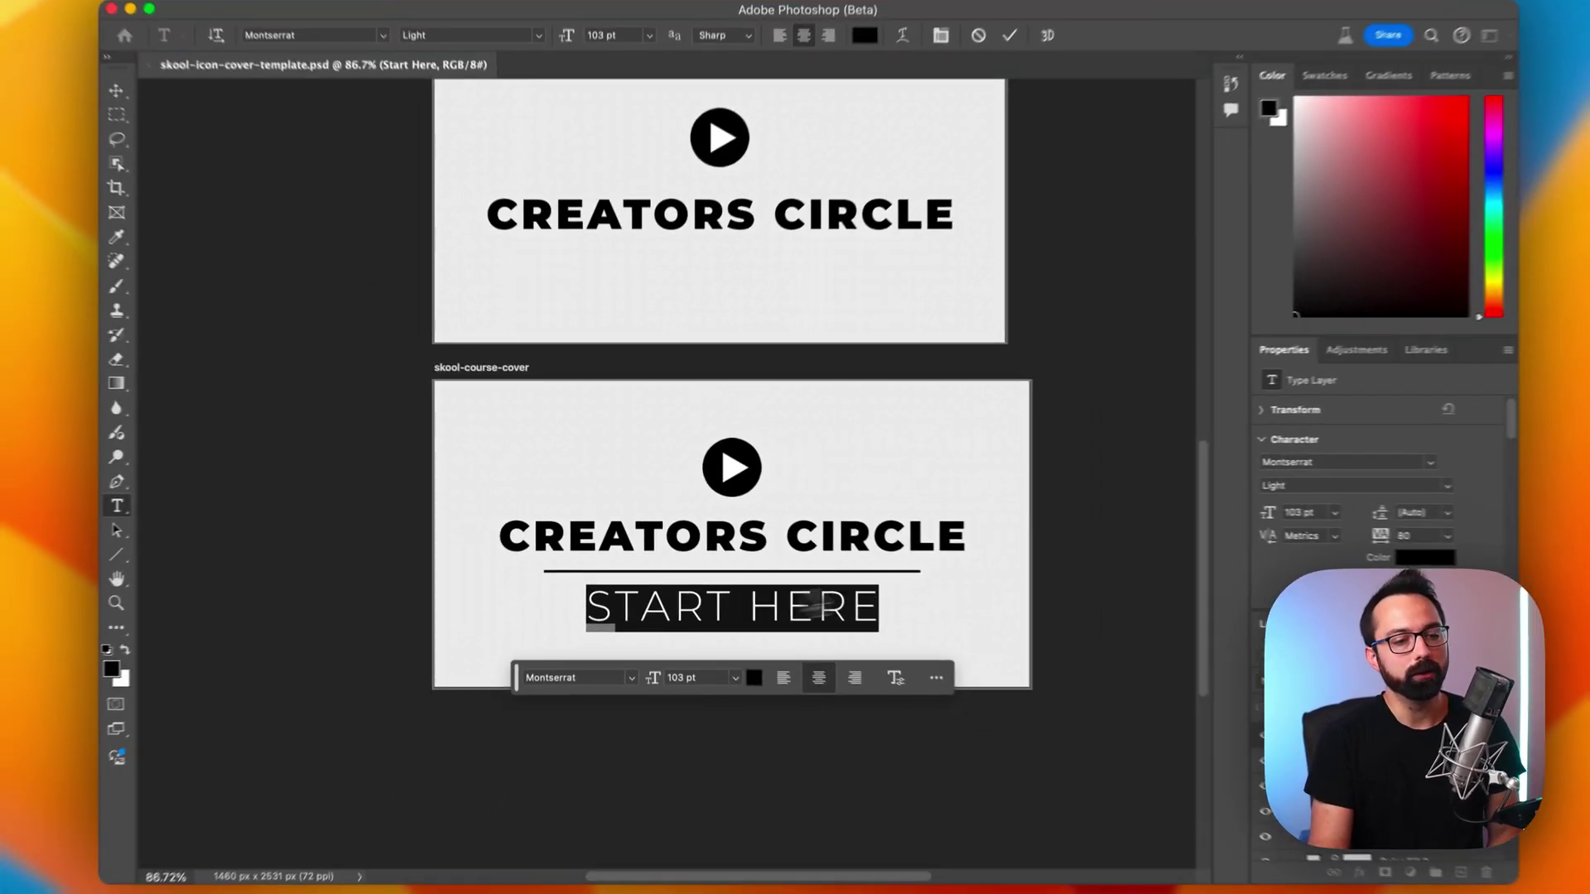
{"action": "key", "text": "Escape"}
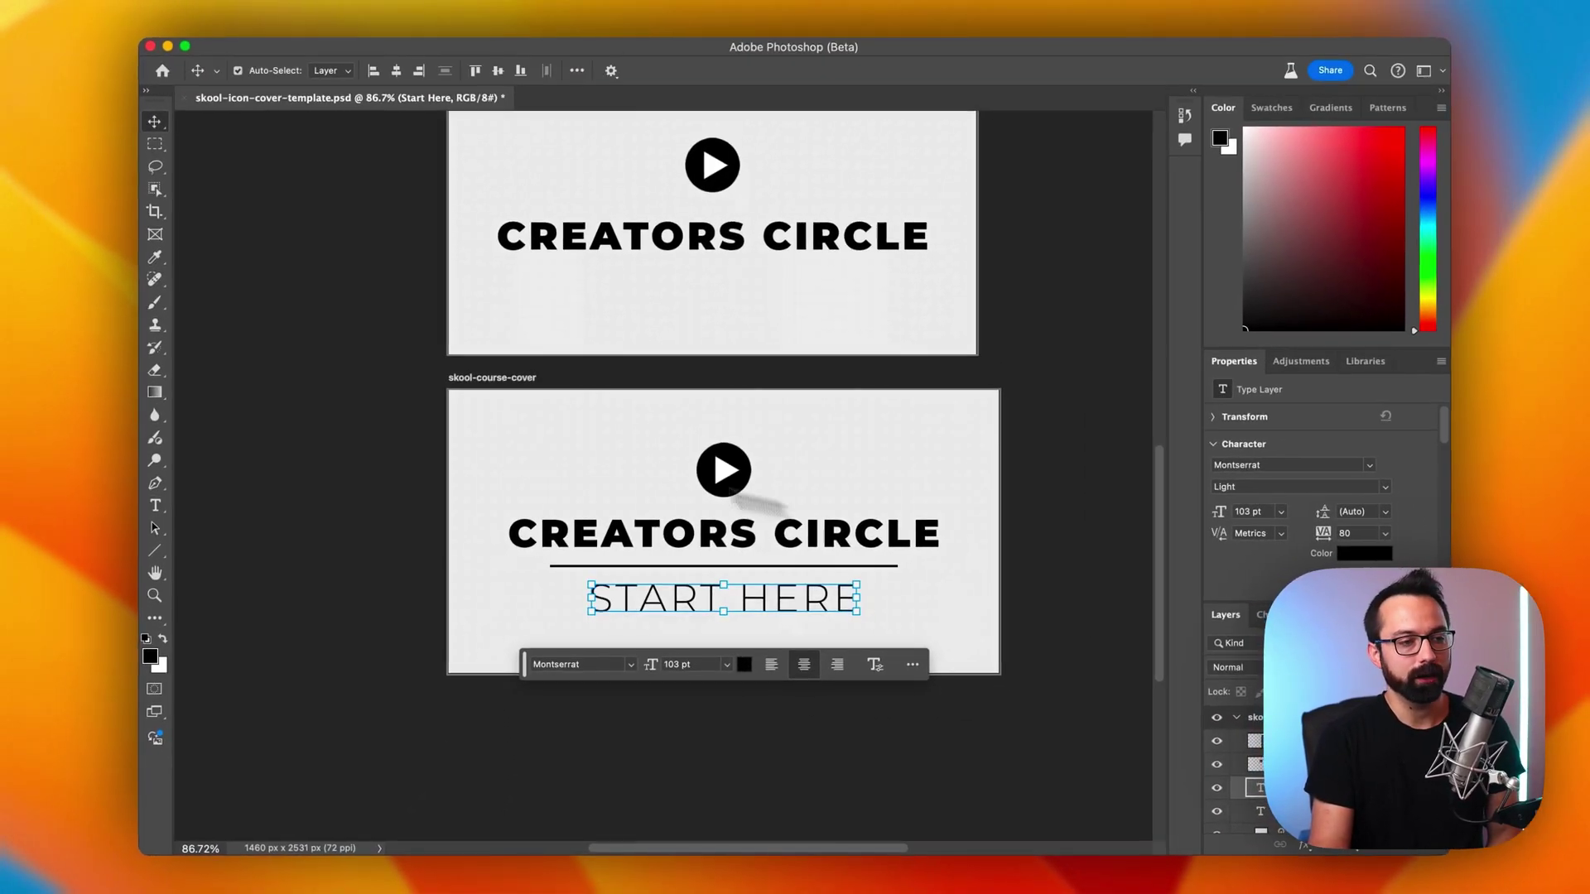
{"action": "left_click", "coordinate": [1090, 475]}
{"action": "scroll", "coordinate": [1091, 479], "scroll_direction": "up", "scroll_amount": 5}
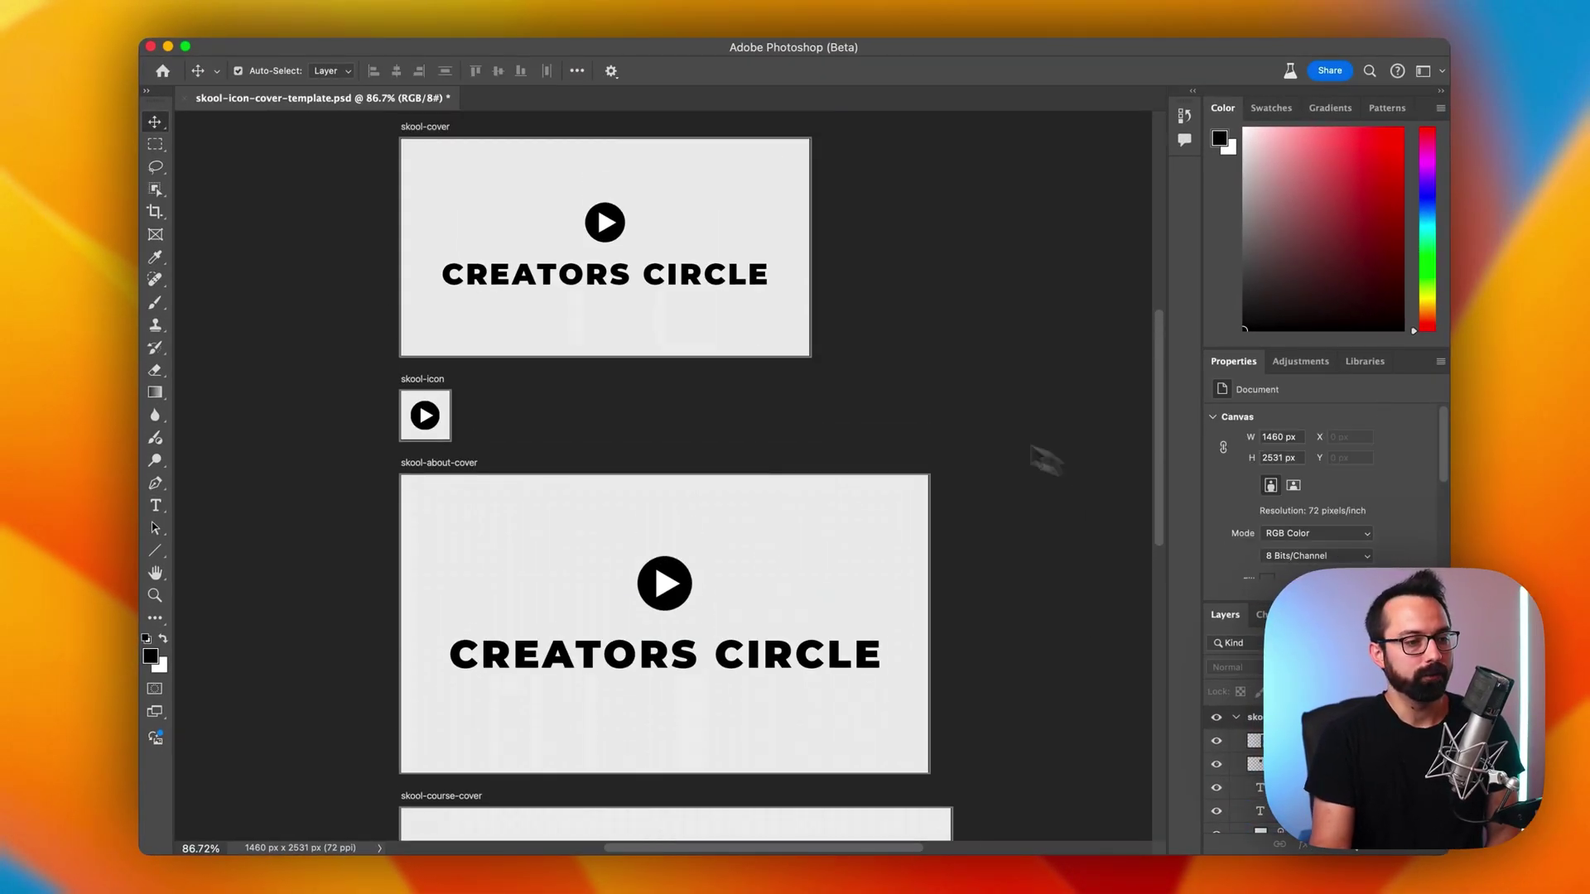
{"action": "left_click", "coordinate": [456, 464]}
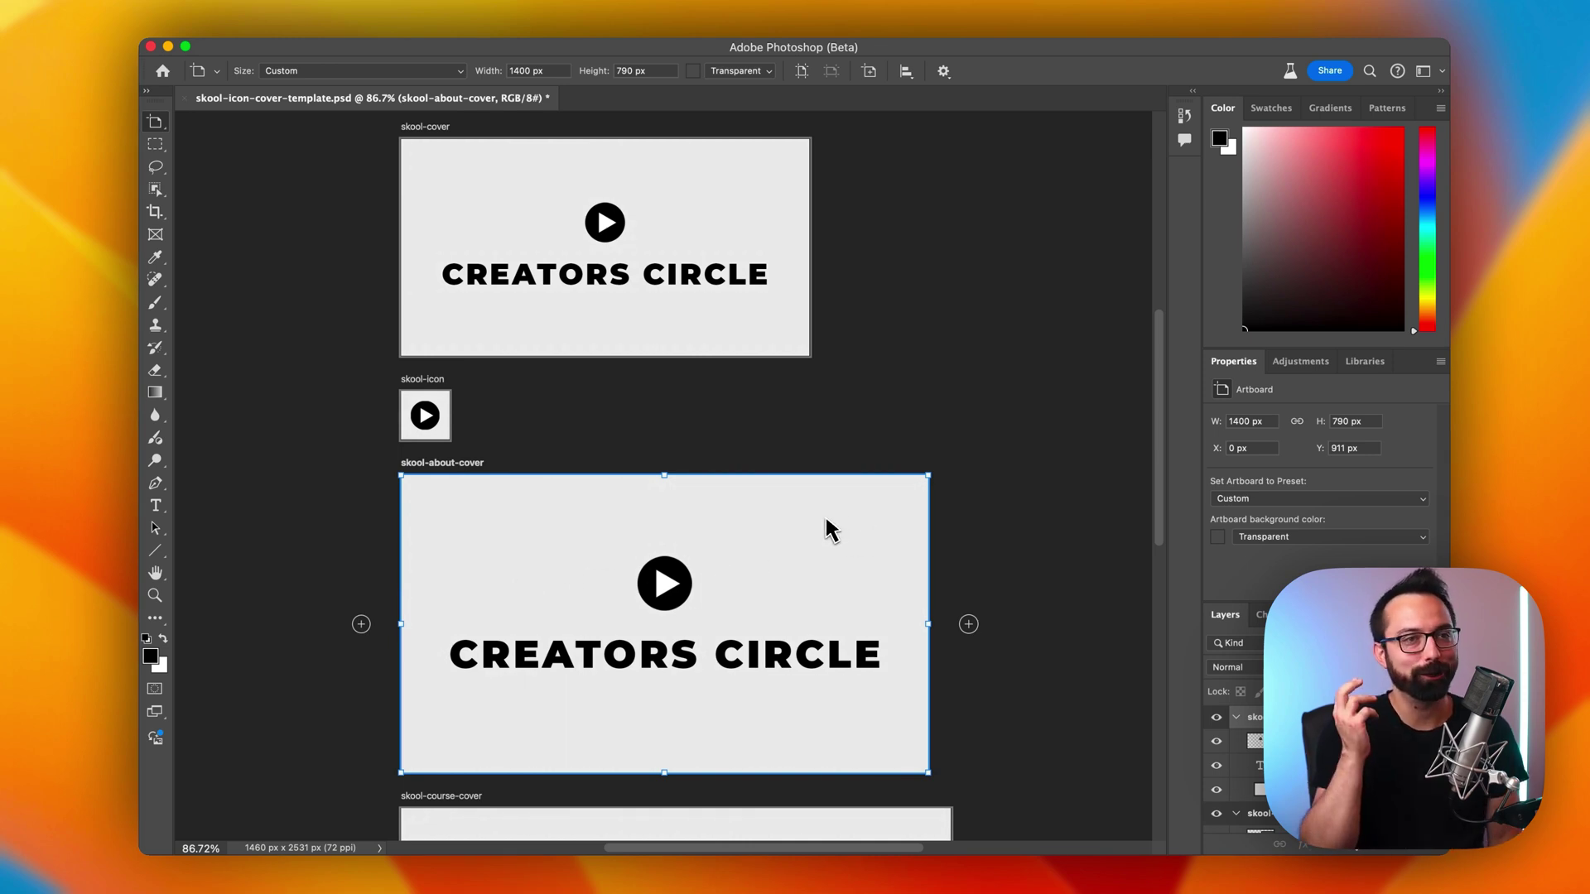
{"action": "key", "text": "ctrl+Up"}
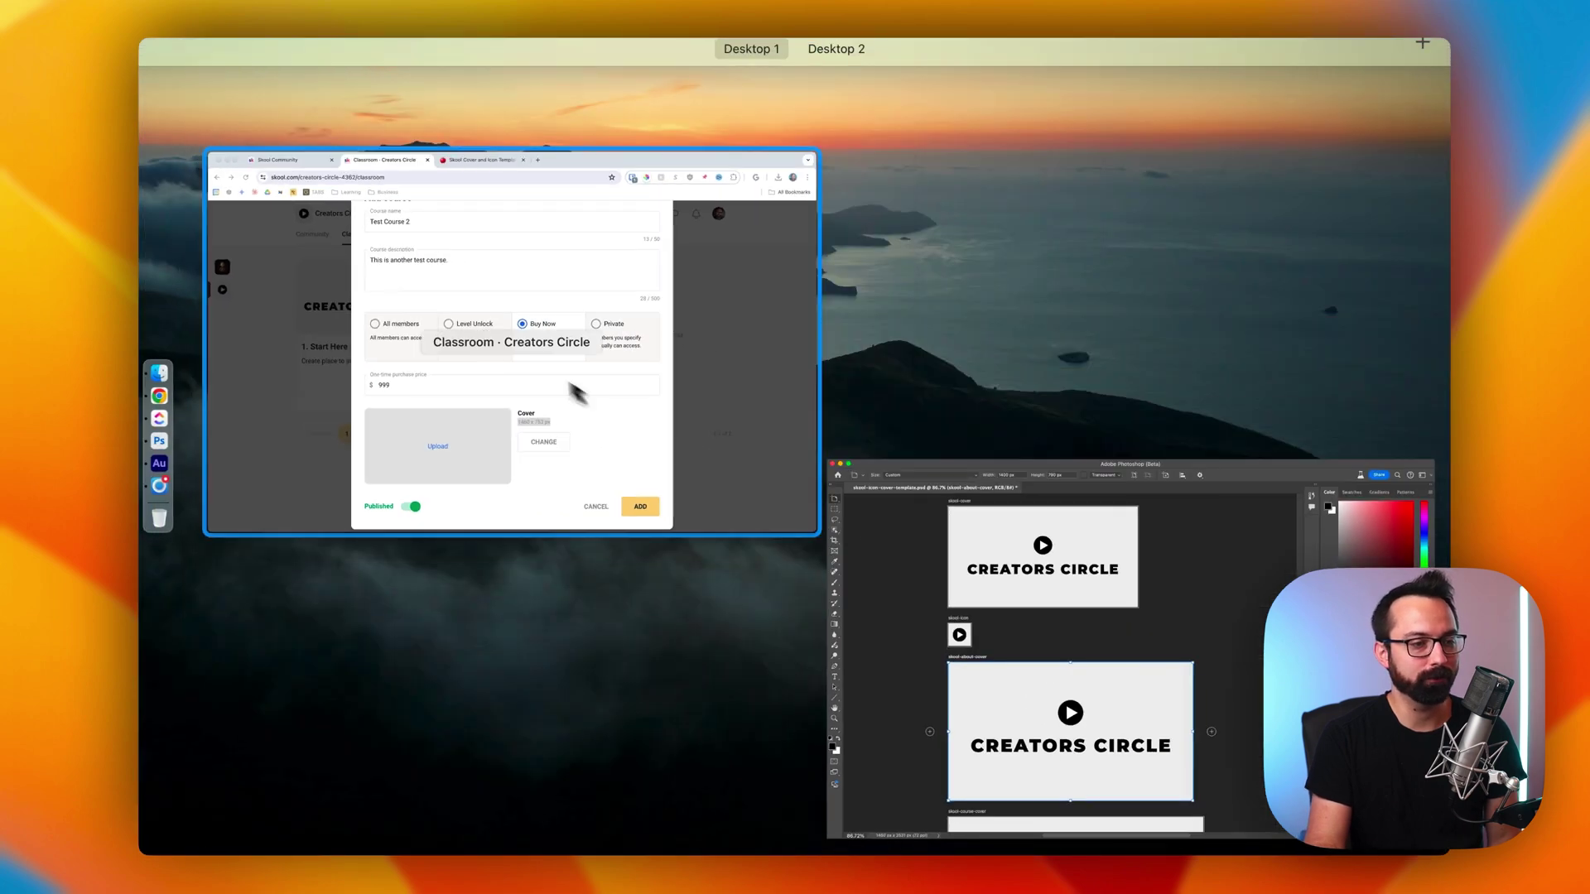
Upload skool-course-cover.png as Test Course 2's cover, save the crop, and add the course
{"action": "left_click", "coordinate": [546, 372]}
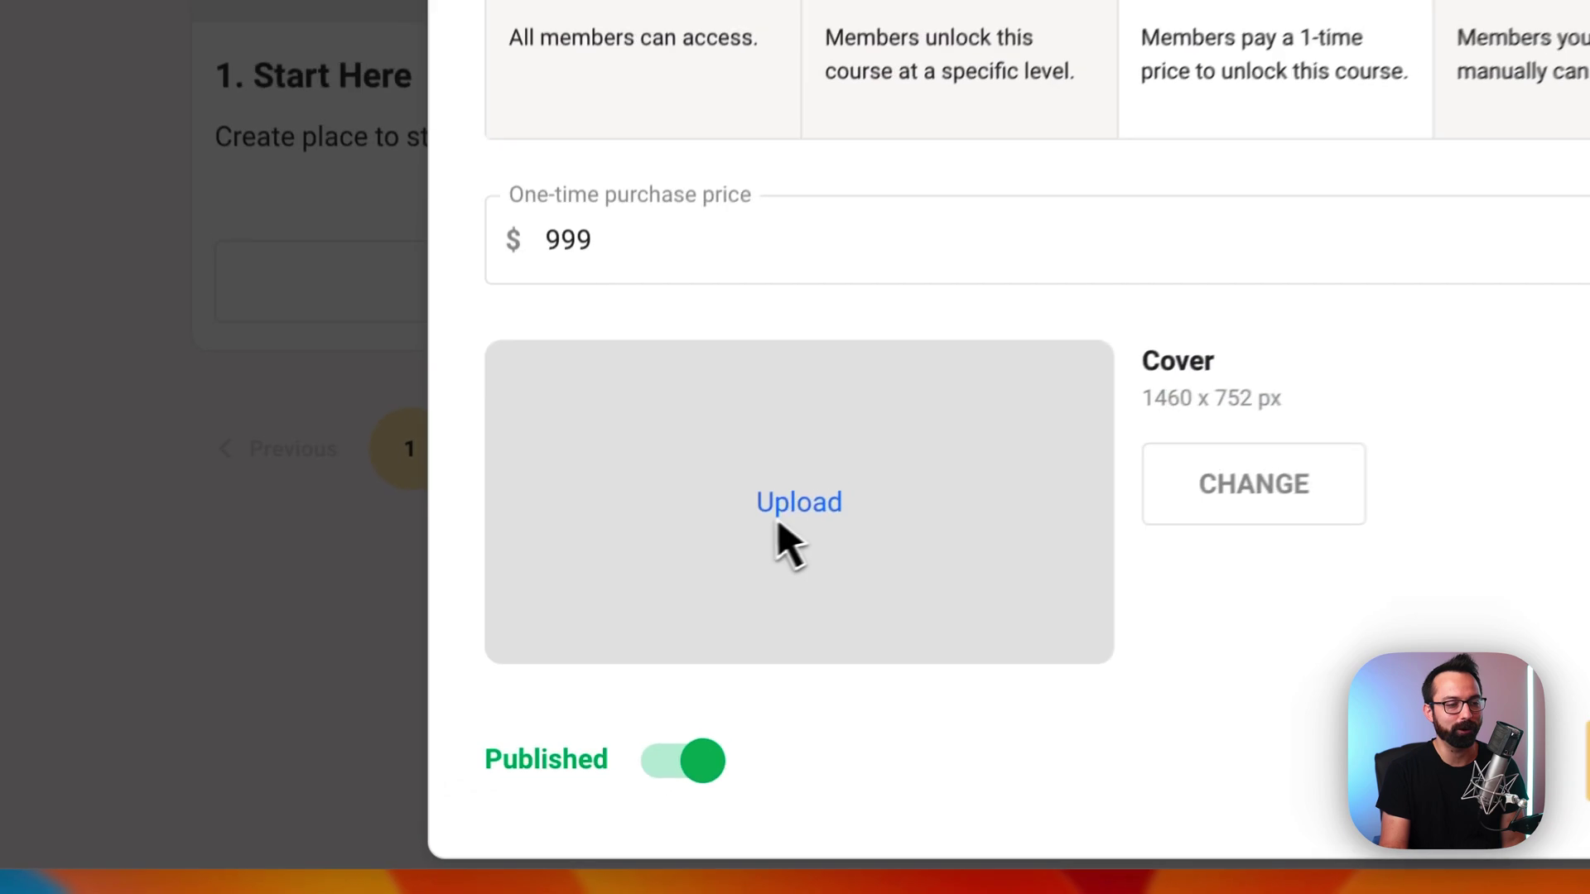
{"action": "left_click", "coordinate": [509, 568]}
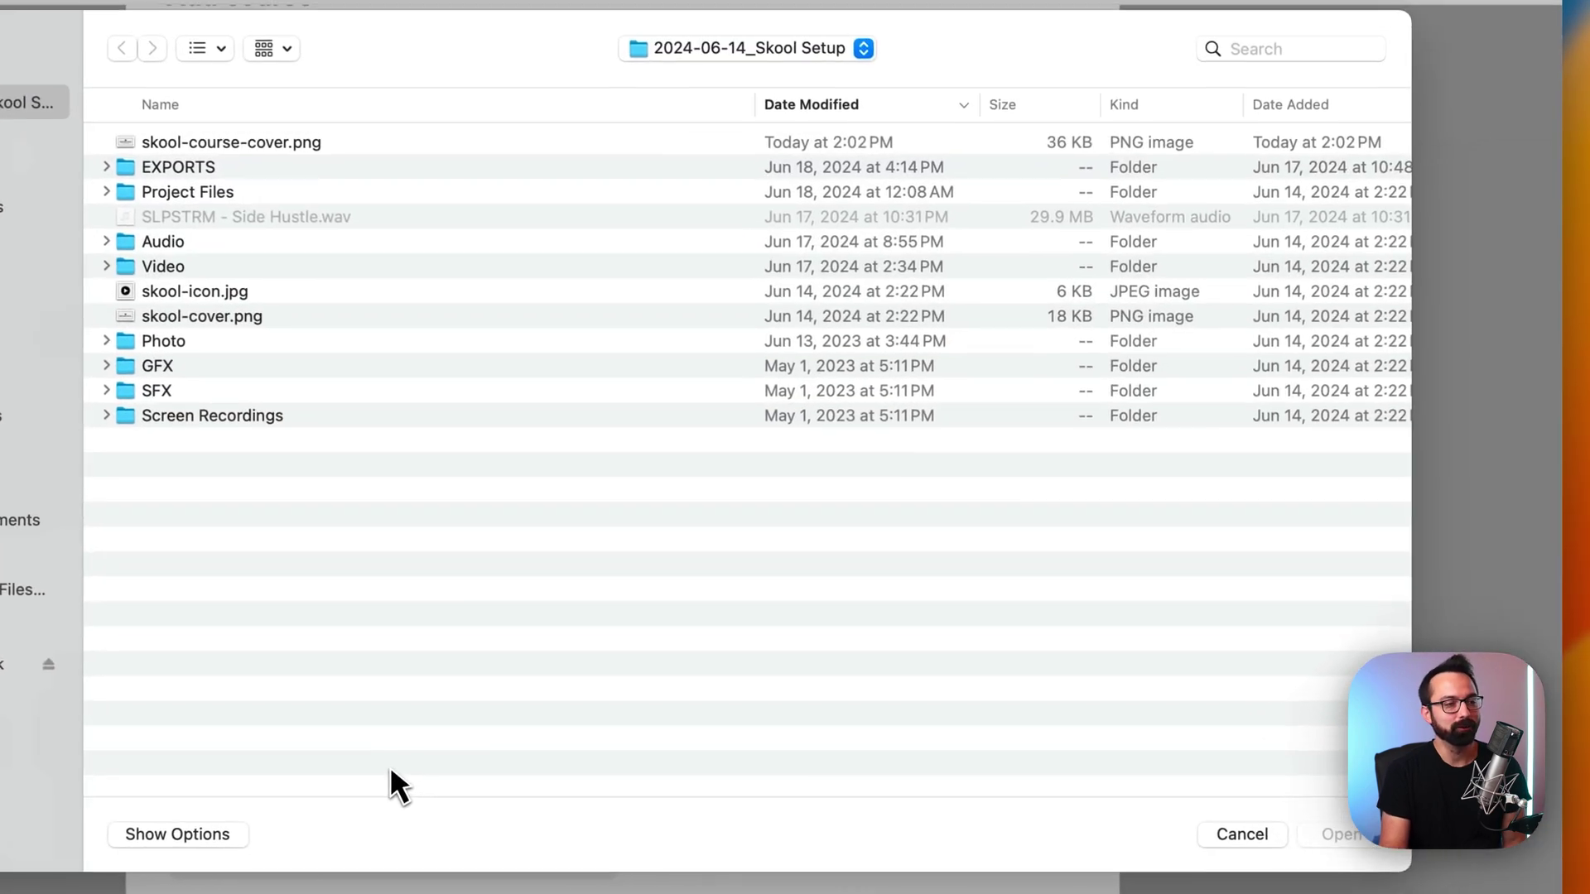
{"action": "left_click", "coordinate": [380, 63]}
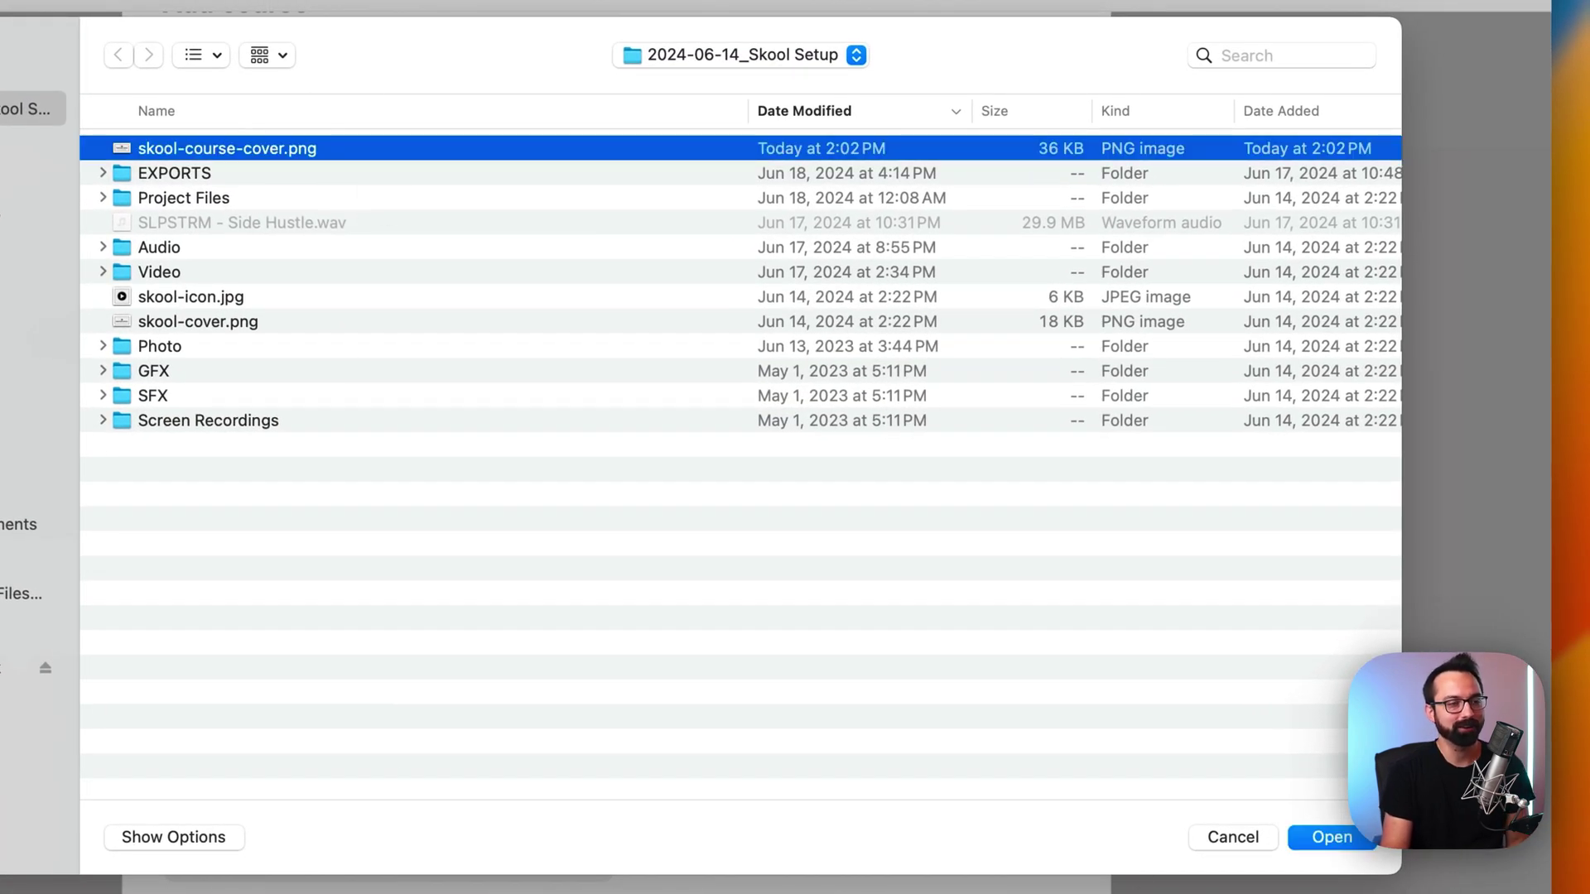
{"action": "left_click", "coordinate": [1314, 838]}
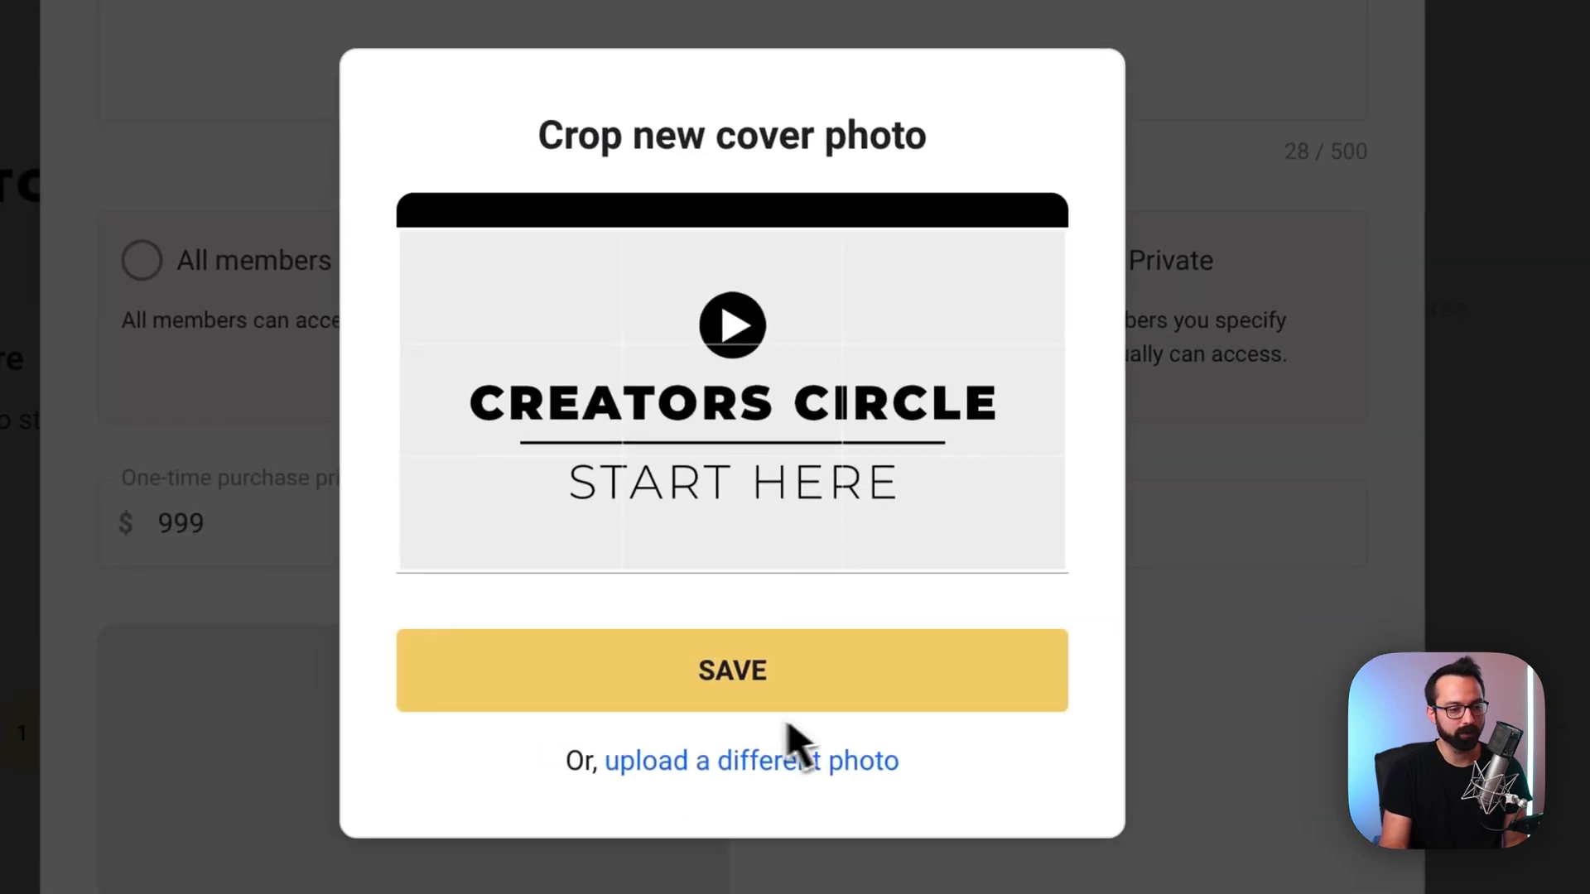
{"action": "left_click", "coordinate": [636, 698]}
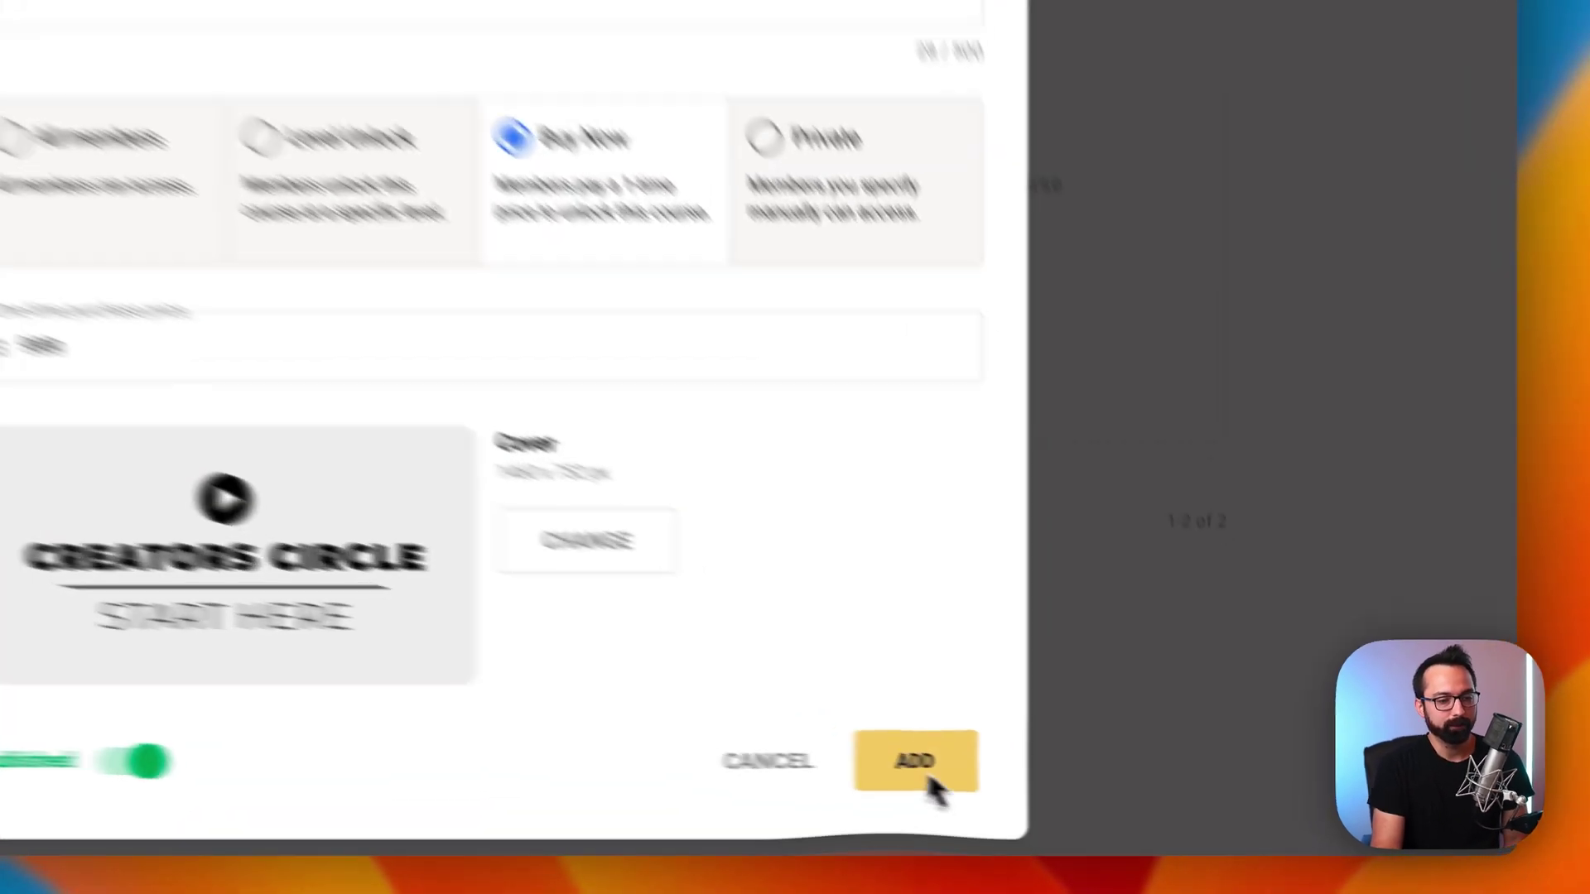
{"action": "left_click", "coordinate": [1072, 797]}
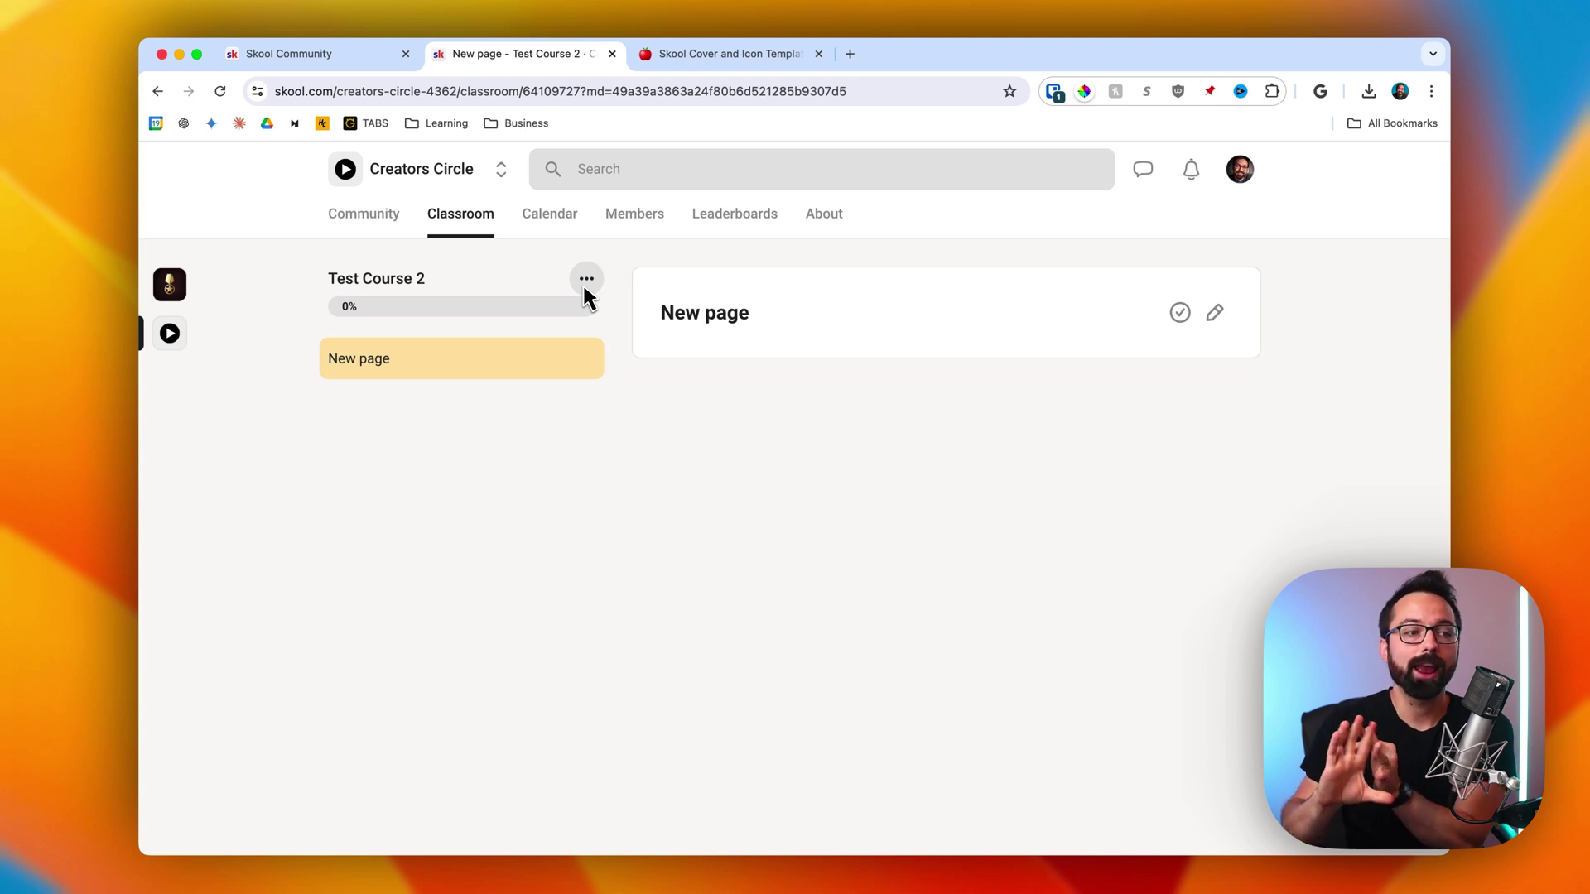
Add a folder named 'Module' to Test Course 2 from its options menu
{"action": "left_click", "coordinate": [585, 282]}
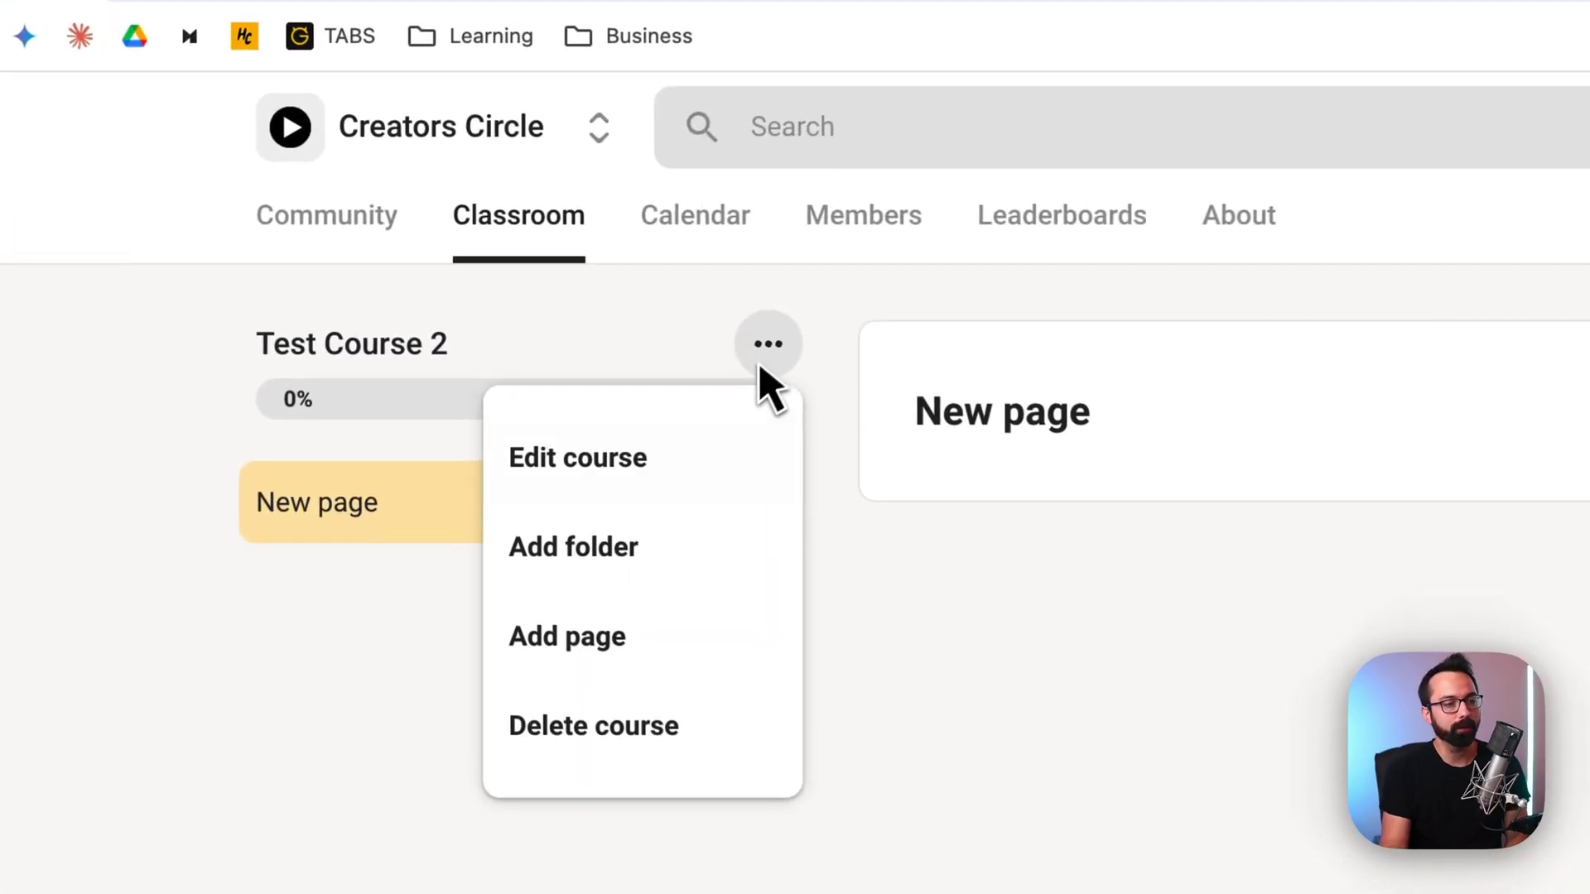
{"action": "left_click", "coordinate": [756, 365]}
{"action": "left_click", "coordinate": [756, 360]}
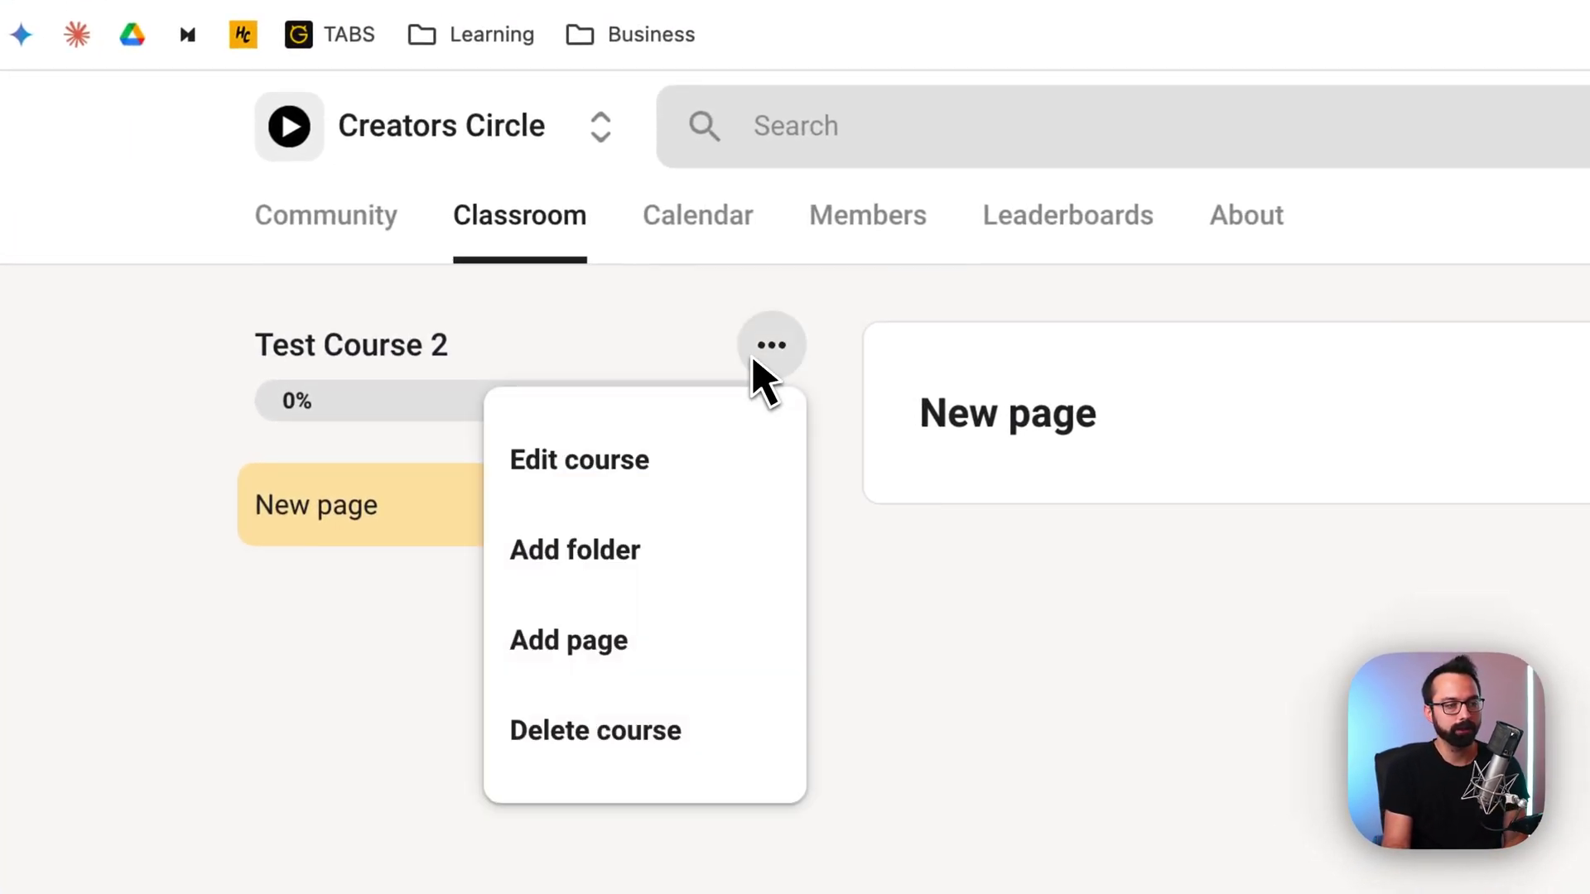
{"action": "left_click", "coordinate": [684, 540]}
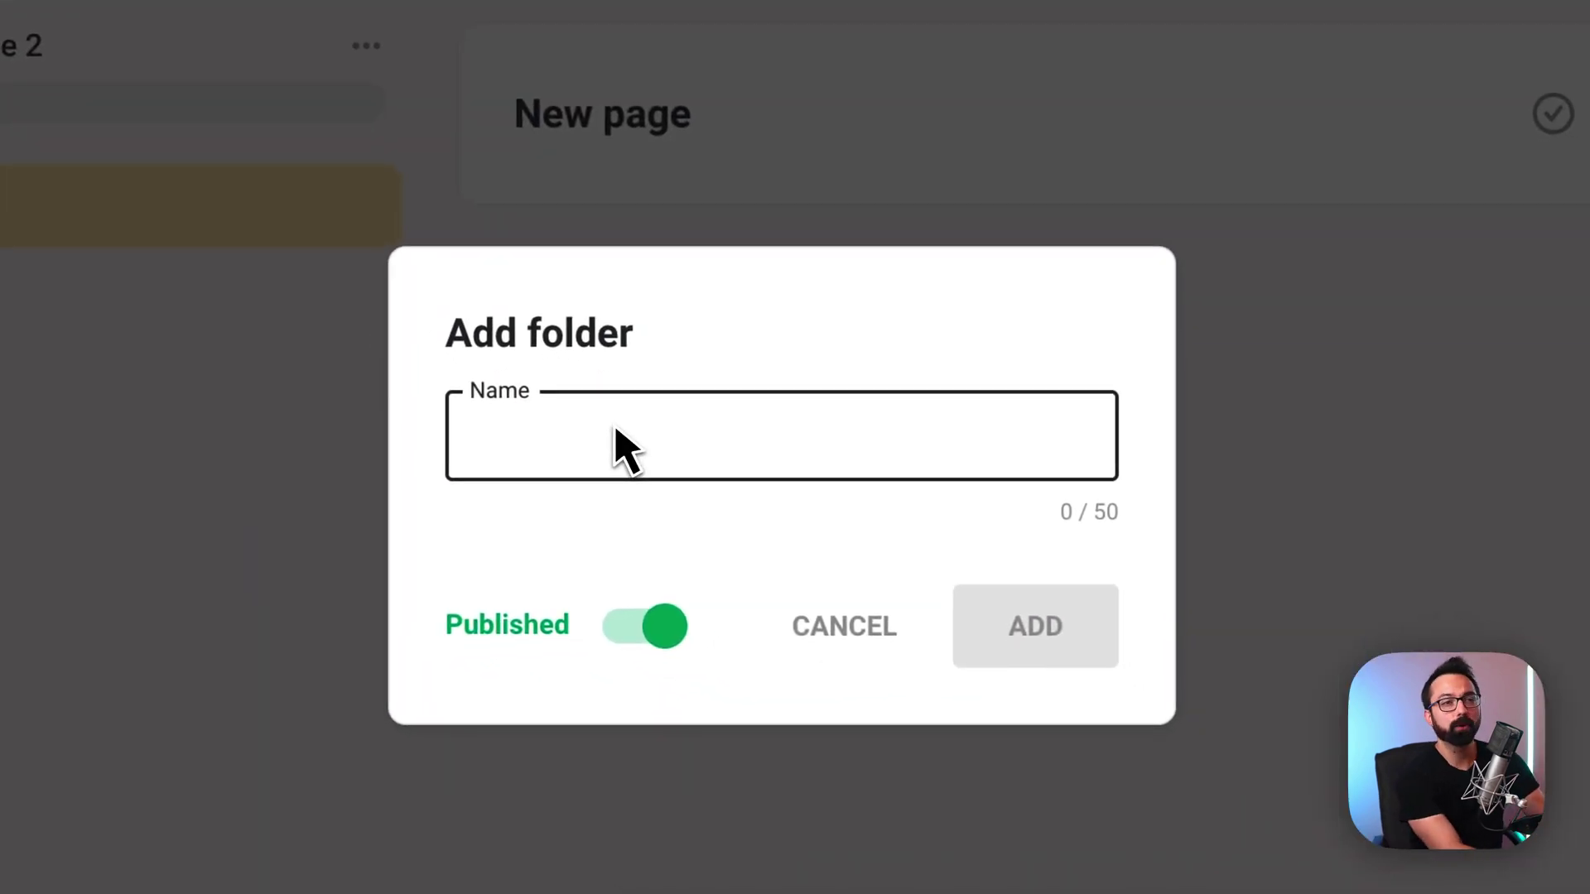
{"action": "type", "text": "Module"}
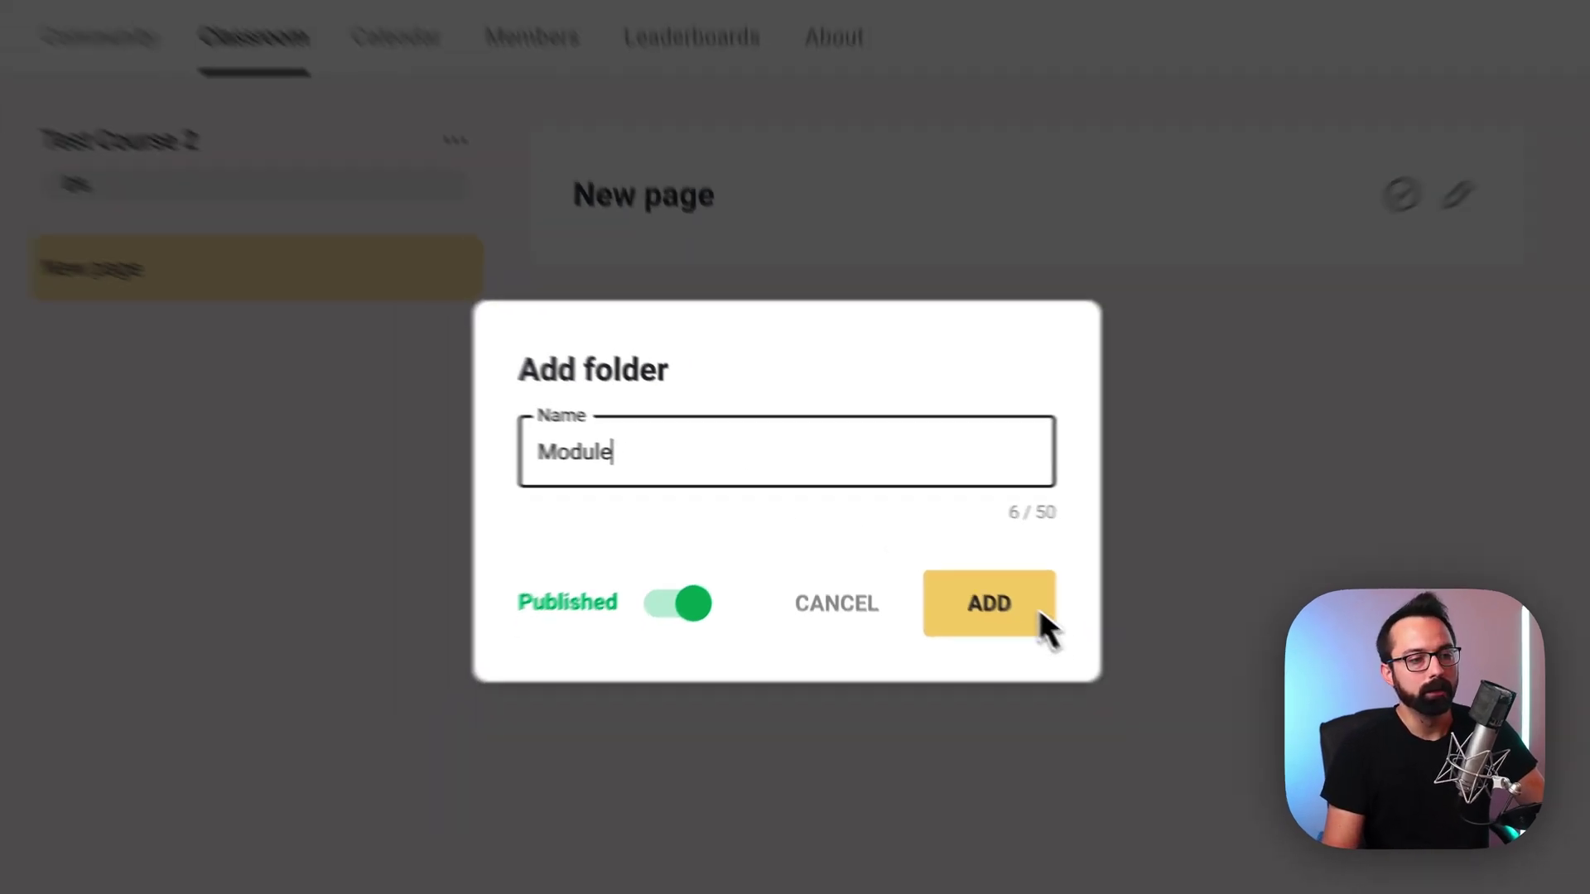
{"action": "left_click", "coordinate": [977, 629]}
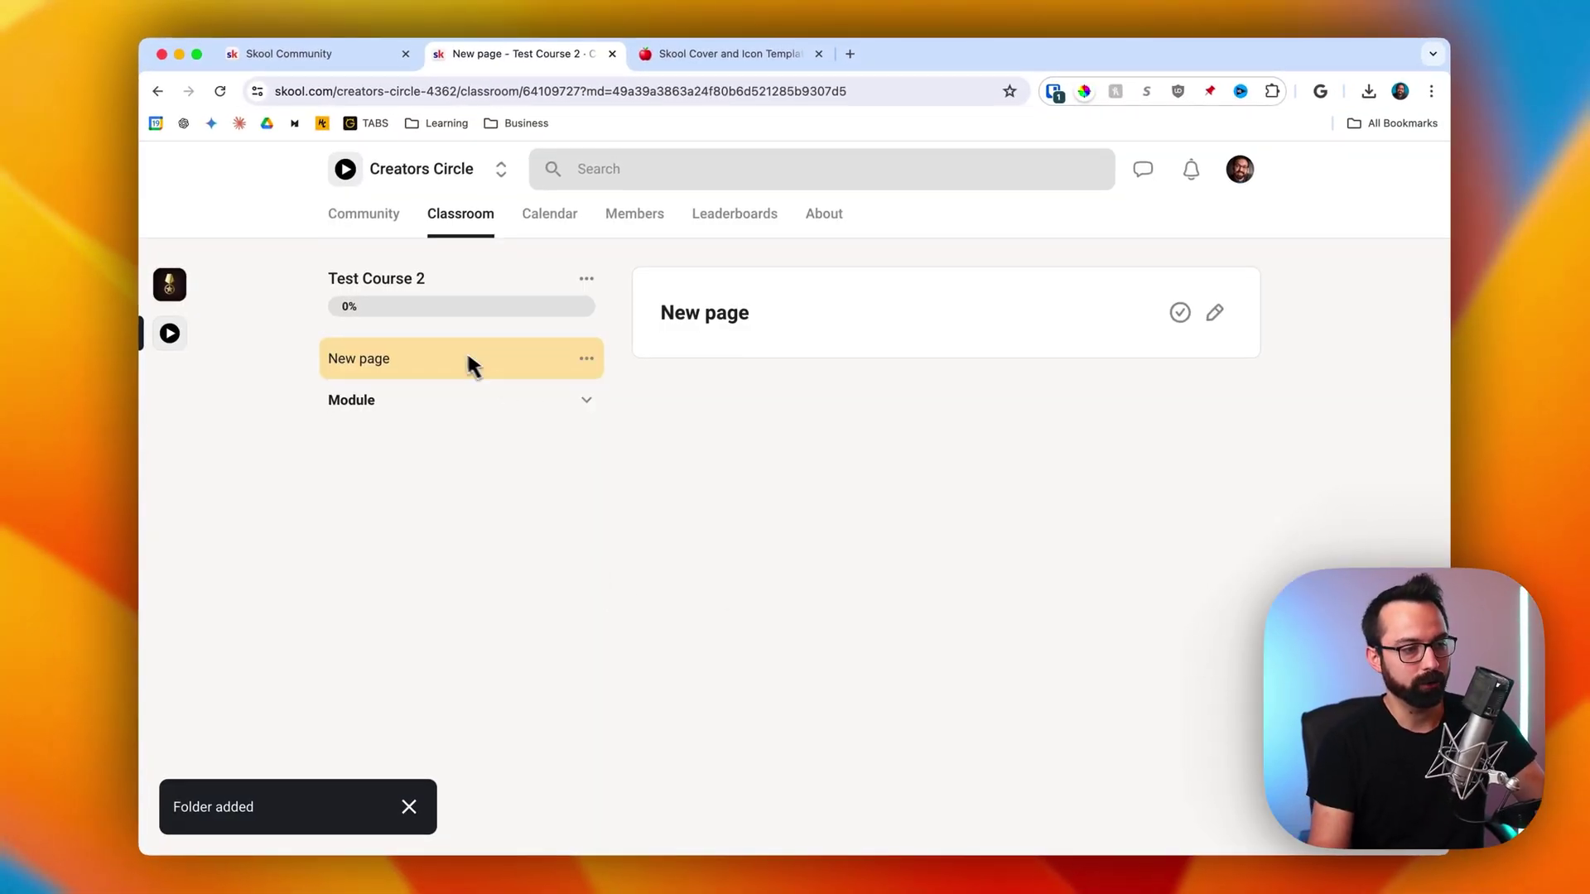
Retitle 'New page' as 'Lesson 1', drag it into the Module folder, and expand the folder
{"action": "left_click", "coordinate": [1214, 312]}
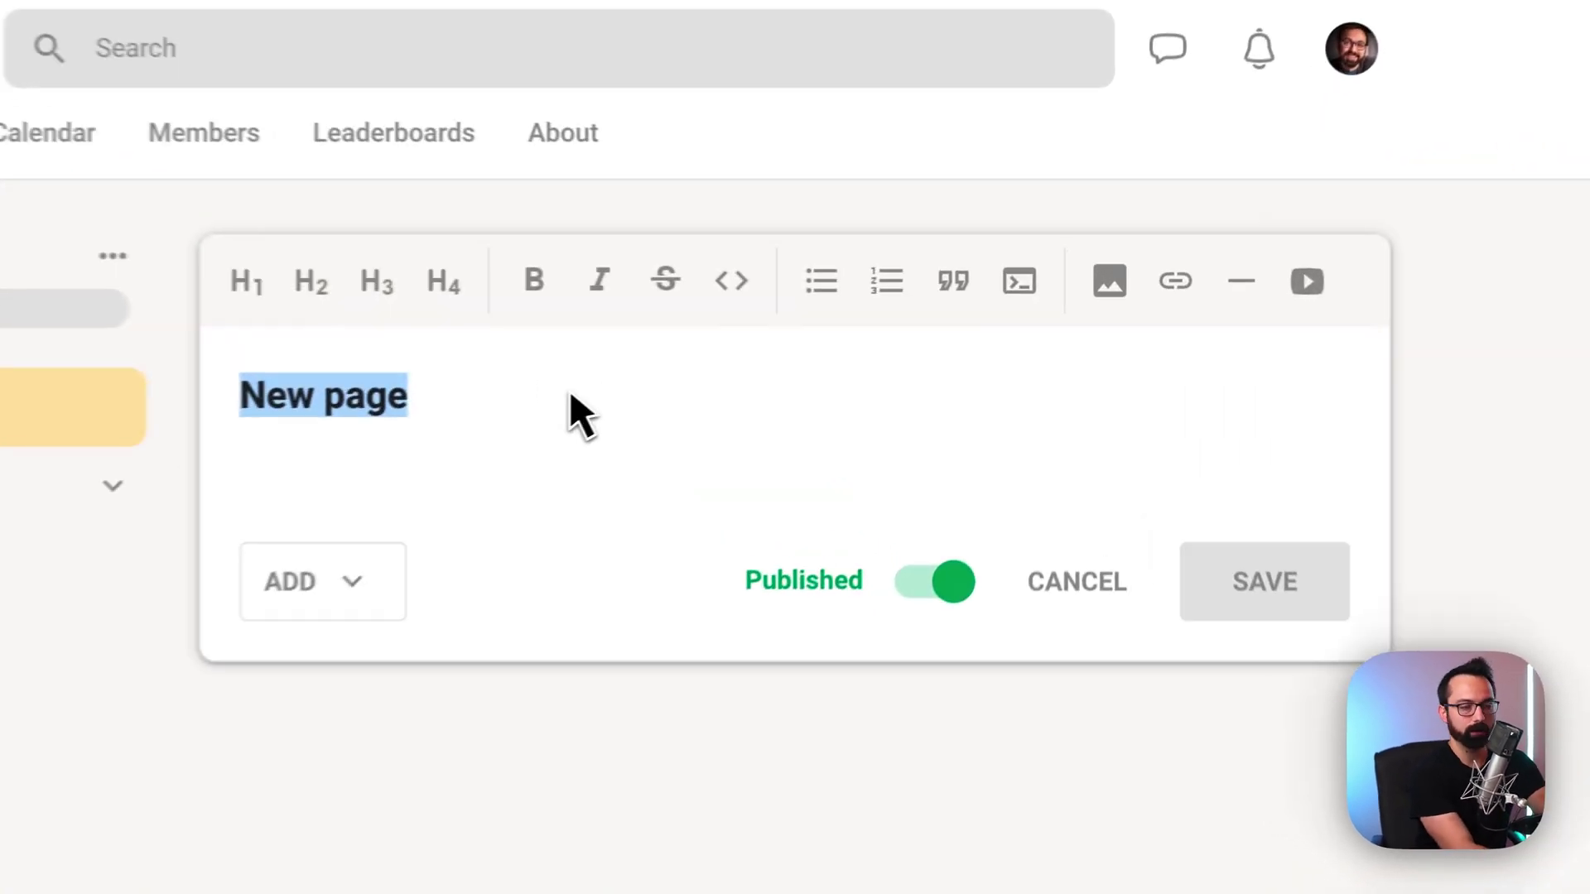
{"action": "type", "text": "Lesson"}
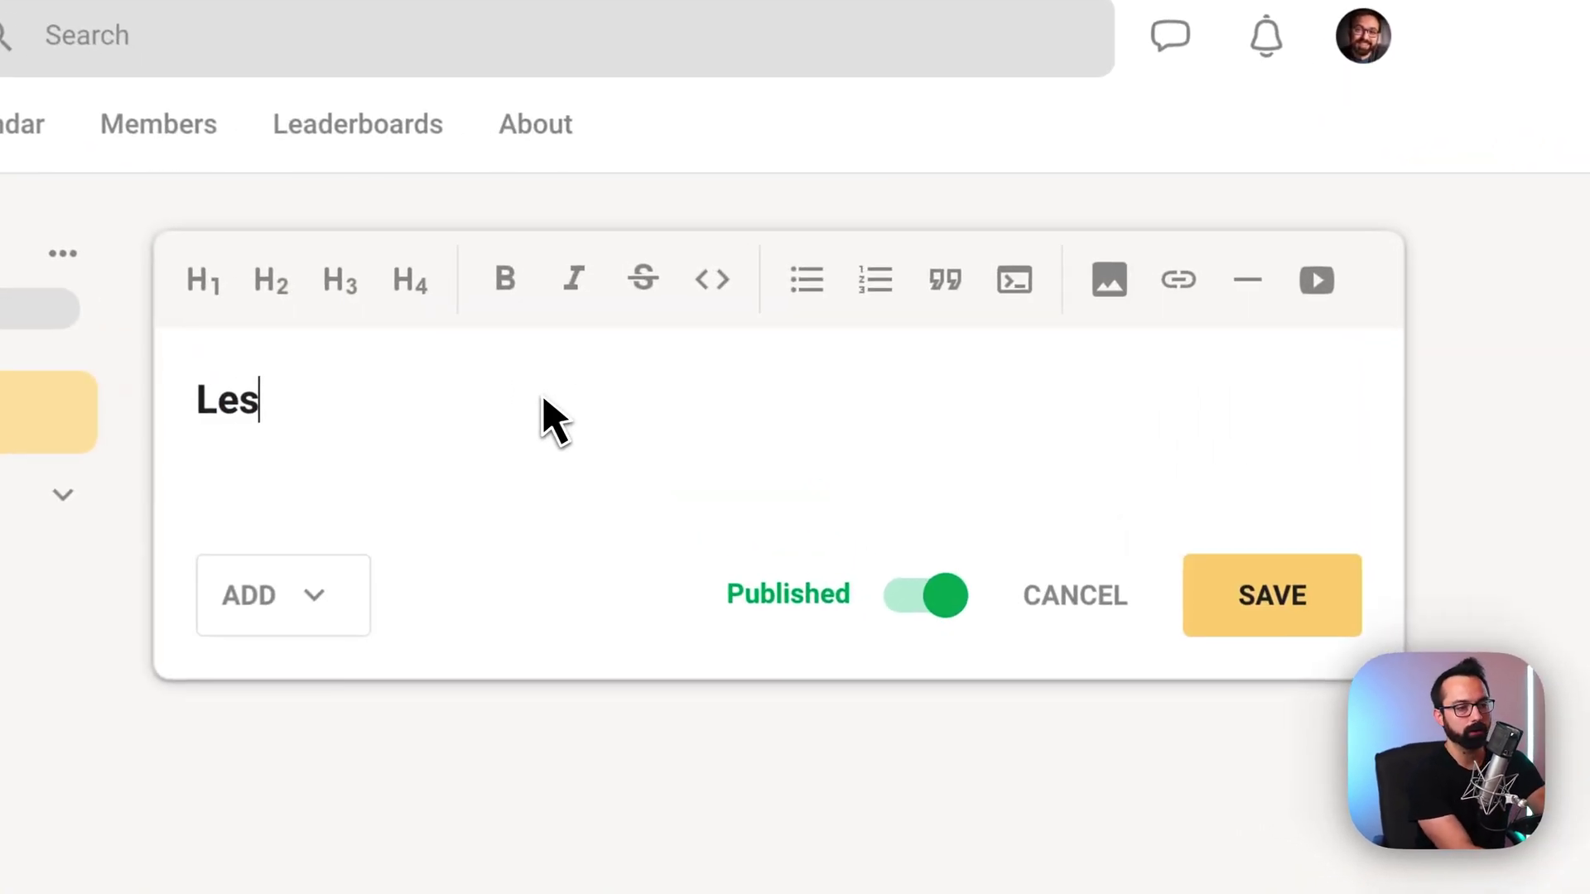
{"action": "type", "text": " 1"}
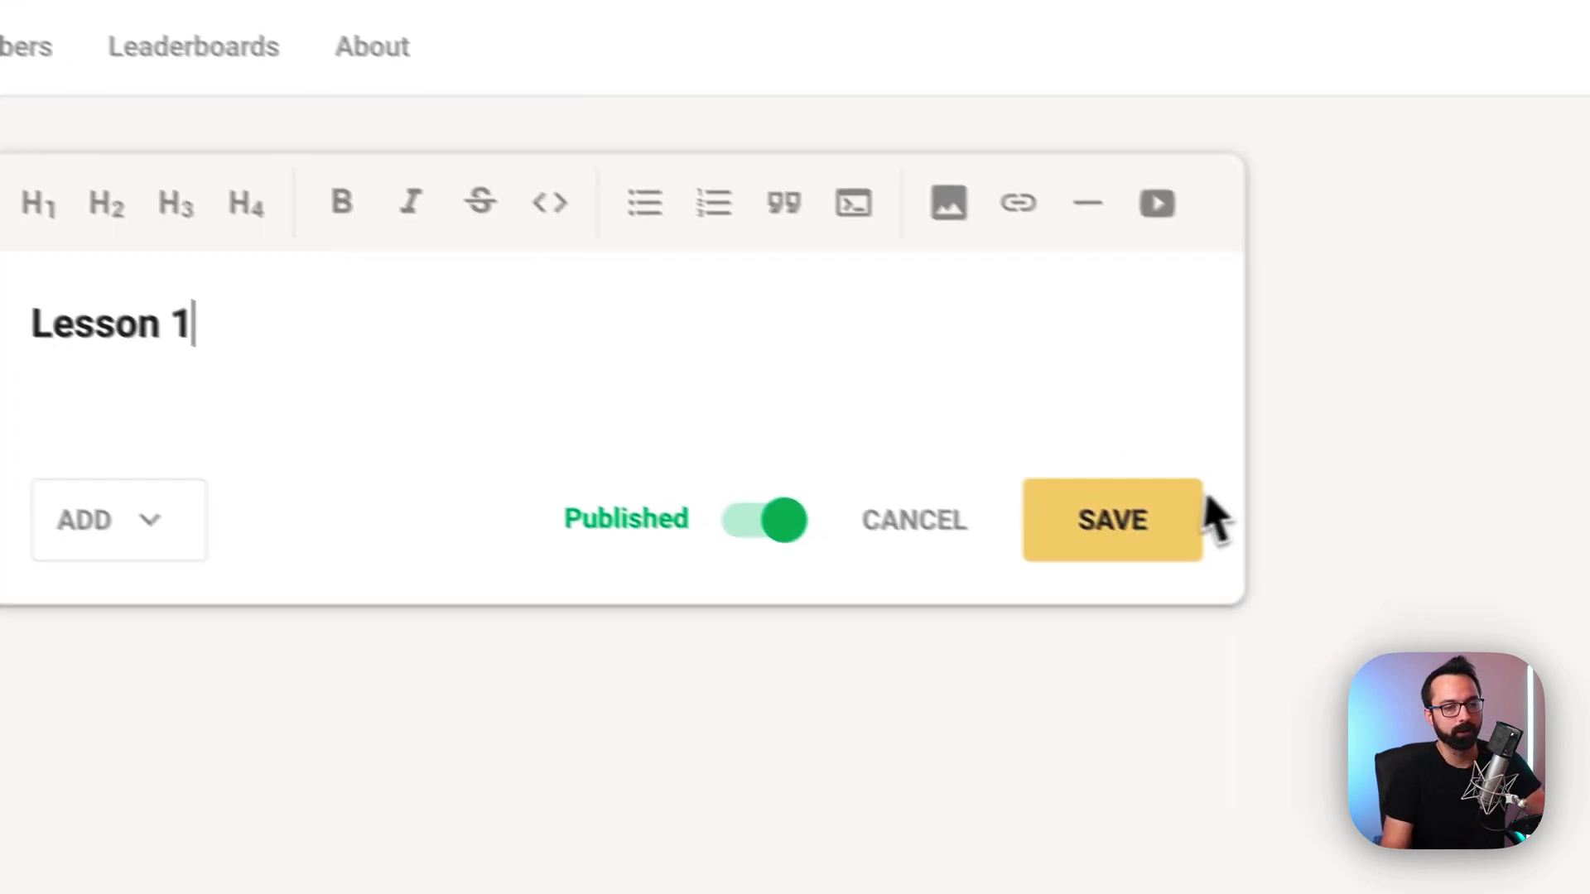
{"action": "left_click", "coordinate": [1292, 597]}
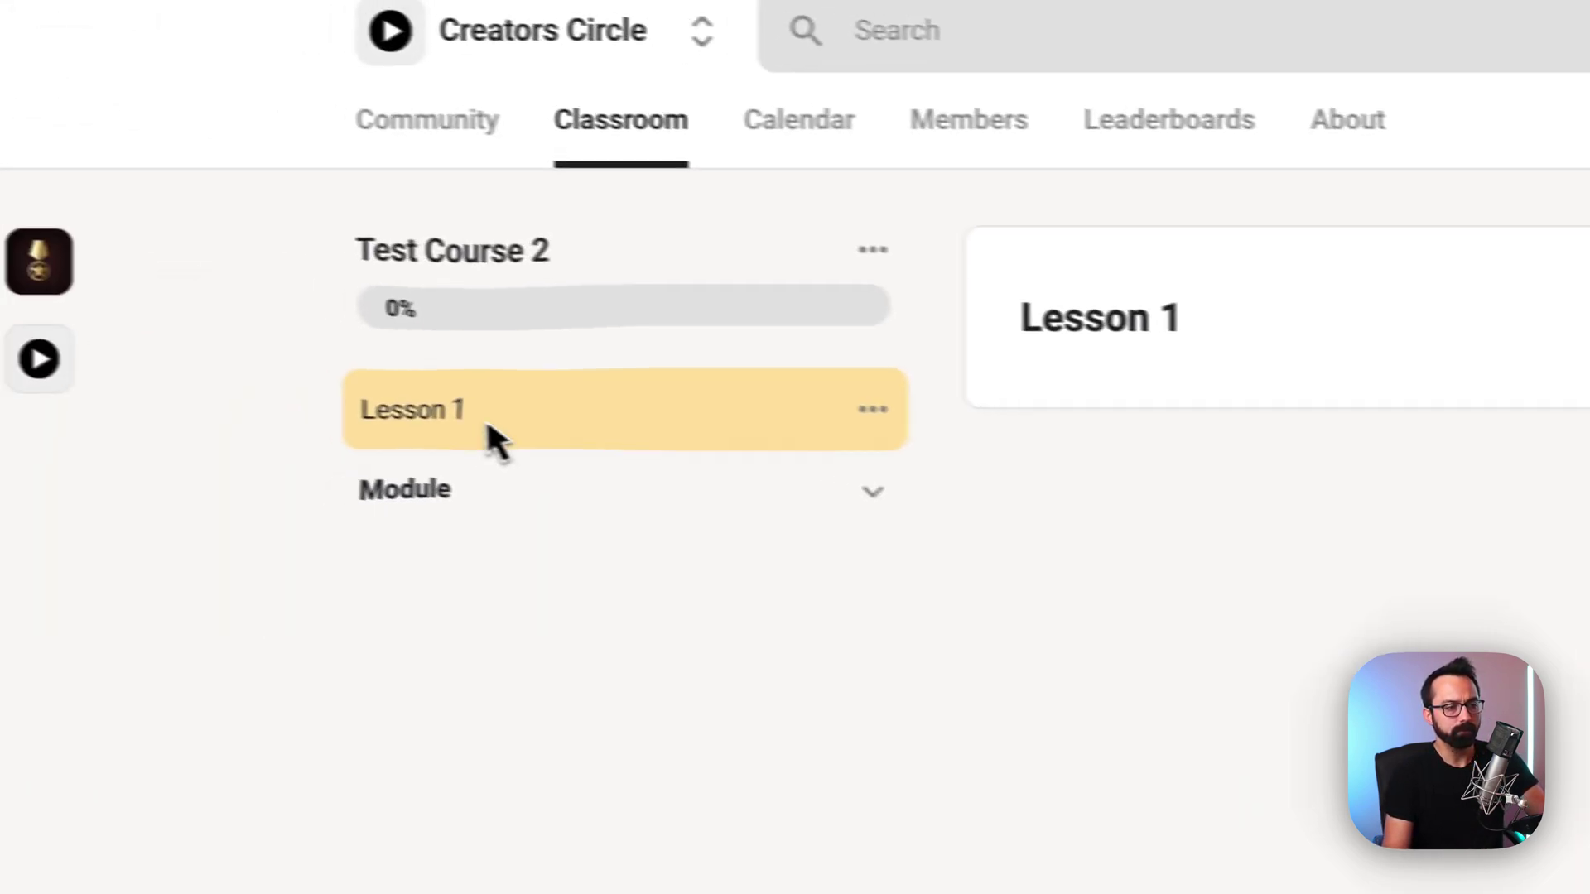
{"action": "left_click_drag", "start_coordinate": [486, 436], "coordinate": [543, 500]}
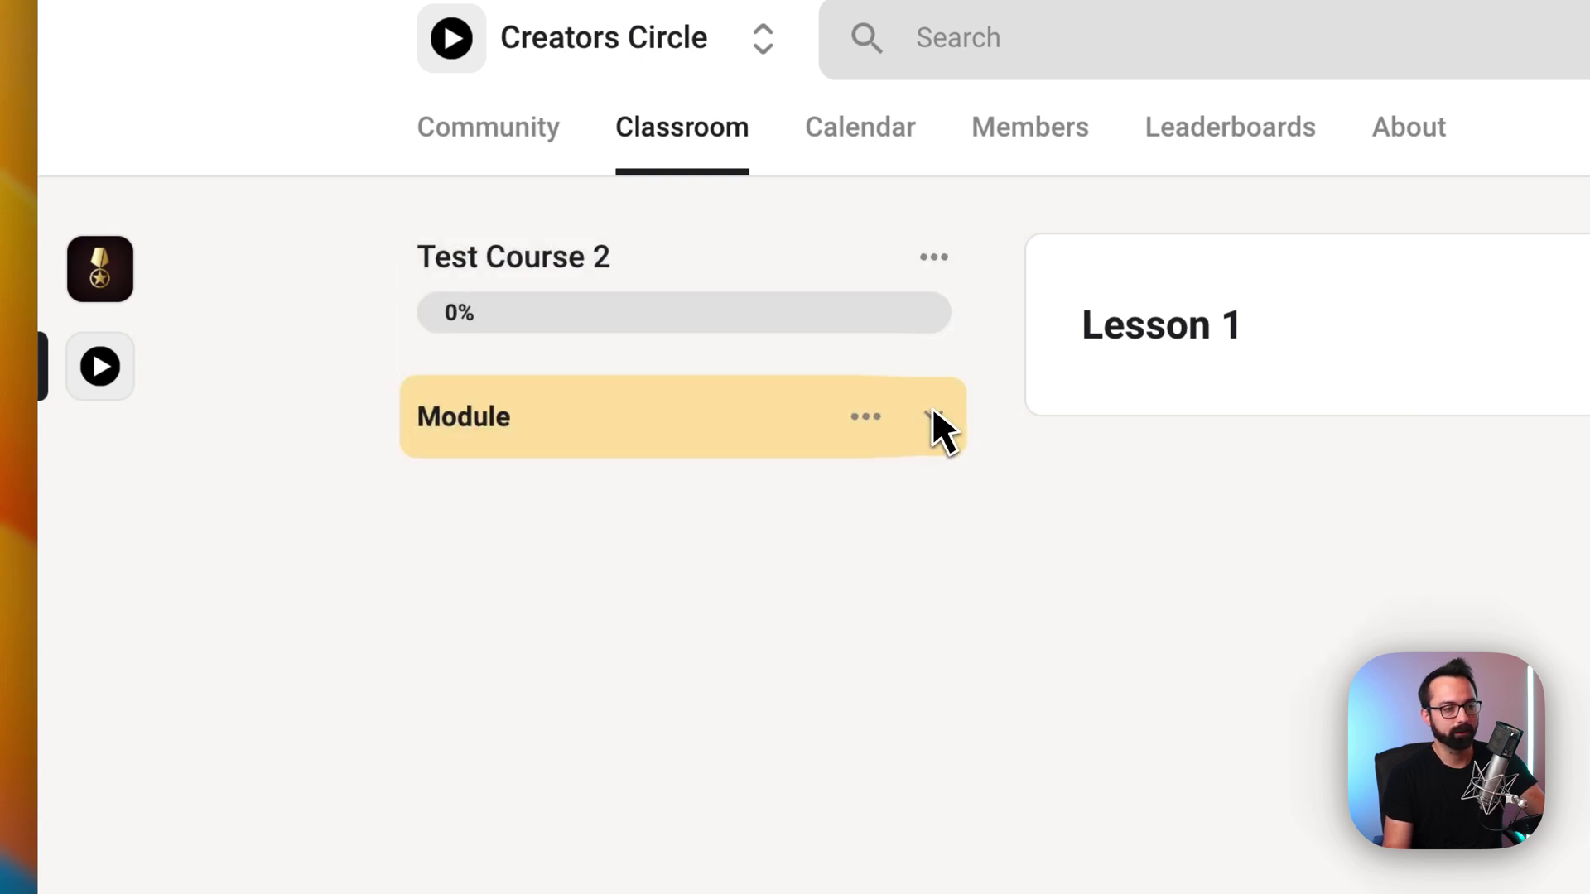
{"action": "left_click", "coordinate": [932, 412]}
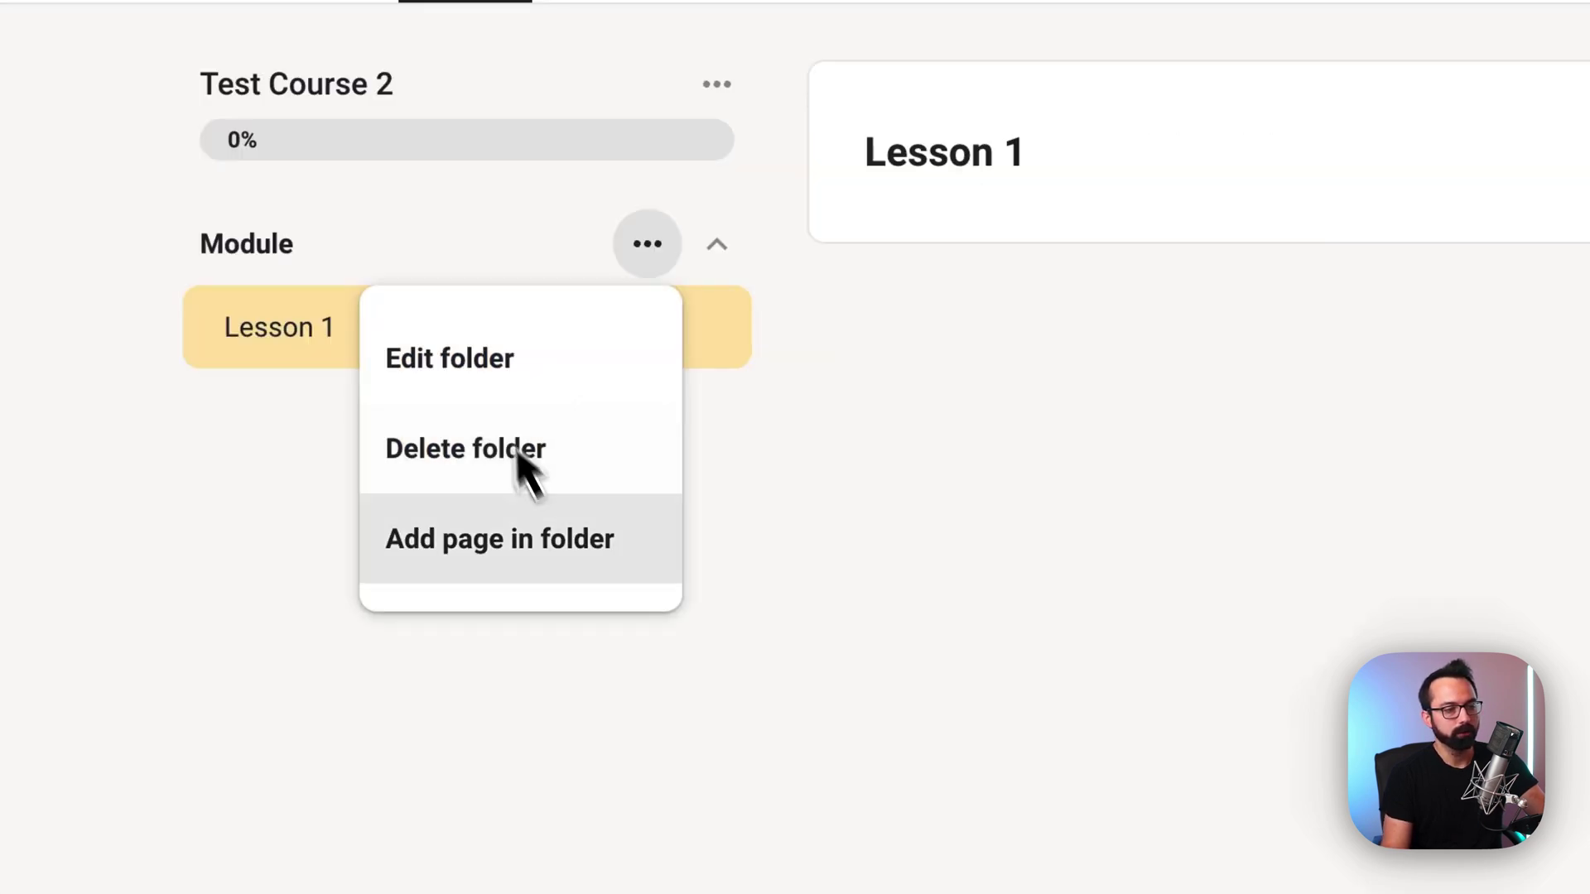
Create a page in the Module folder titled 'Lesson 2' and open its add-video prompt
{"action": "left_click", "coordinate": [721, 732]}
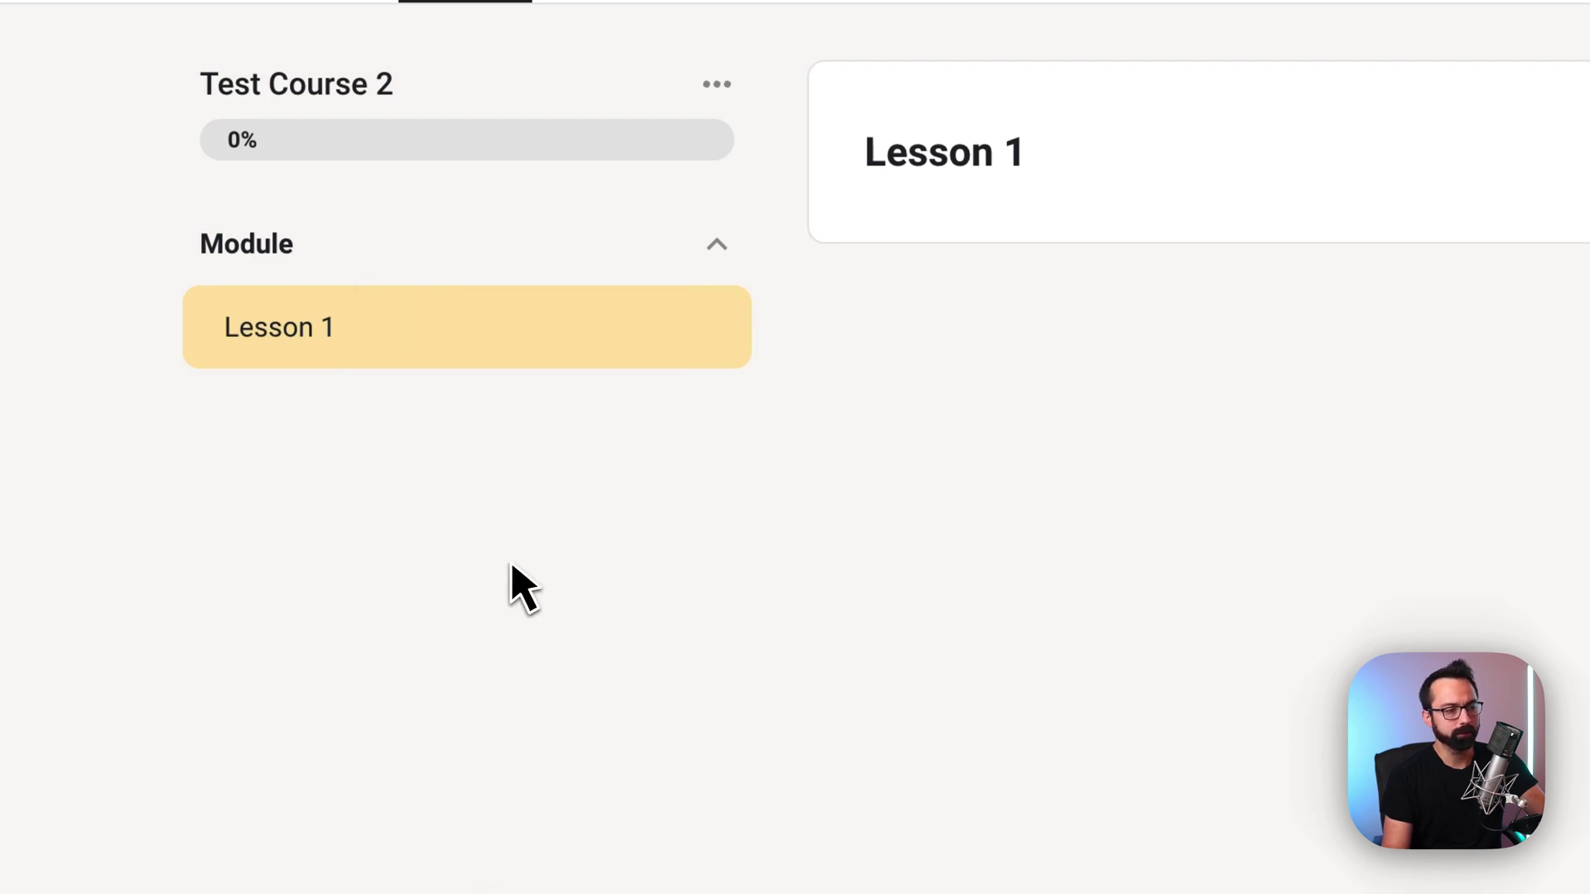
{"action": "double_click", "coordinate": [1023, 161]}
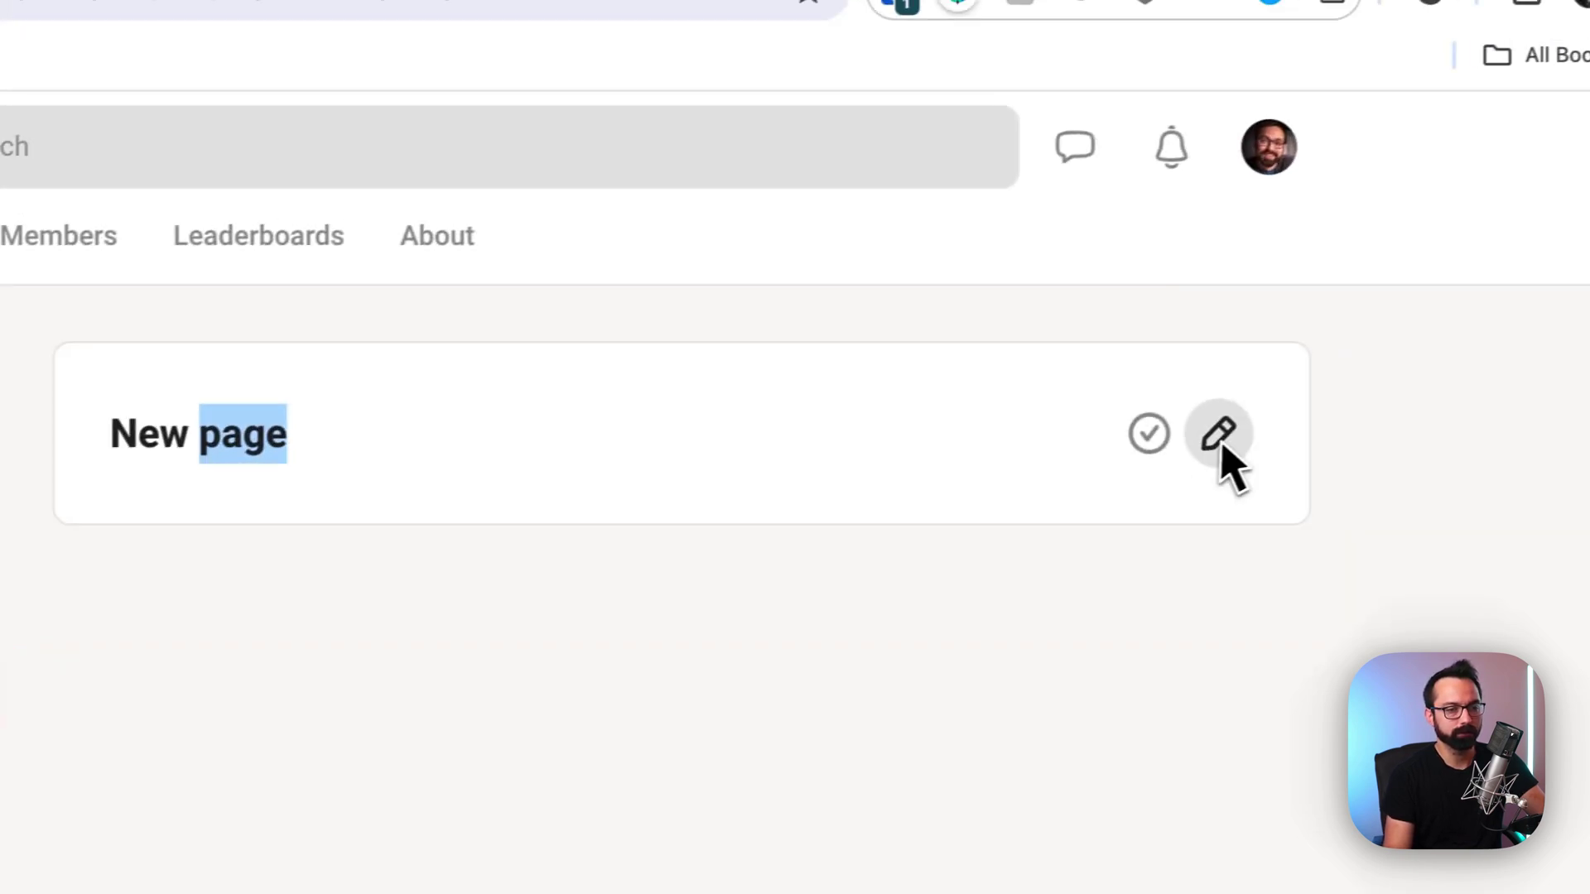
{"action": "left_click", "coordinate": [1219, 434]}
{"action": "triple_click", "coordinate": [638, 479]}
{"action": "type", "text": "L"}
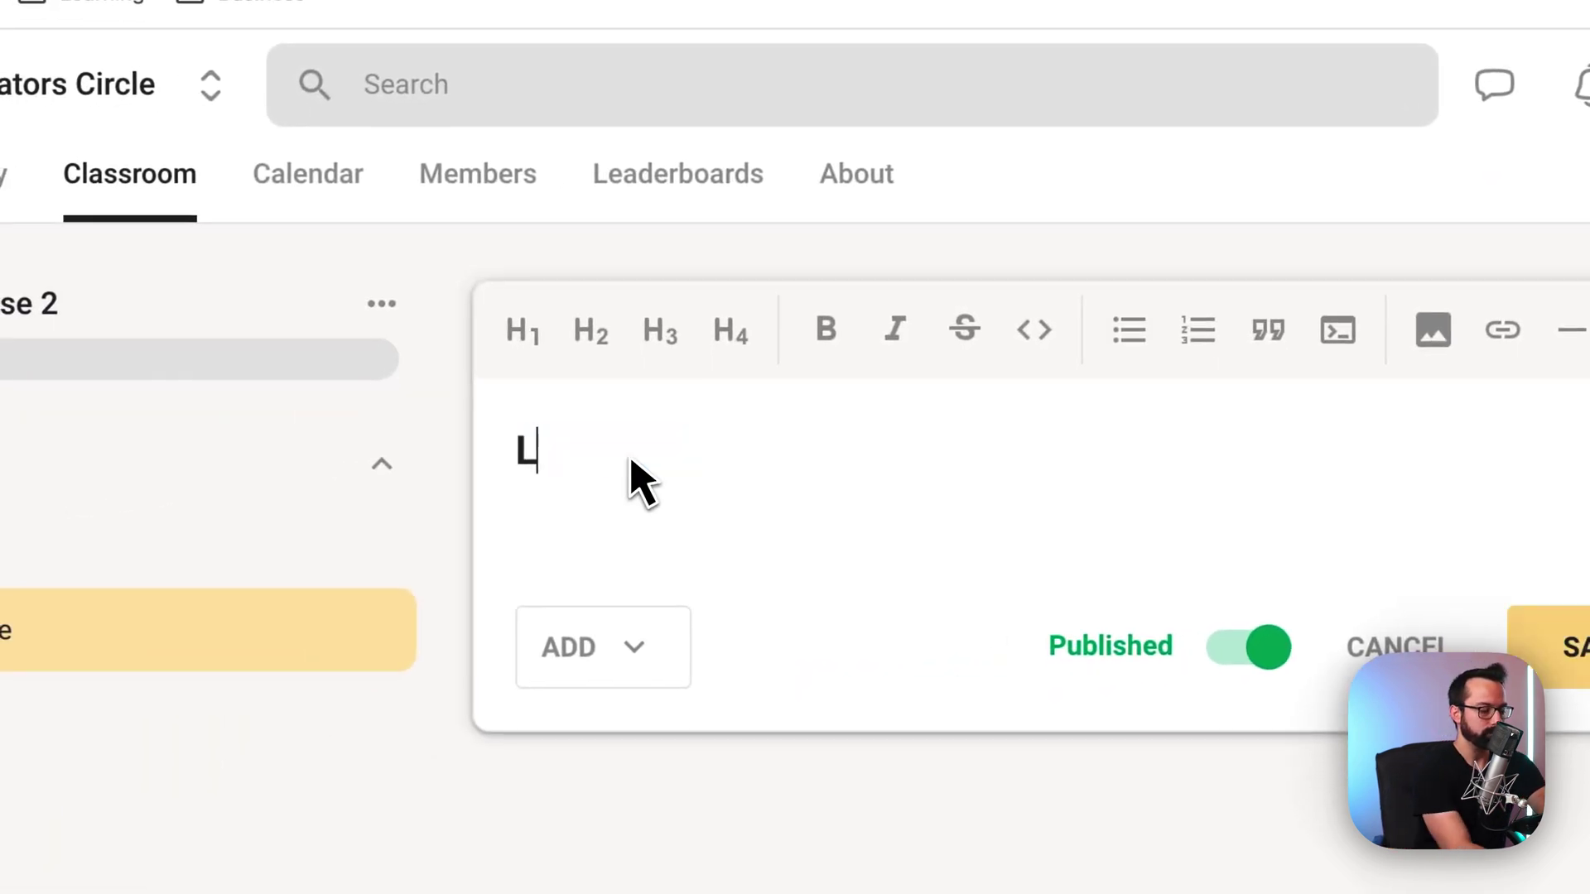
{"action": "type", "text": "esson 2"}
{"action": "key", "text": "Return"}
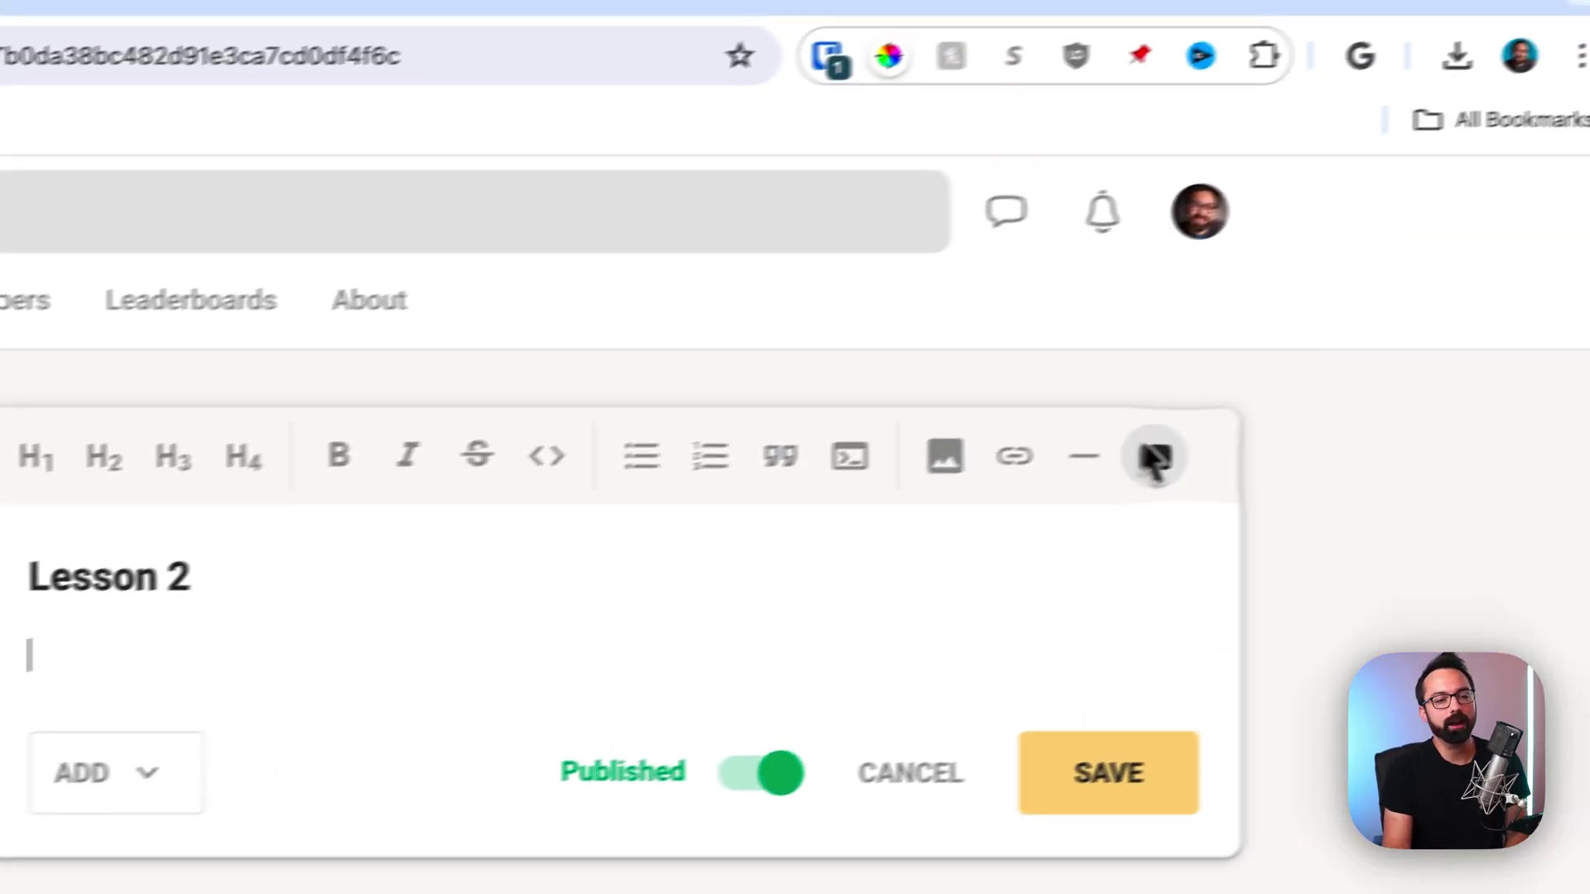
{"action": "left_click", "coordinate": [1222, 293]}
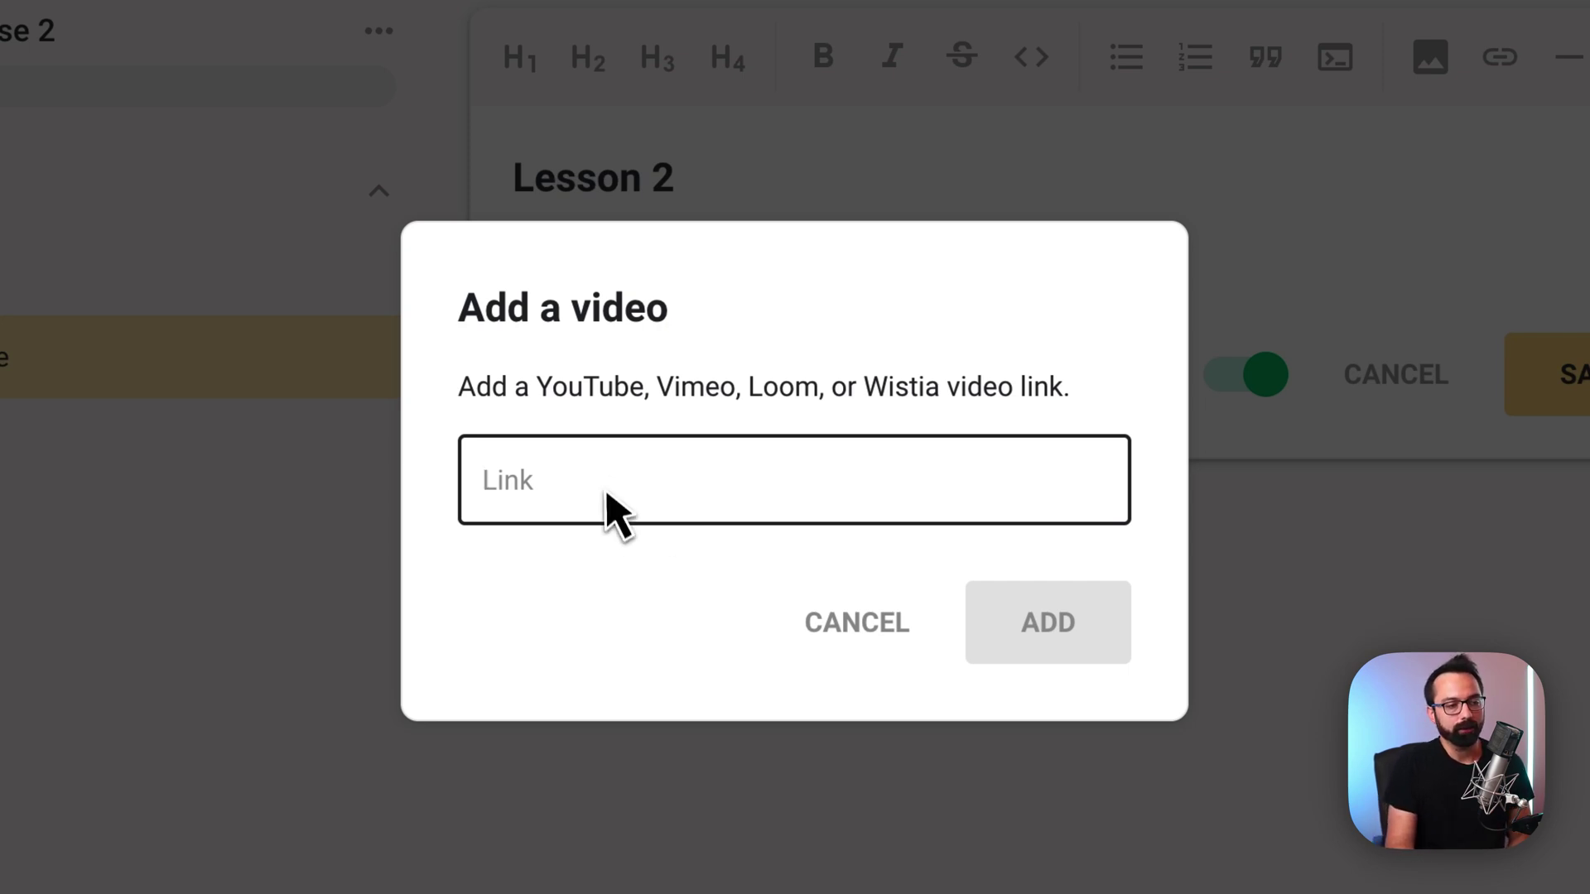
Cancel the Add a video prompt for Lesson 2 without entering a video link
{"action": "double_click", "coordinate": [543, 387]}
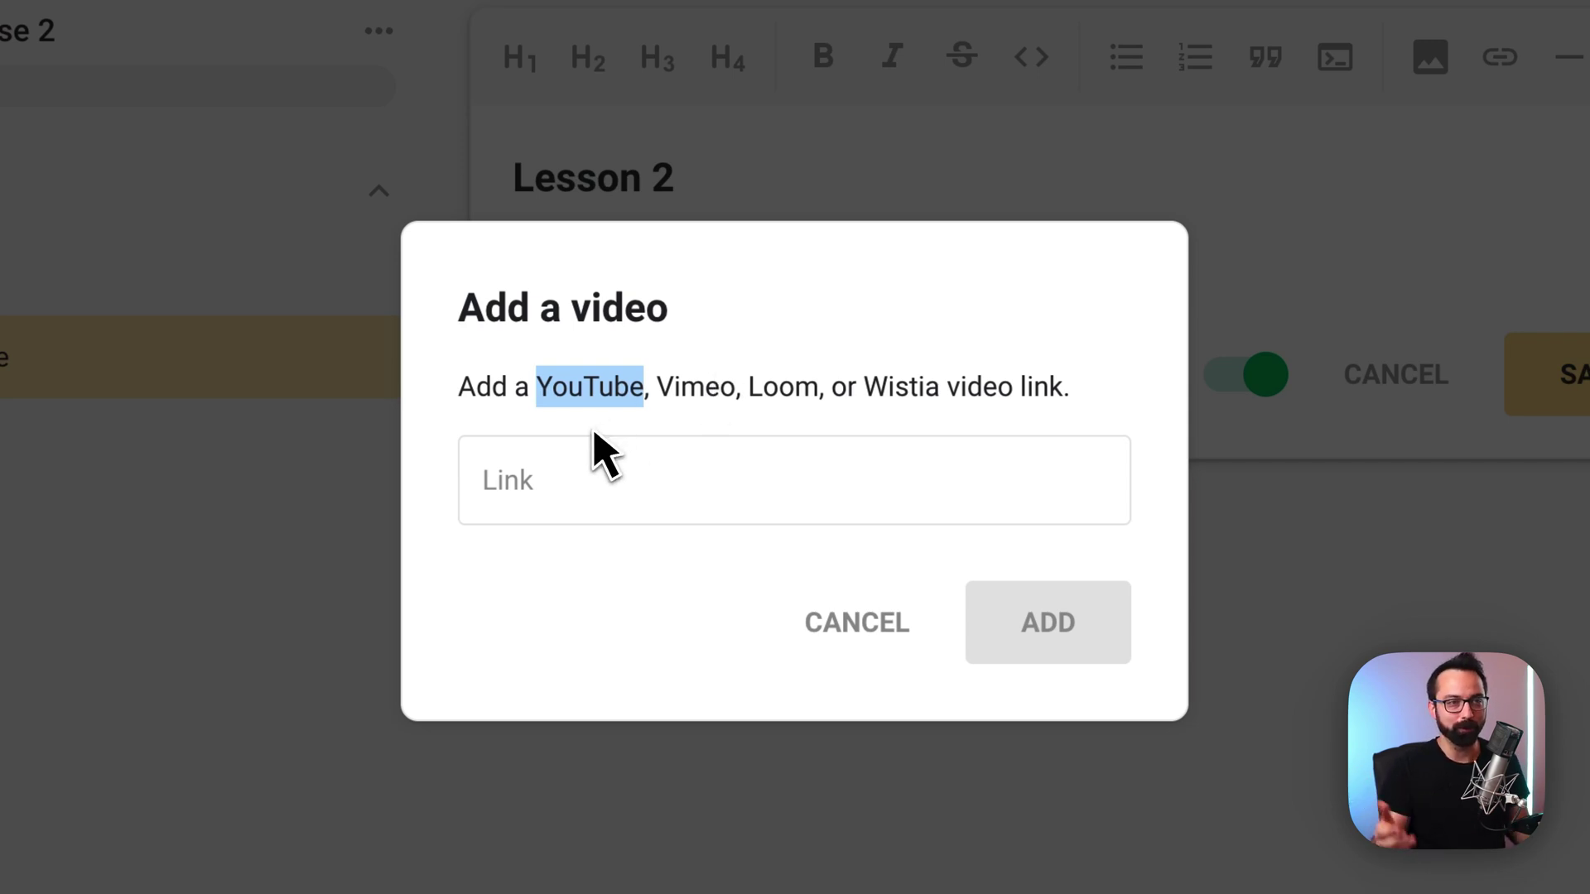
{"action": "left_click", "coordinate": [594, 472]}
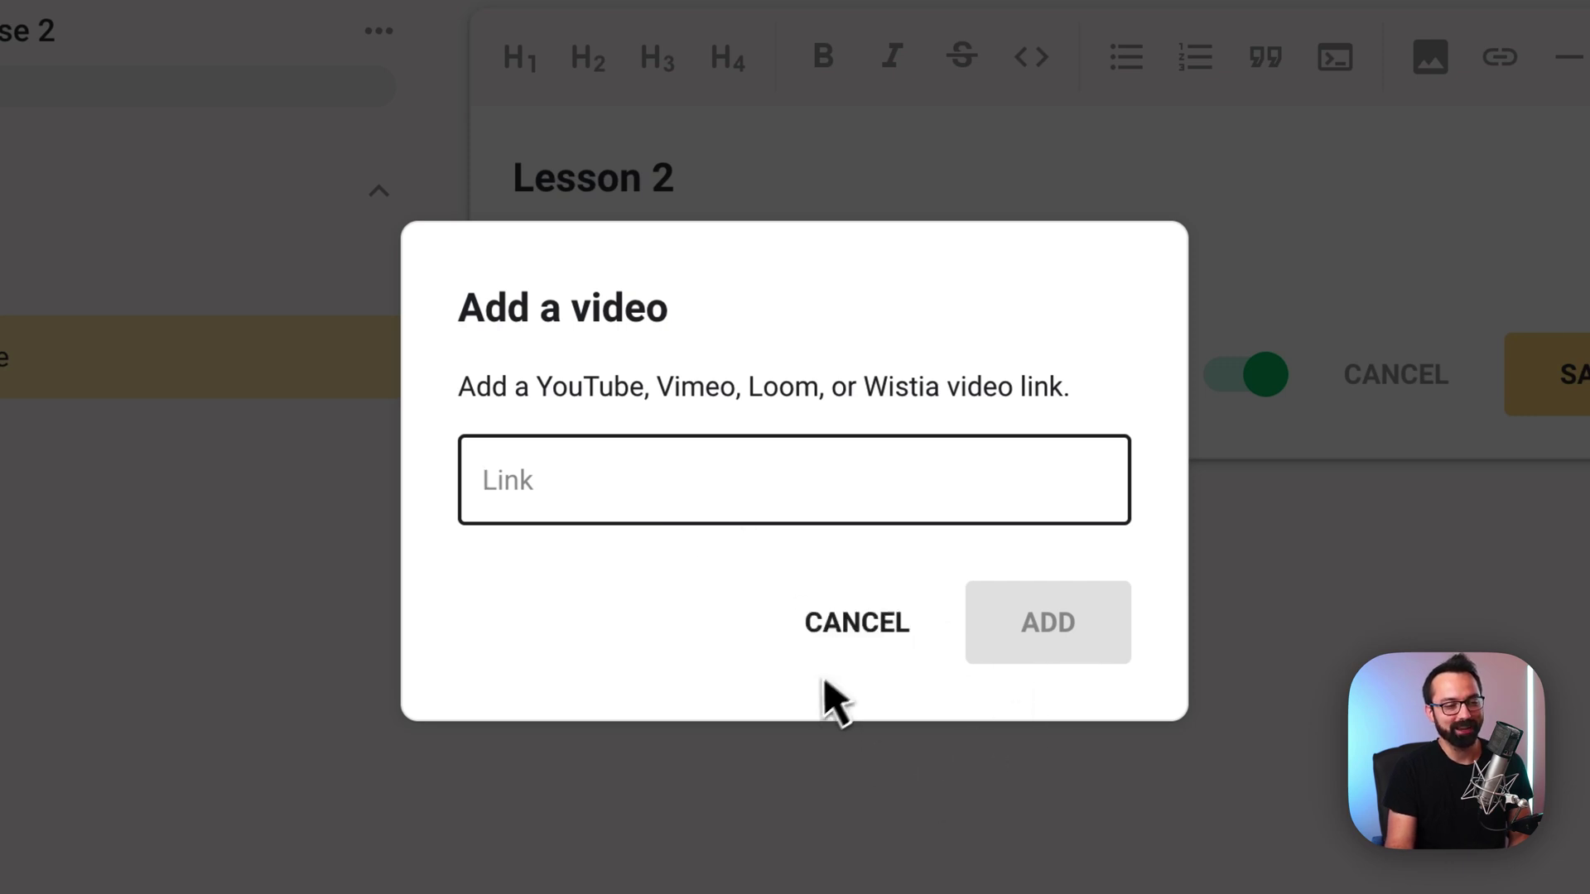
{"action": "left_click", "coordinate": [853, 629]}
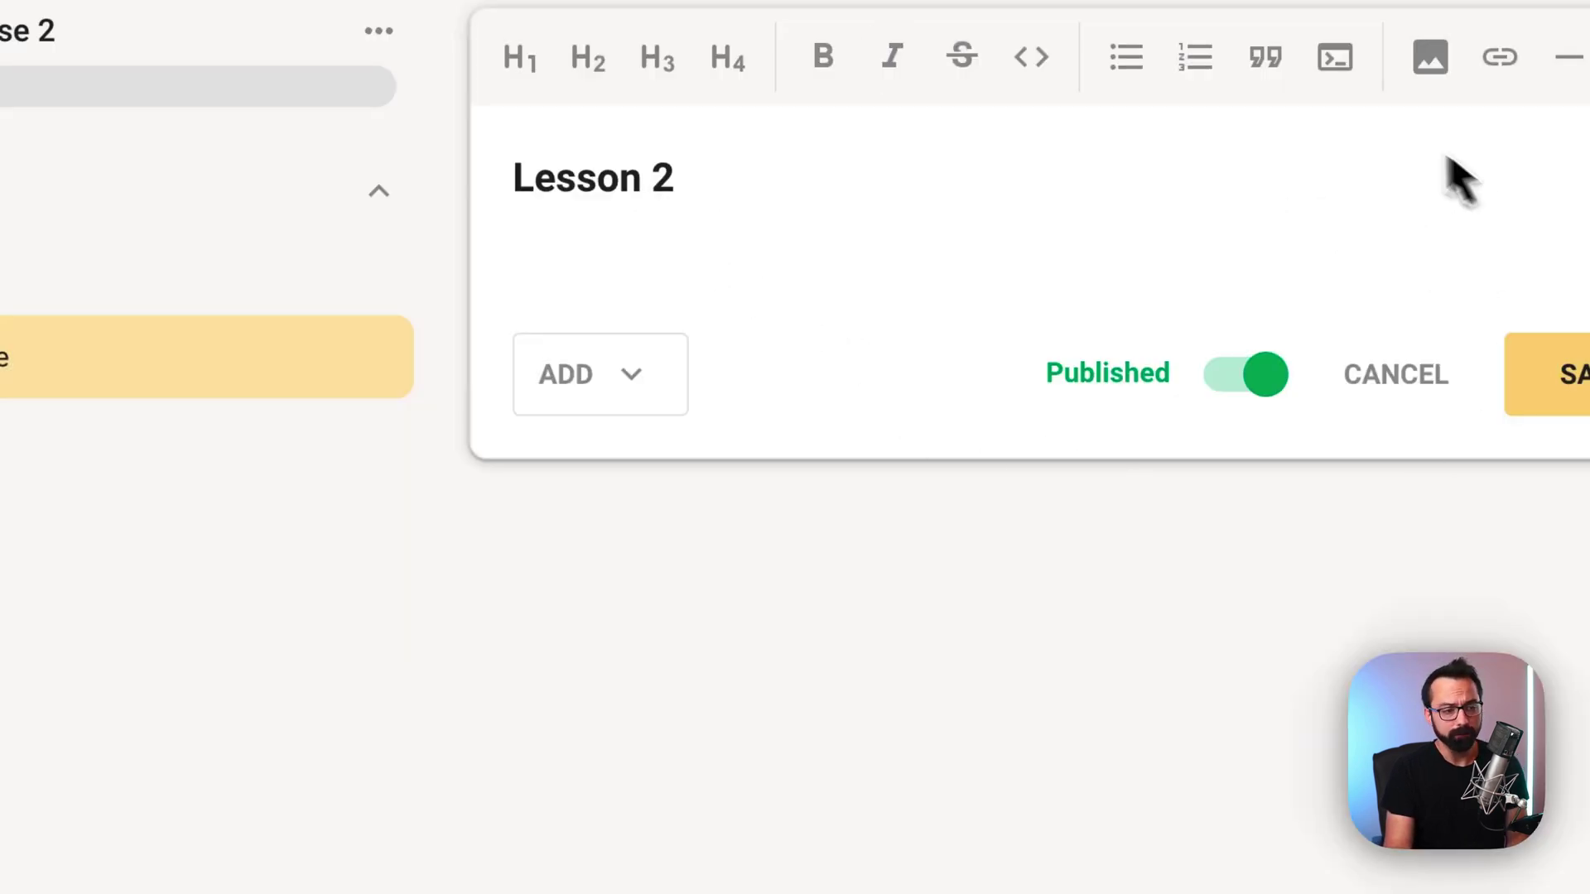
{"action": "left_click", "coordinate": [663, 375]}
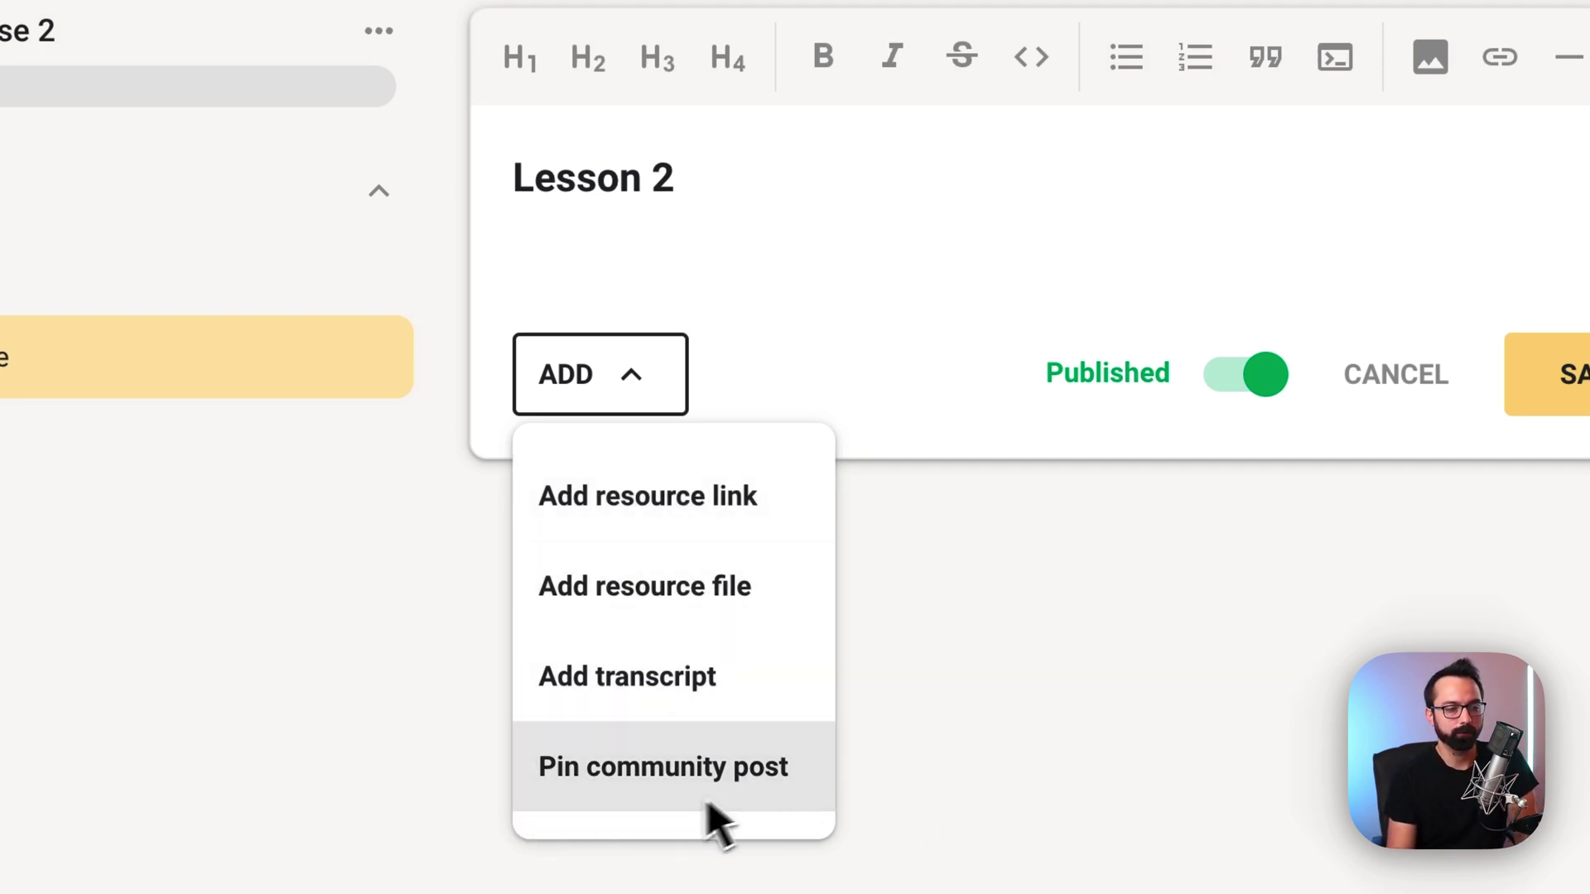
Dismiss the pin-post explanation, keep the unsaved edits, save Lesson 2, and return to Community
{"action": "left_click", "coordinate": [768, 788]}
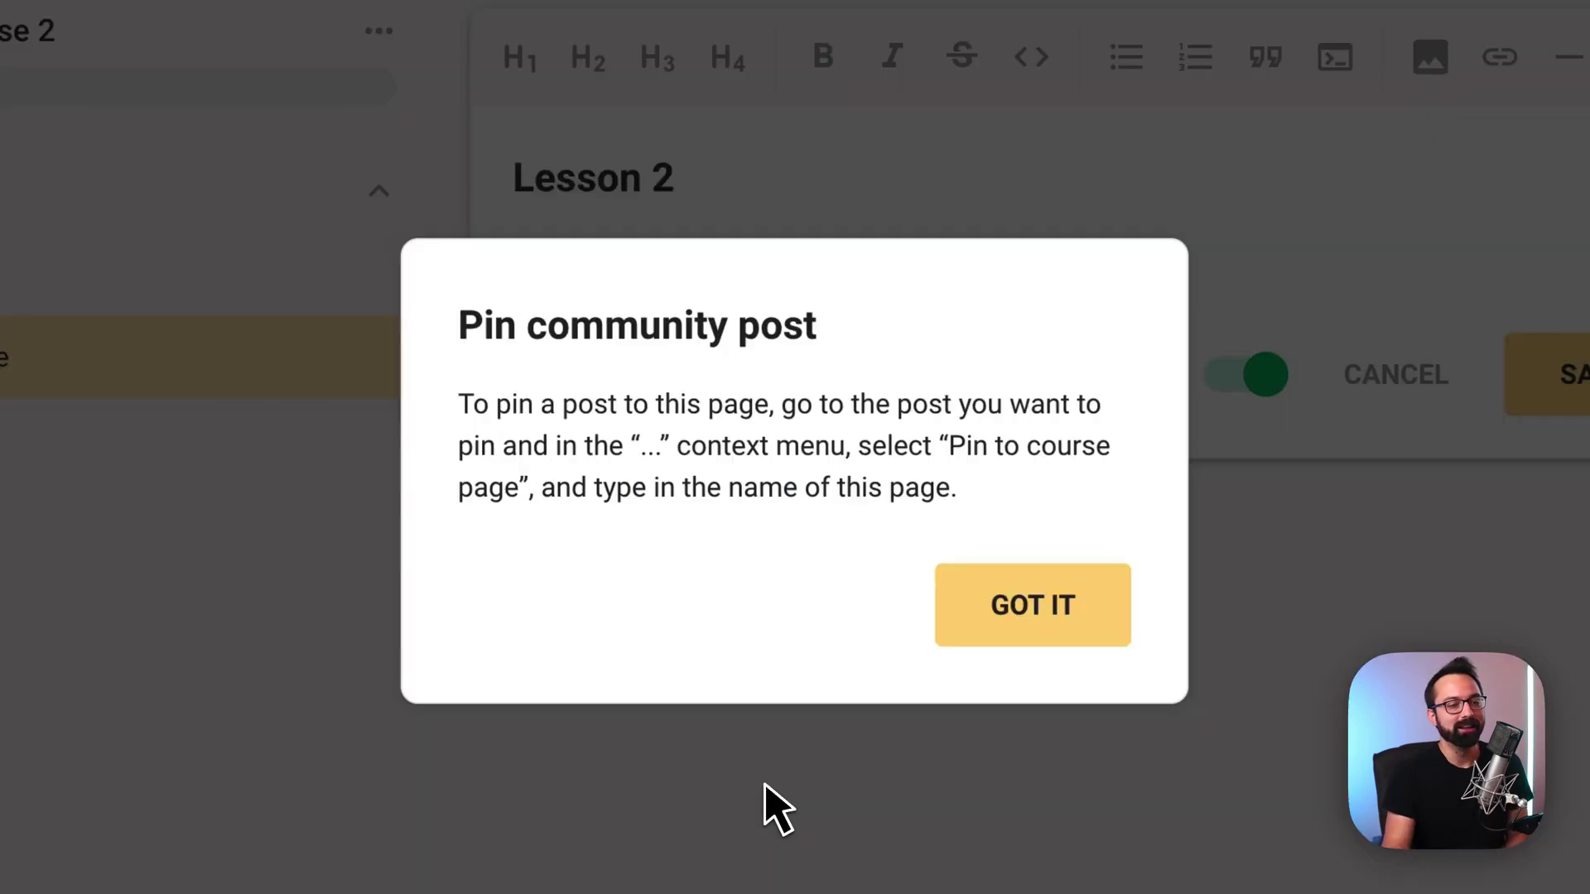
{"action": "left_click", "coordinate": [1030, 604]}
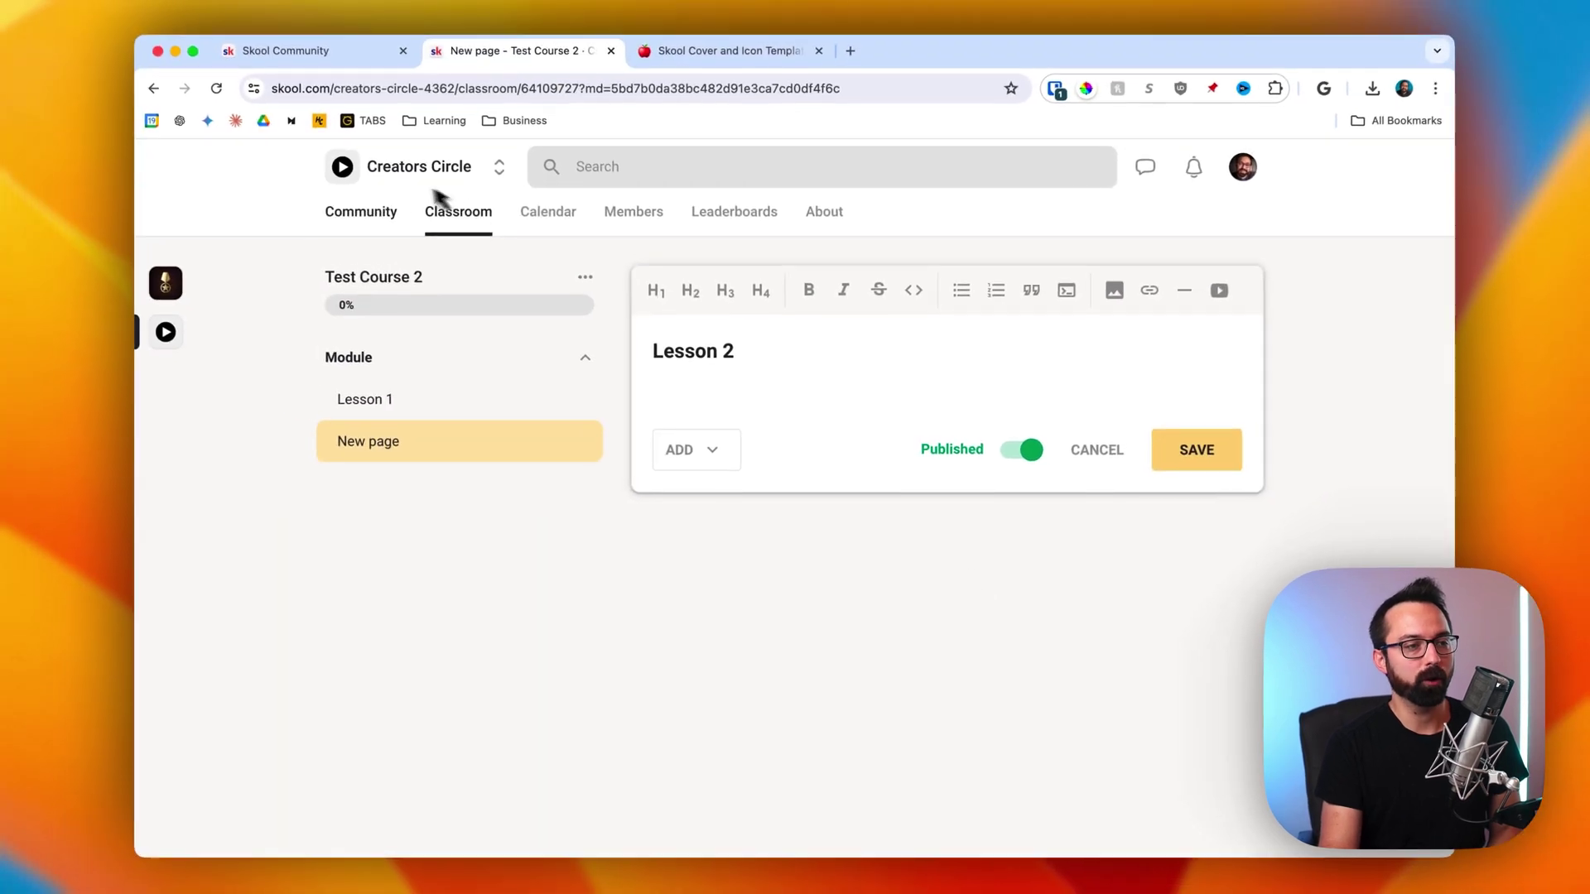
{"action": "left_click", "coordinate": [351, 192]}
{"action": "left_click", "coordinate": [845, 225]}
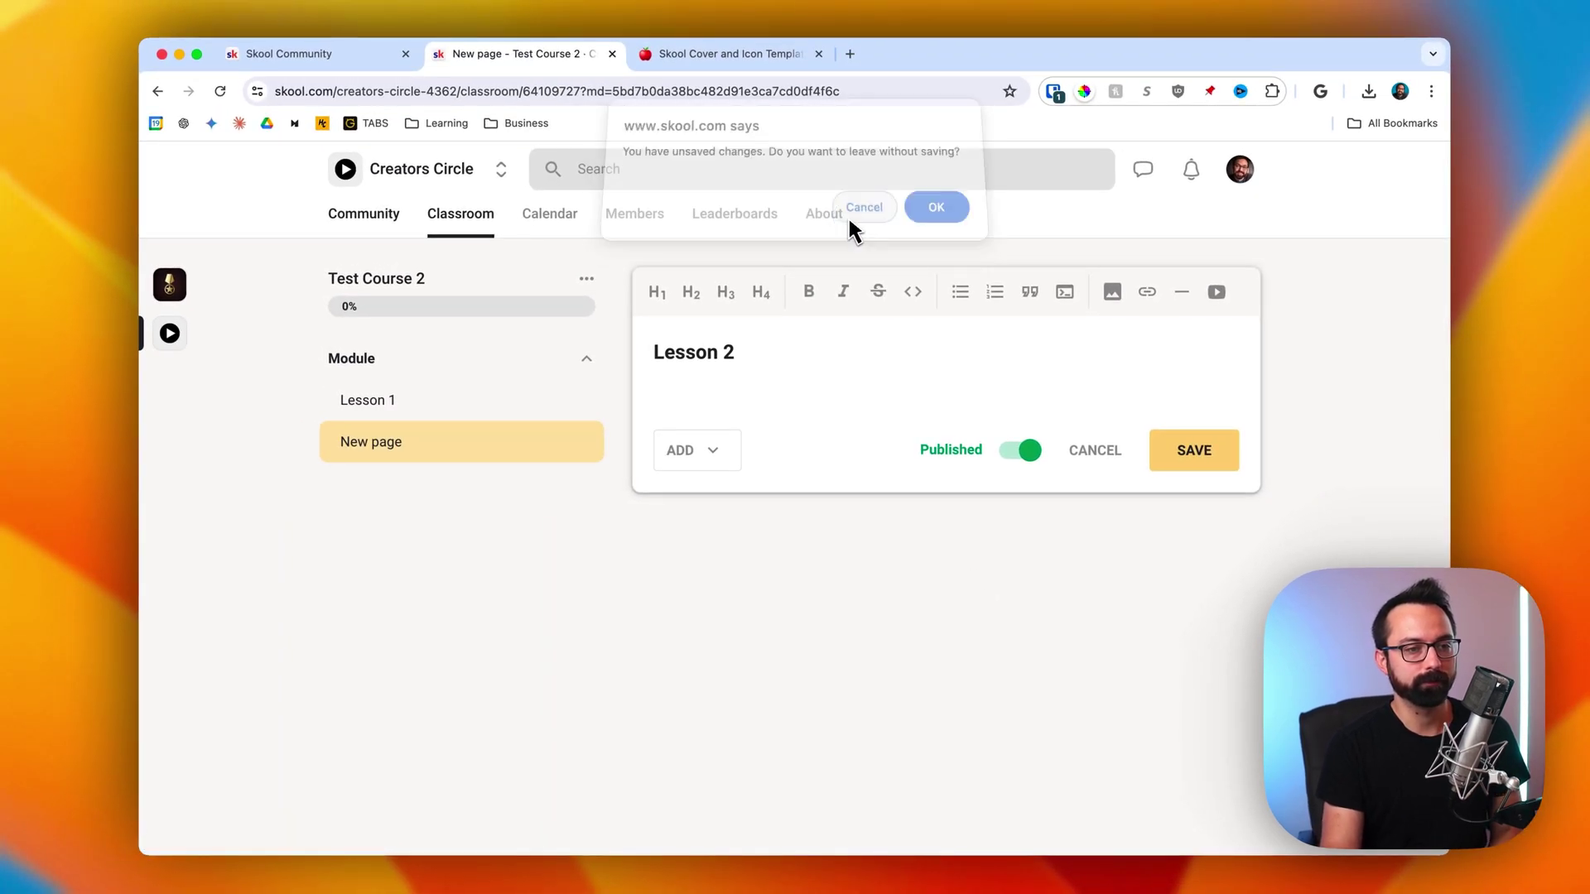
{"action": "left_click", "coordinate": [1184, 435]}
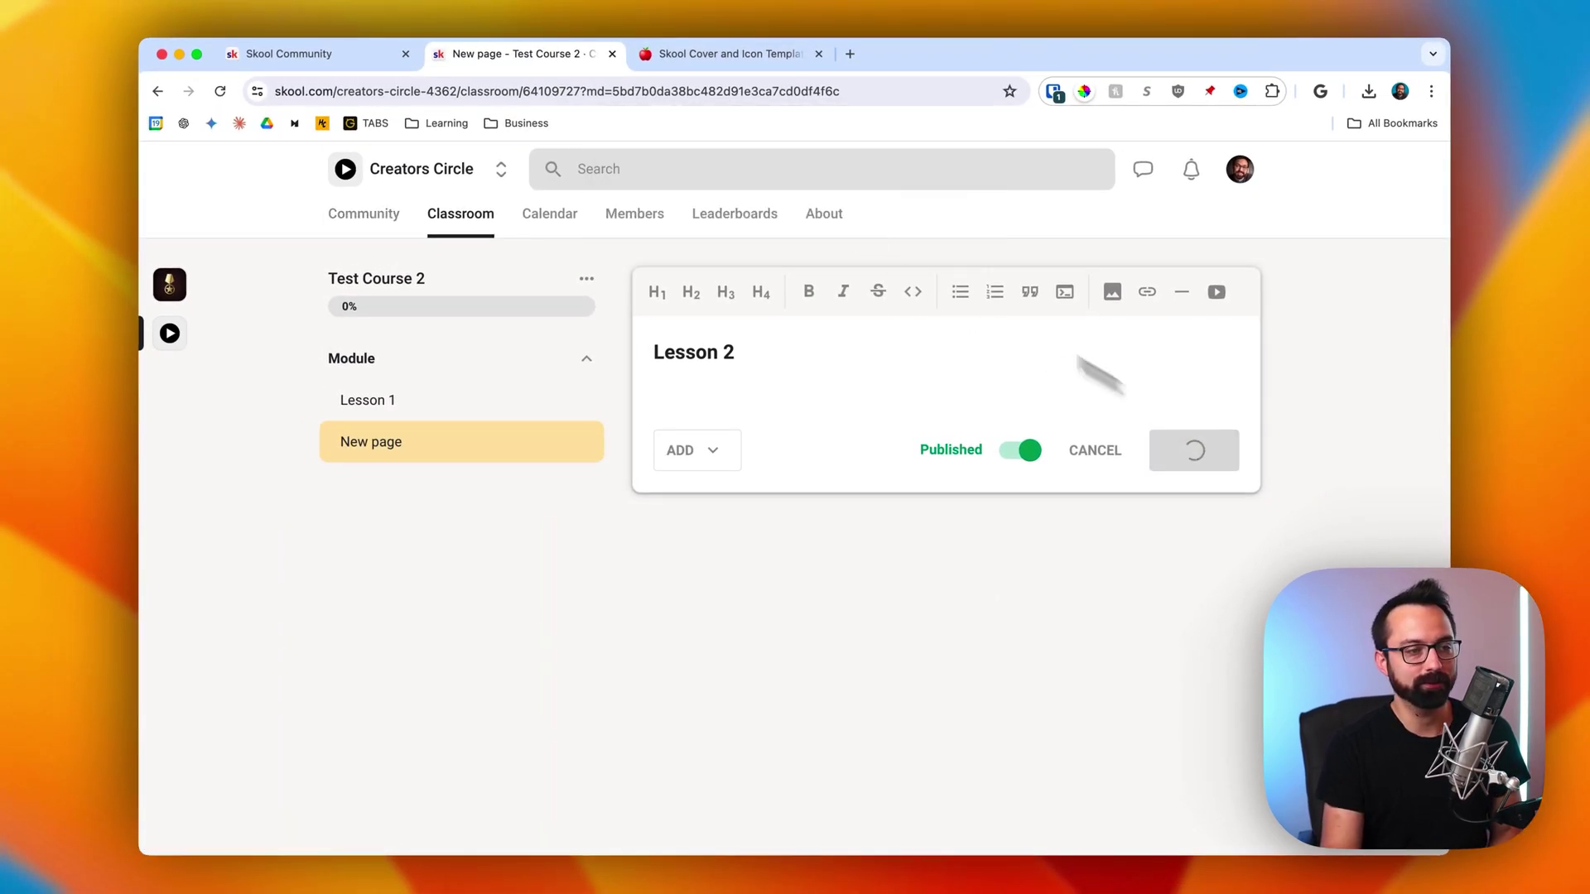
{"action": "left_click", "coordinate": [347, 208]}
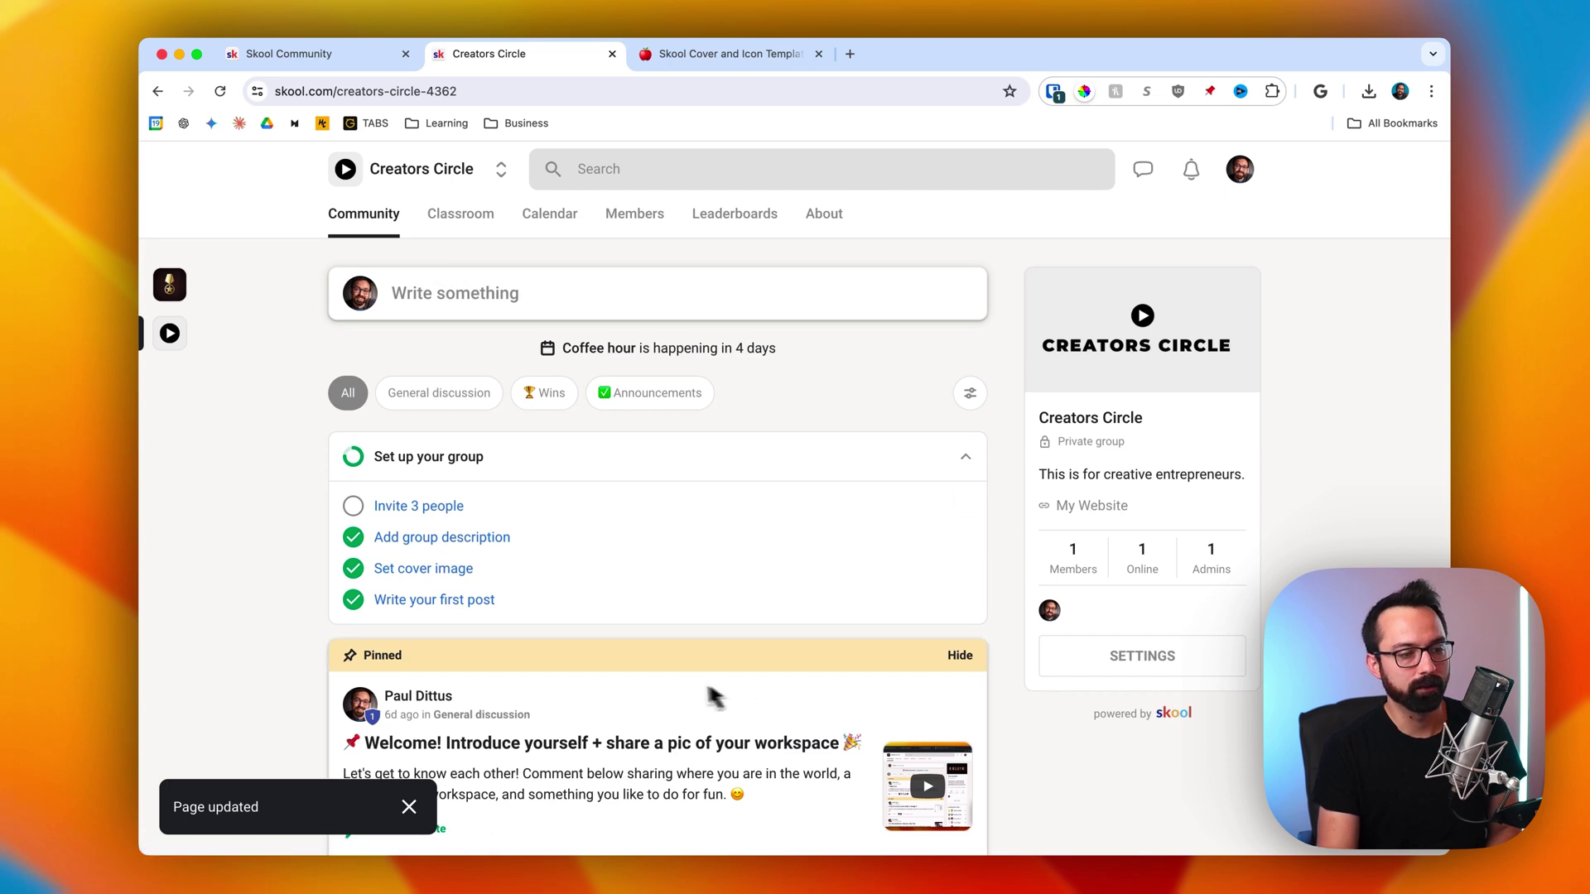
Unpin the welcome post from its course page and pin it to Test Course's Lesson 1
{"action": "left_click", "coordinate": [650, 739]}
{"action": "left_click", "coordinate": [1092, 242]}
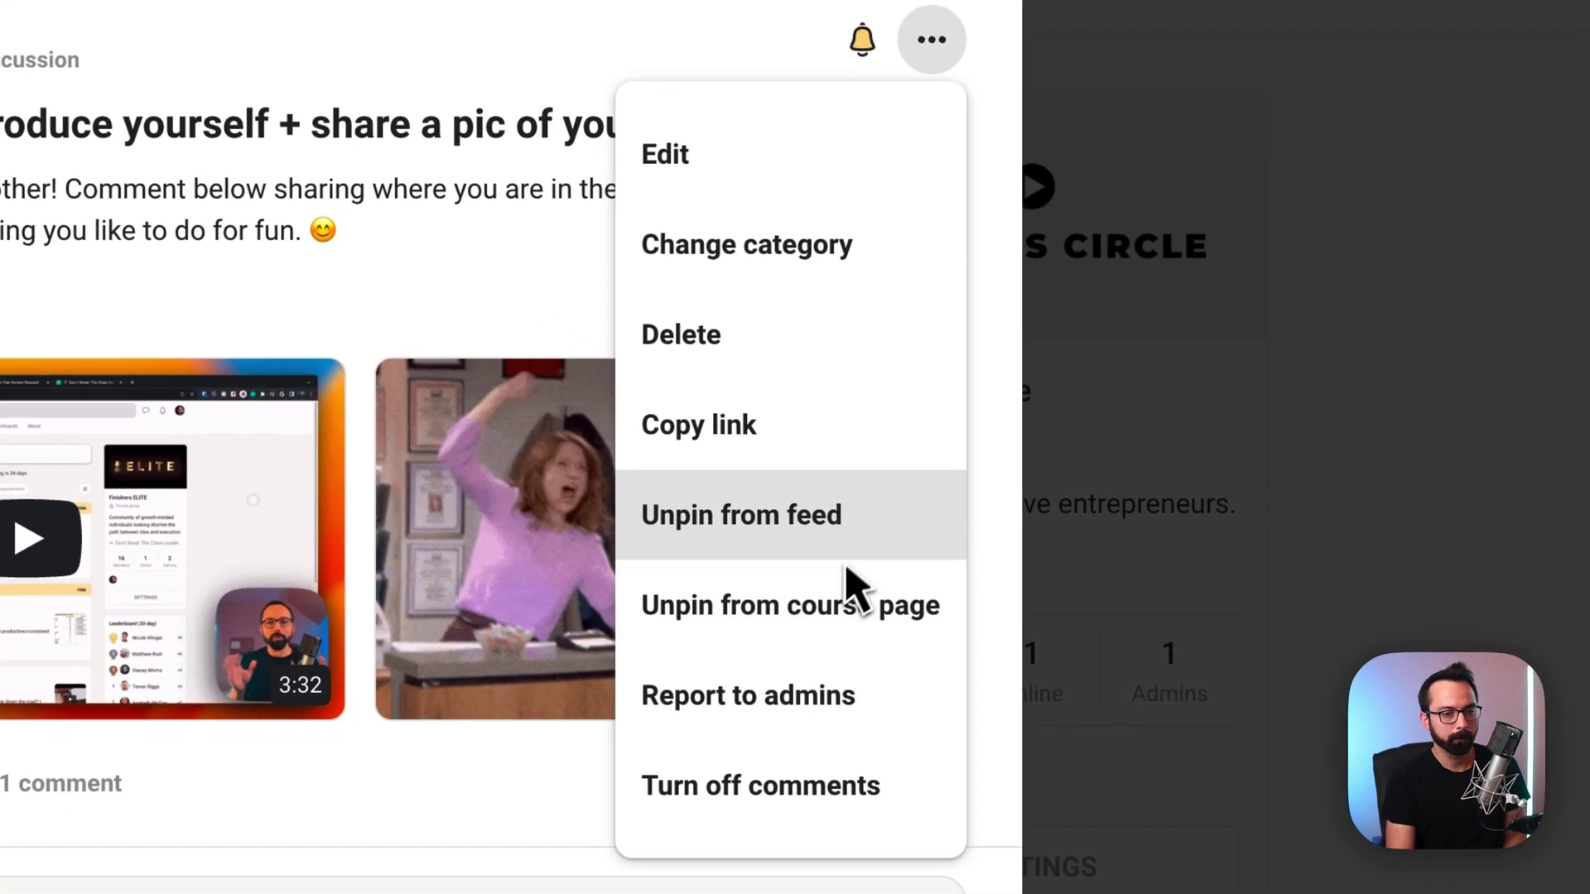
{"action": "left_click", "coordinate": [849, 580]}
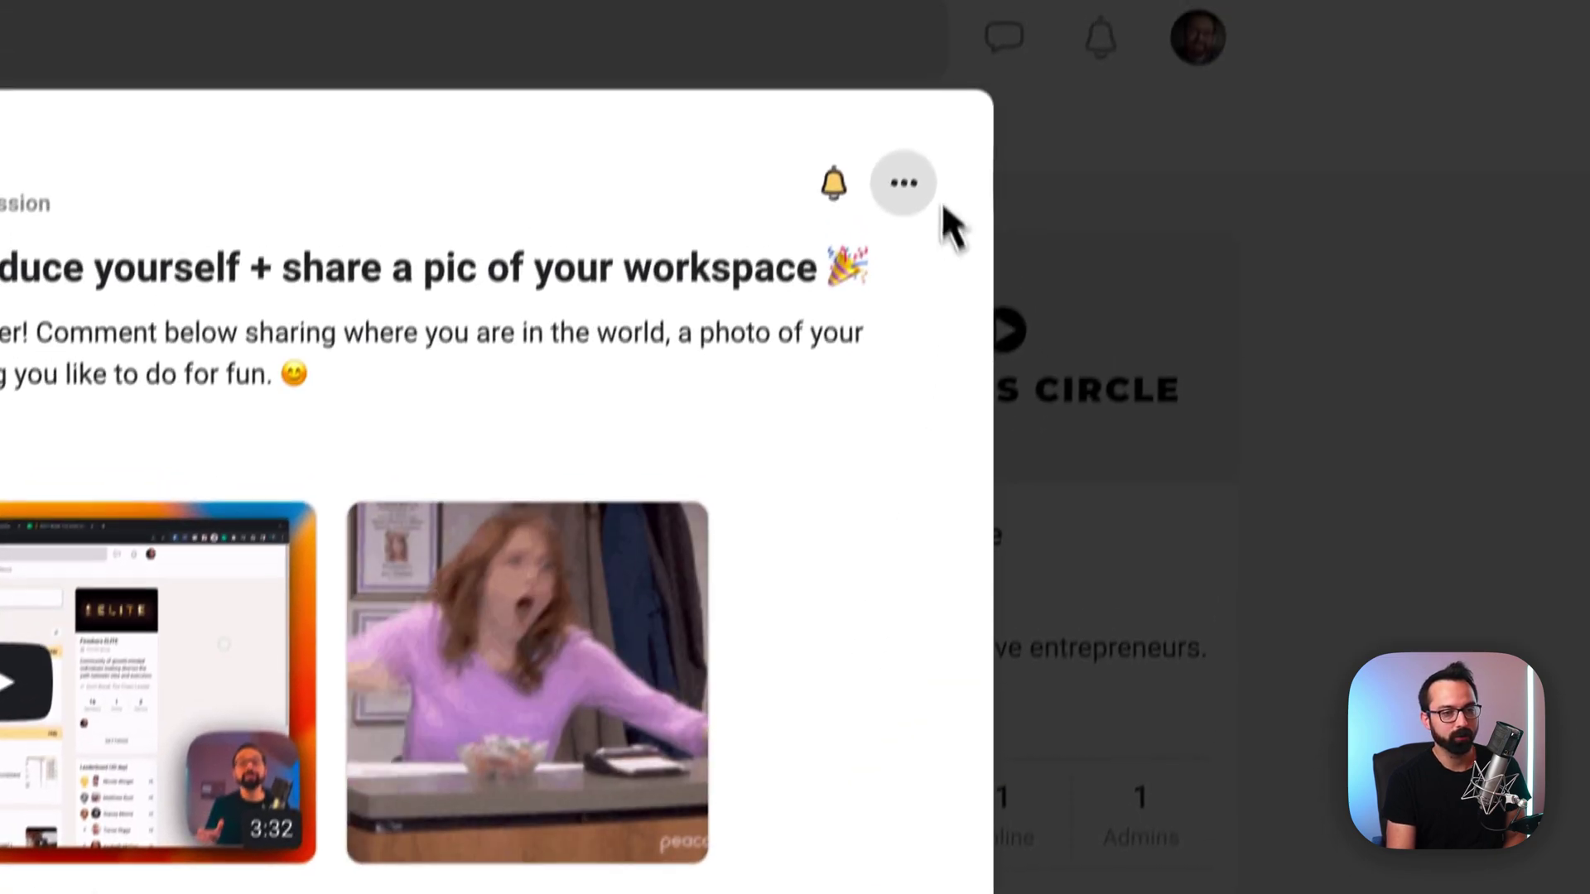
{"action": "left_click", "coordinate": [951, 41]}
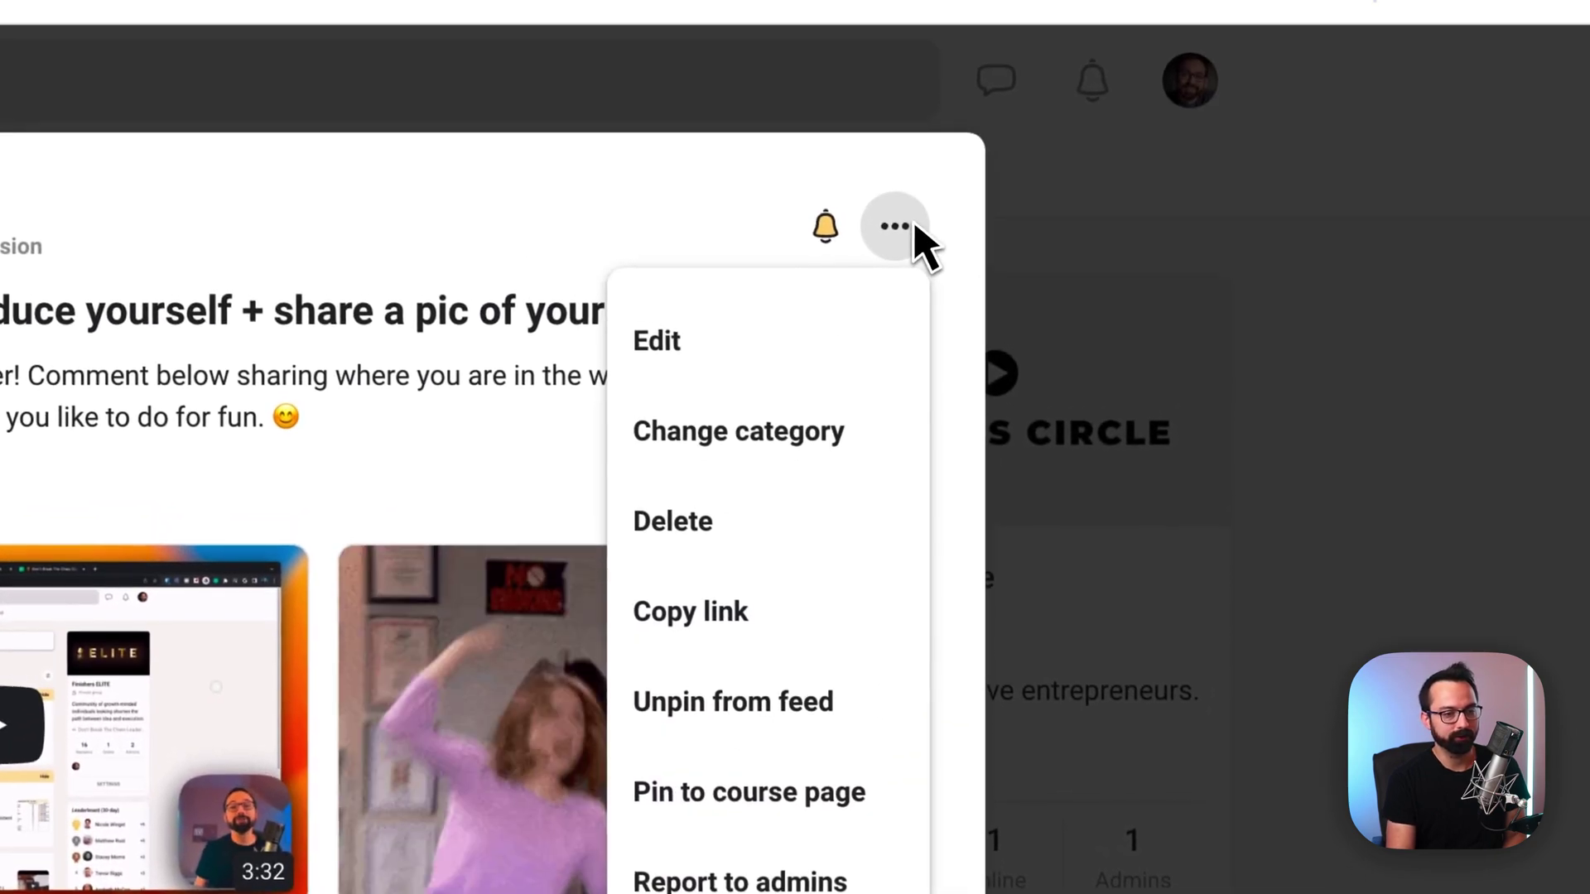
{"action": "left_click", "coordinate": [750, 791]}
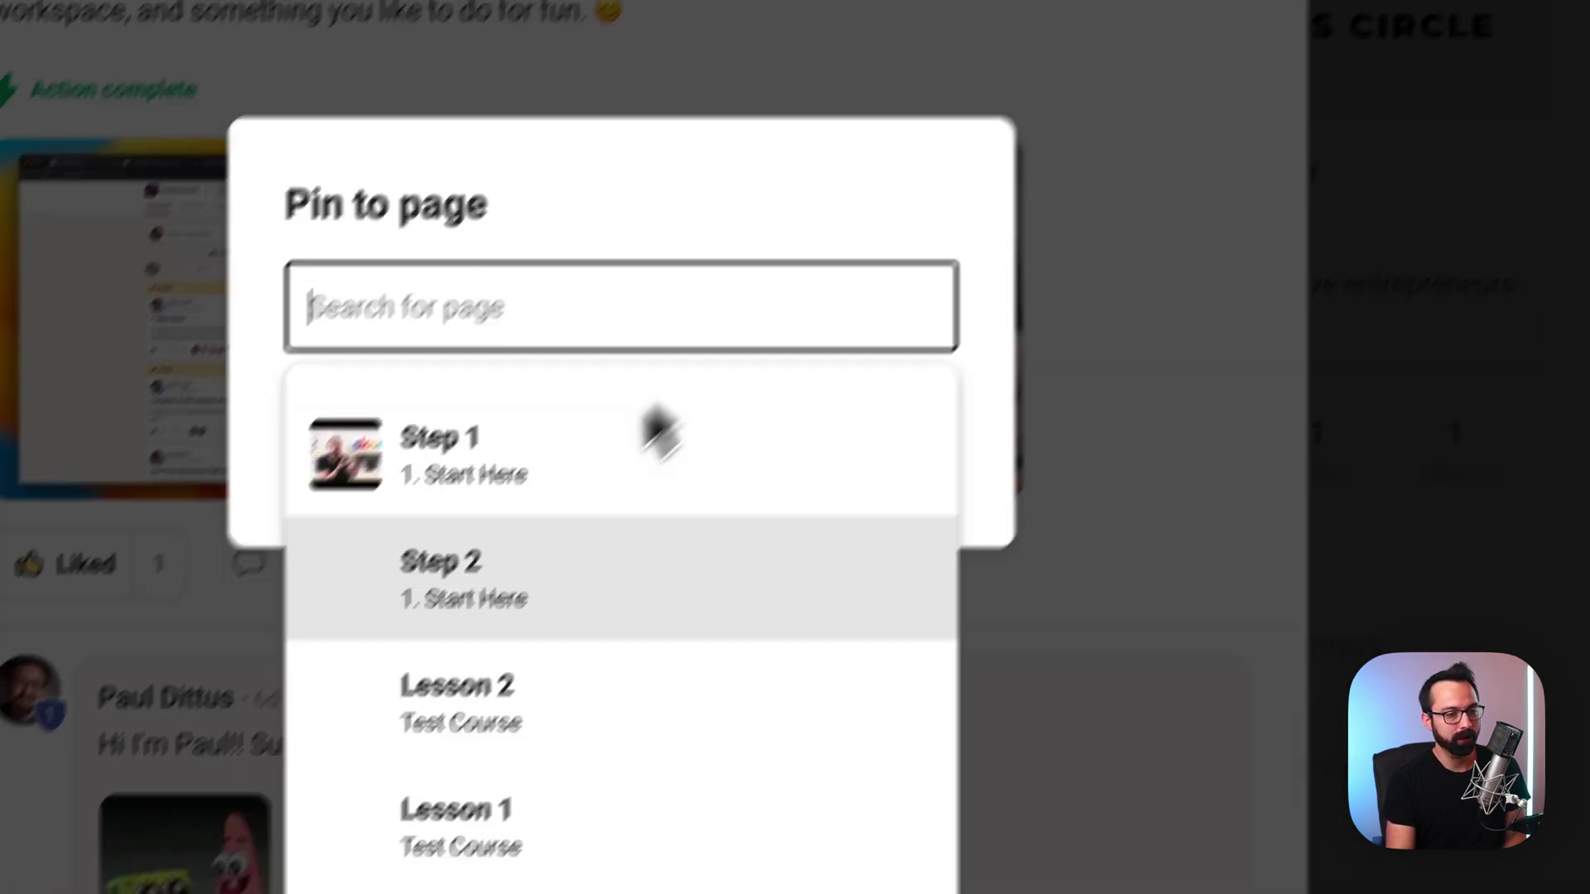
{"action": "scroll", "coordinate": [660, 433], "scroll_direction": "down", "scroll_amount": 2}
{"action": "left_click", "coordinate": [613, 824]}
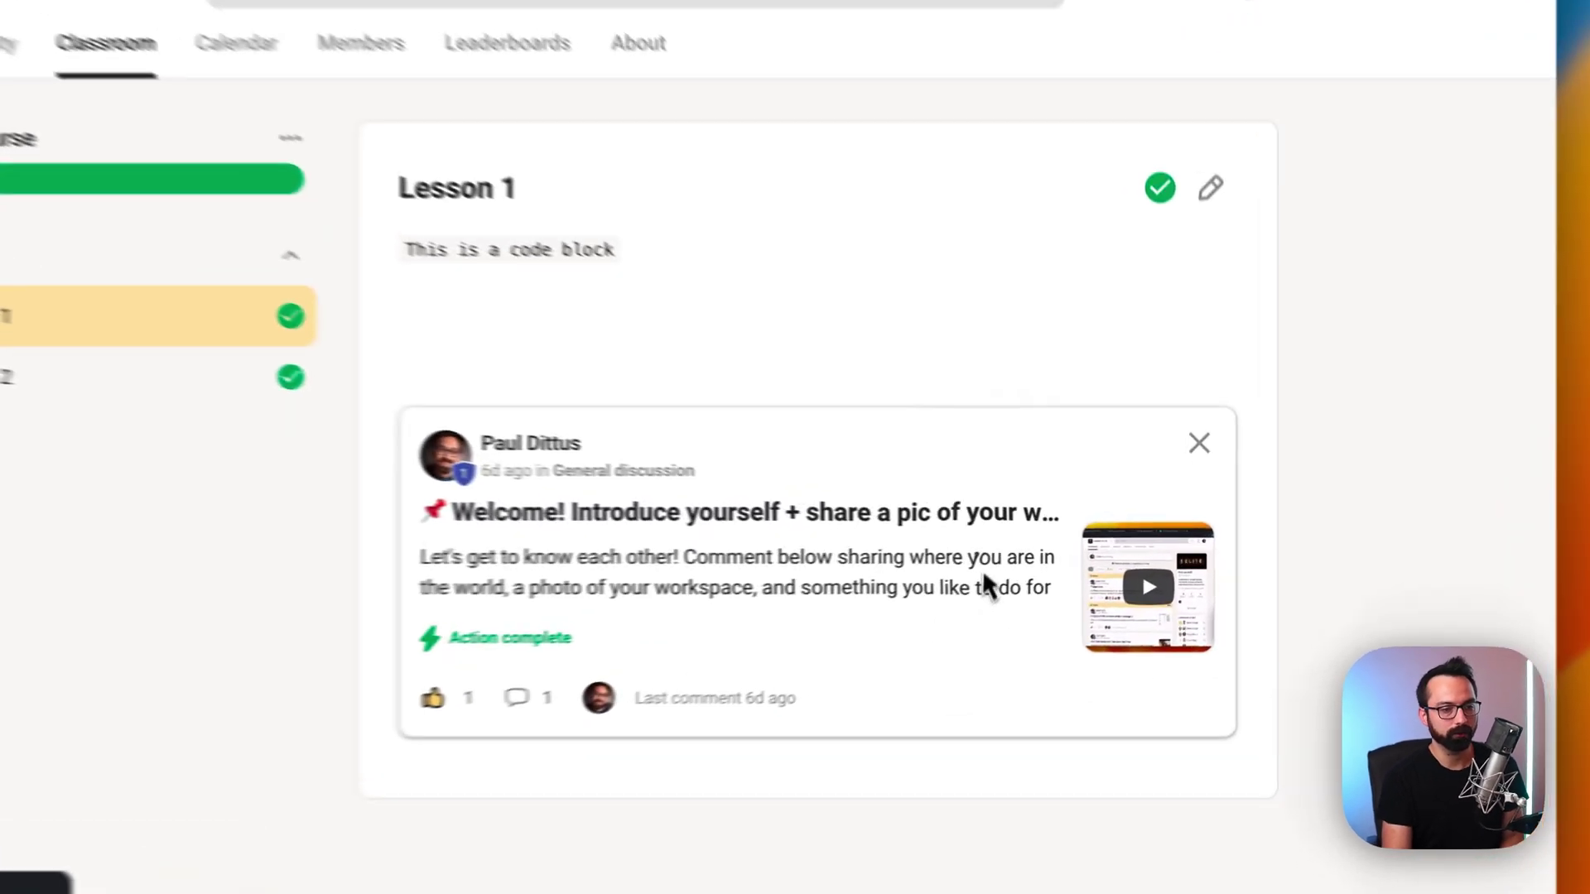
Open the pinned welcome post from Lesson 1 to check it, then close it
{"action": "left_click", "coordinate": [1048, 585]}
{"action": "left_click", "coordinate": [1313, 578]}
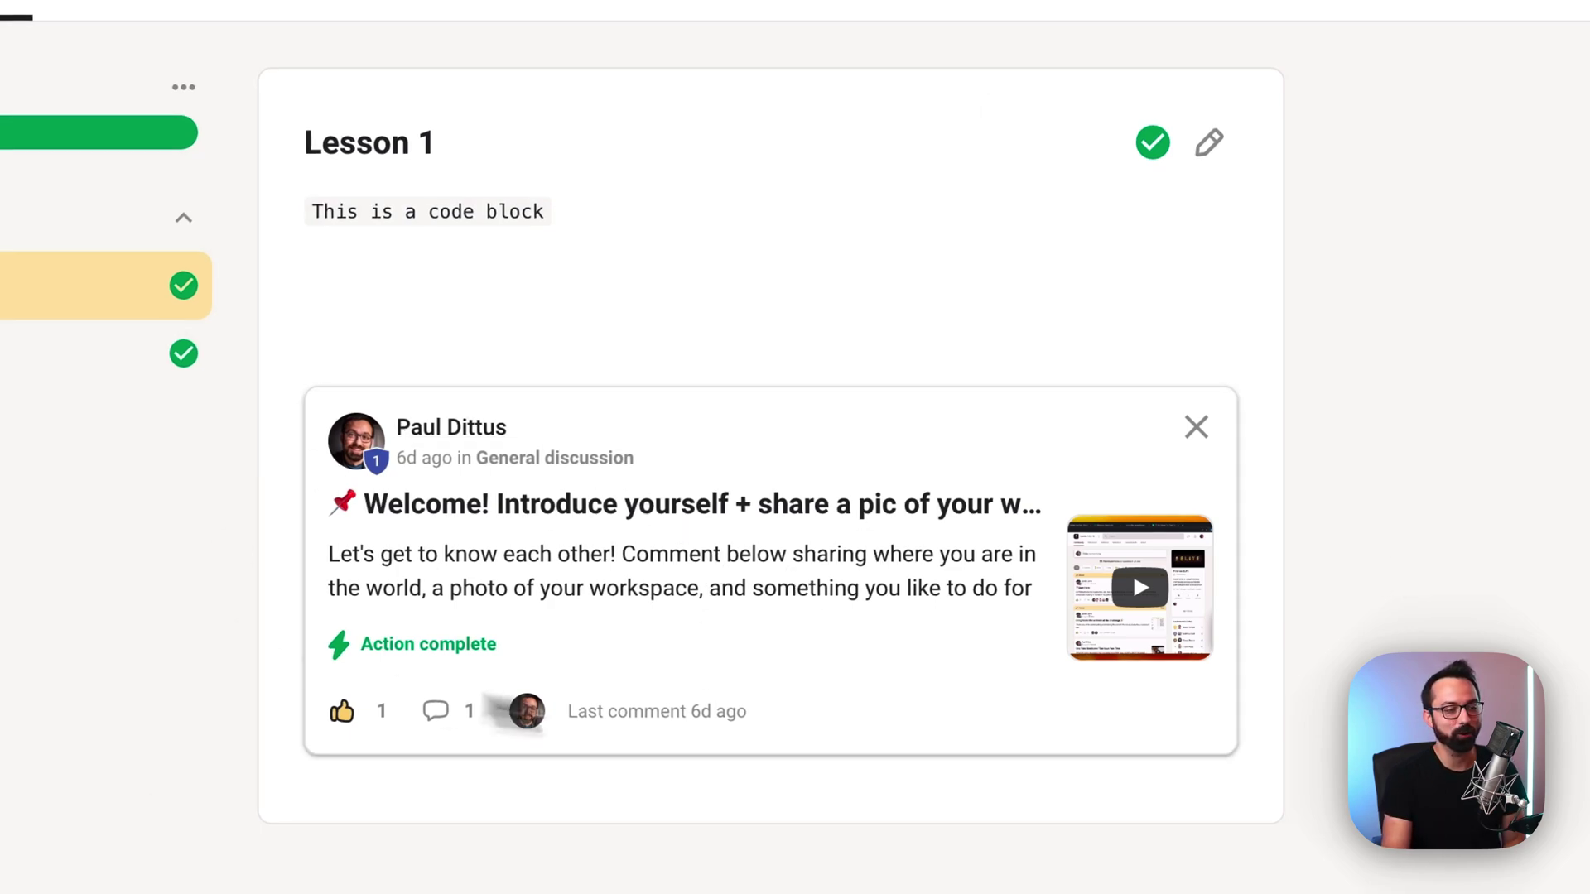
{"action": "left_click", "coordinate": [812, 589]}
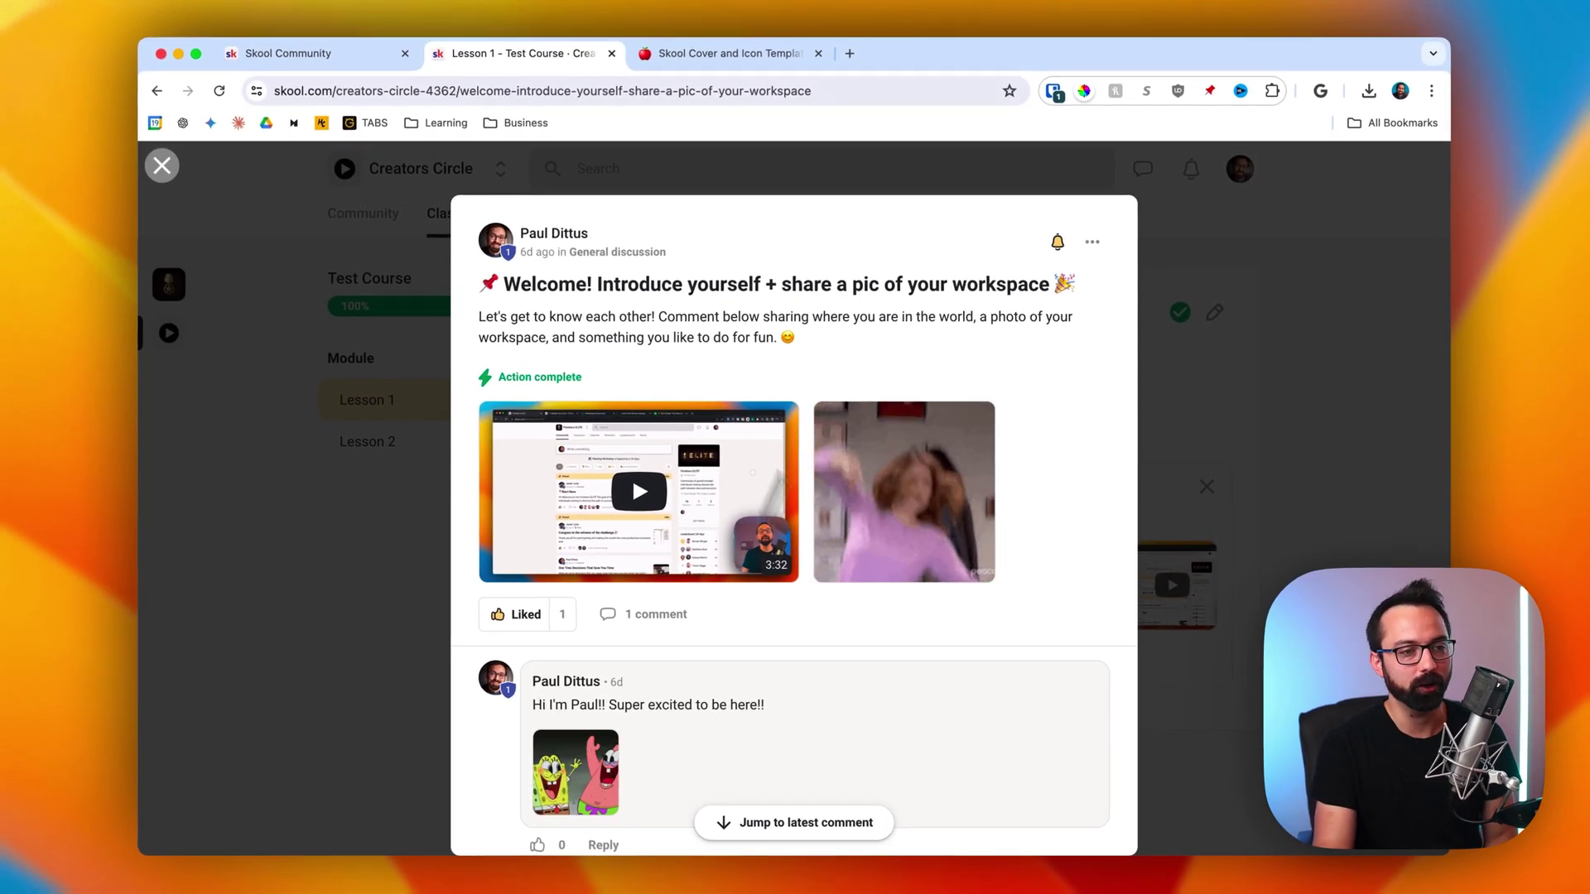
{"action": "key", "text": "Escape"}
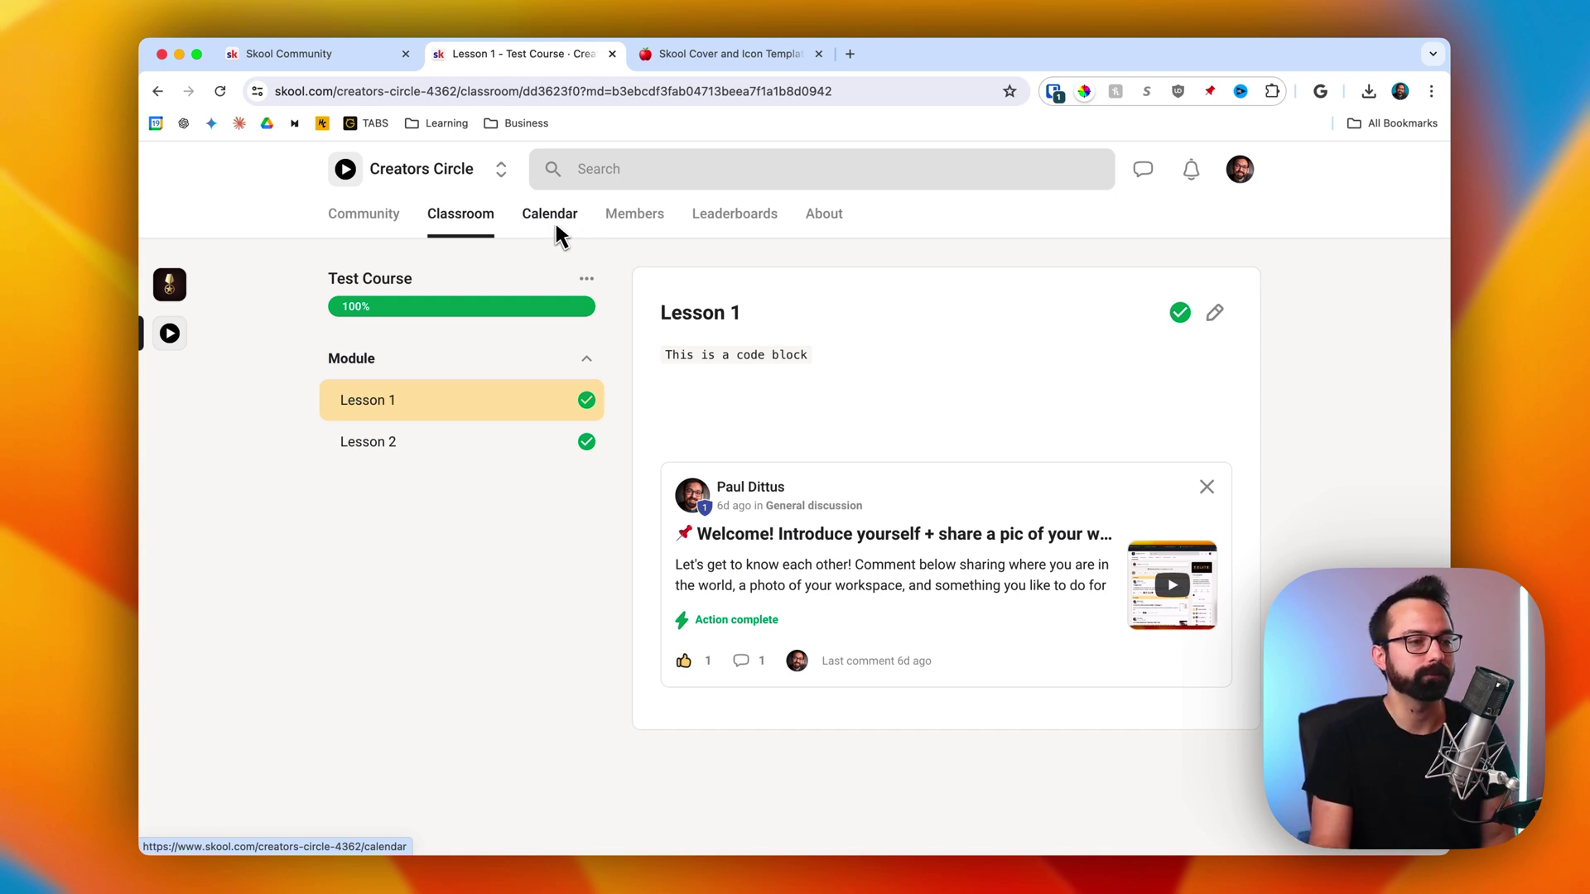
In Test Course 2, mark Lesson 1 complete (50%), then mark Lesson 2 complete (100%)
{"action": "left_click", "coordinate": [460, 213]}
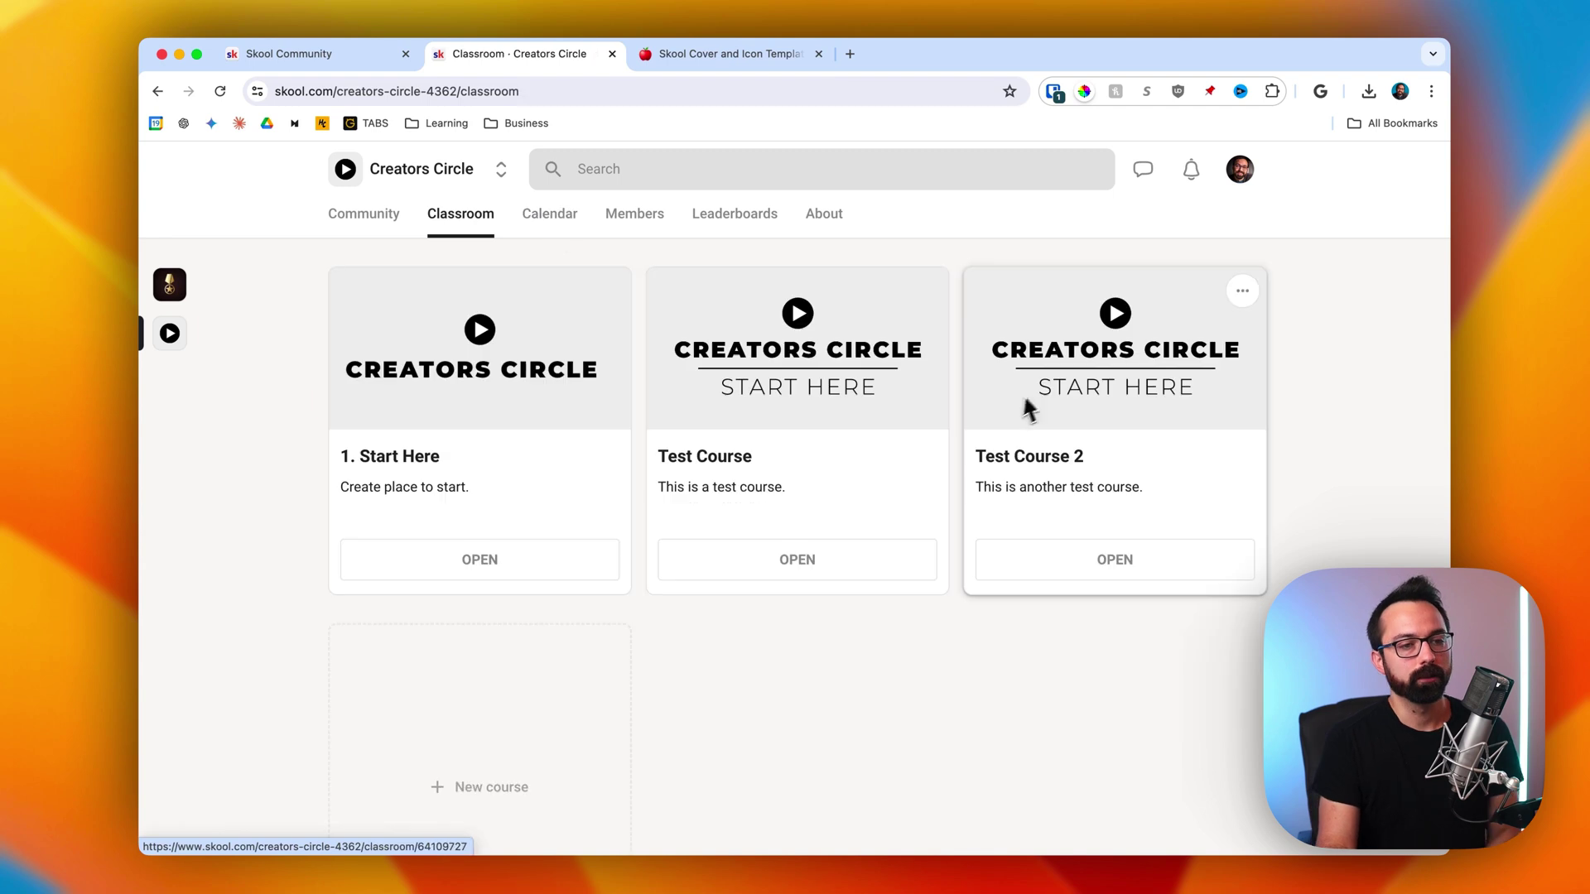
{"action": "left_click", "coordinate": [1056, 458]}
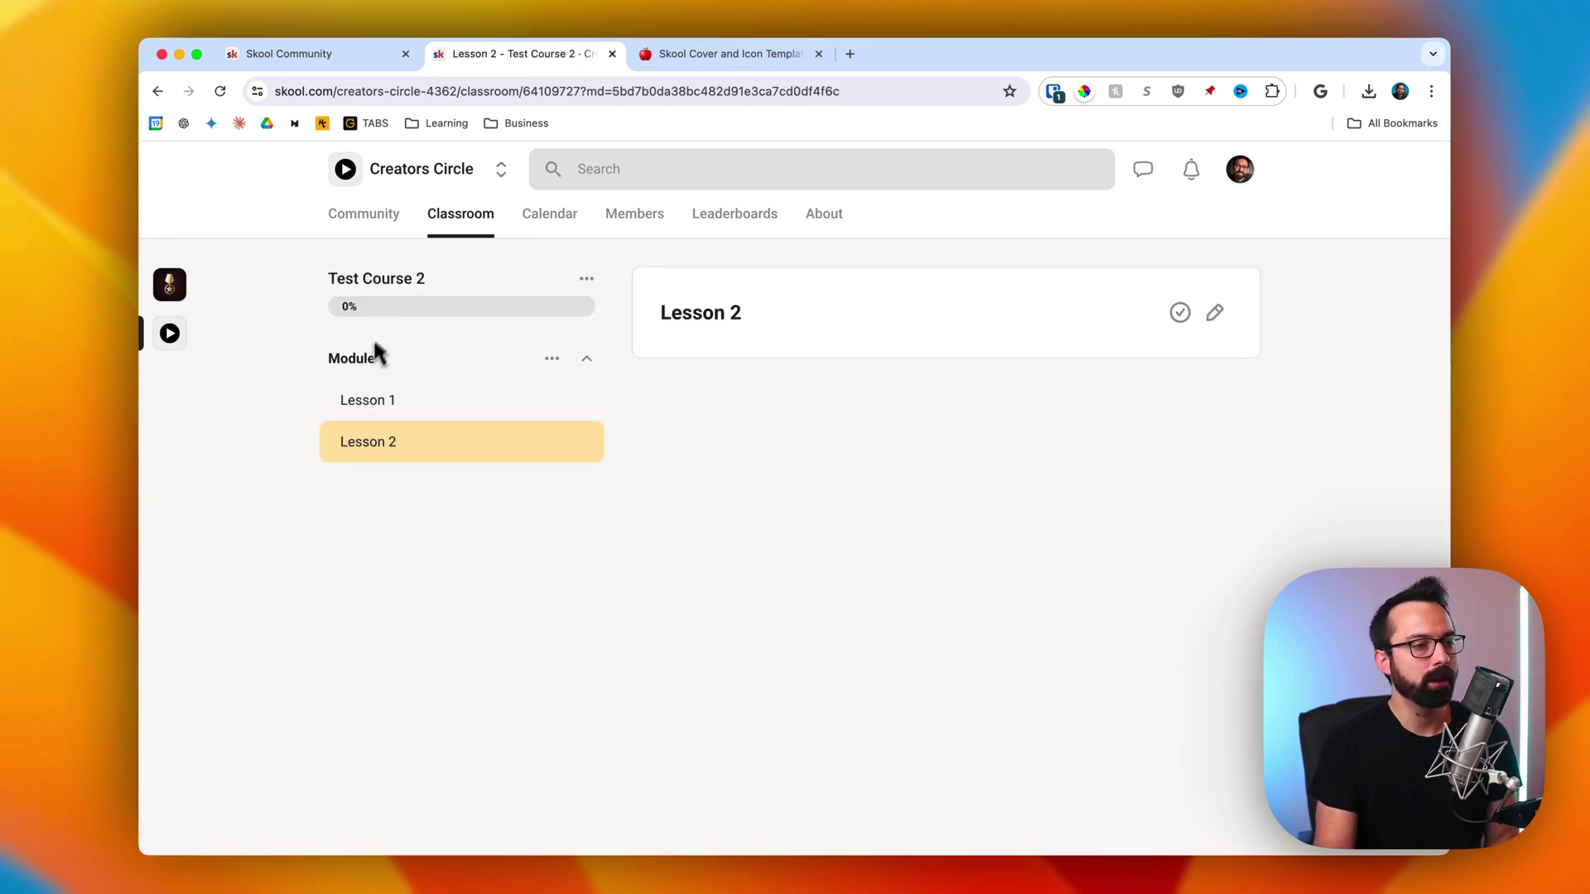
{"action": "left_click", "coordinate": [360, 397]}
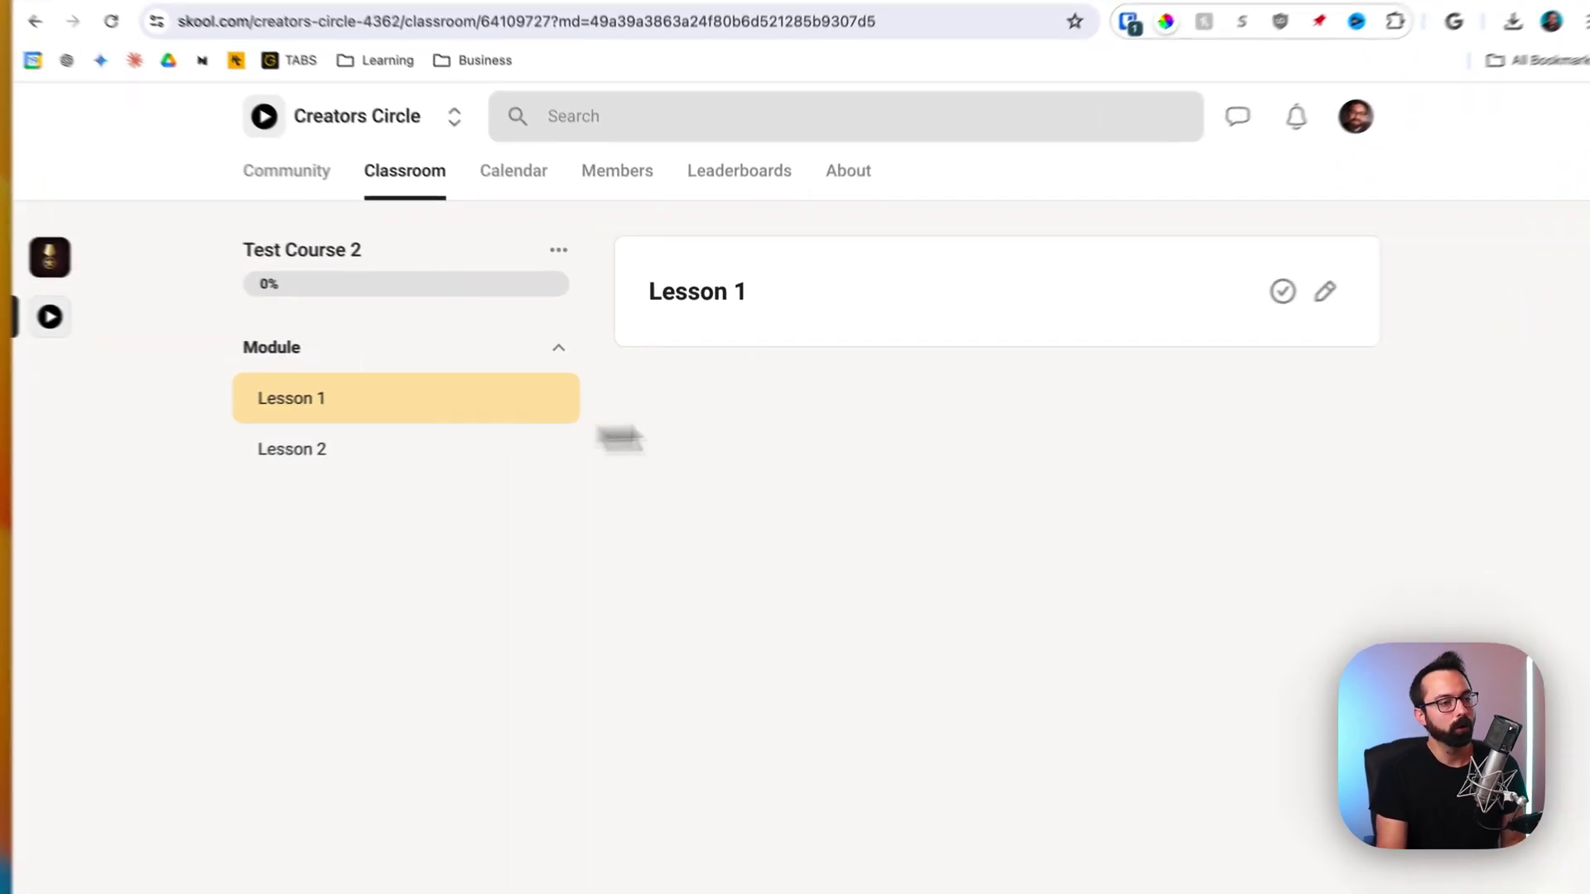
{"action": "left_click", "coordinate": [1180, 312]}
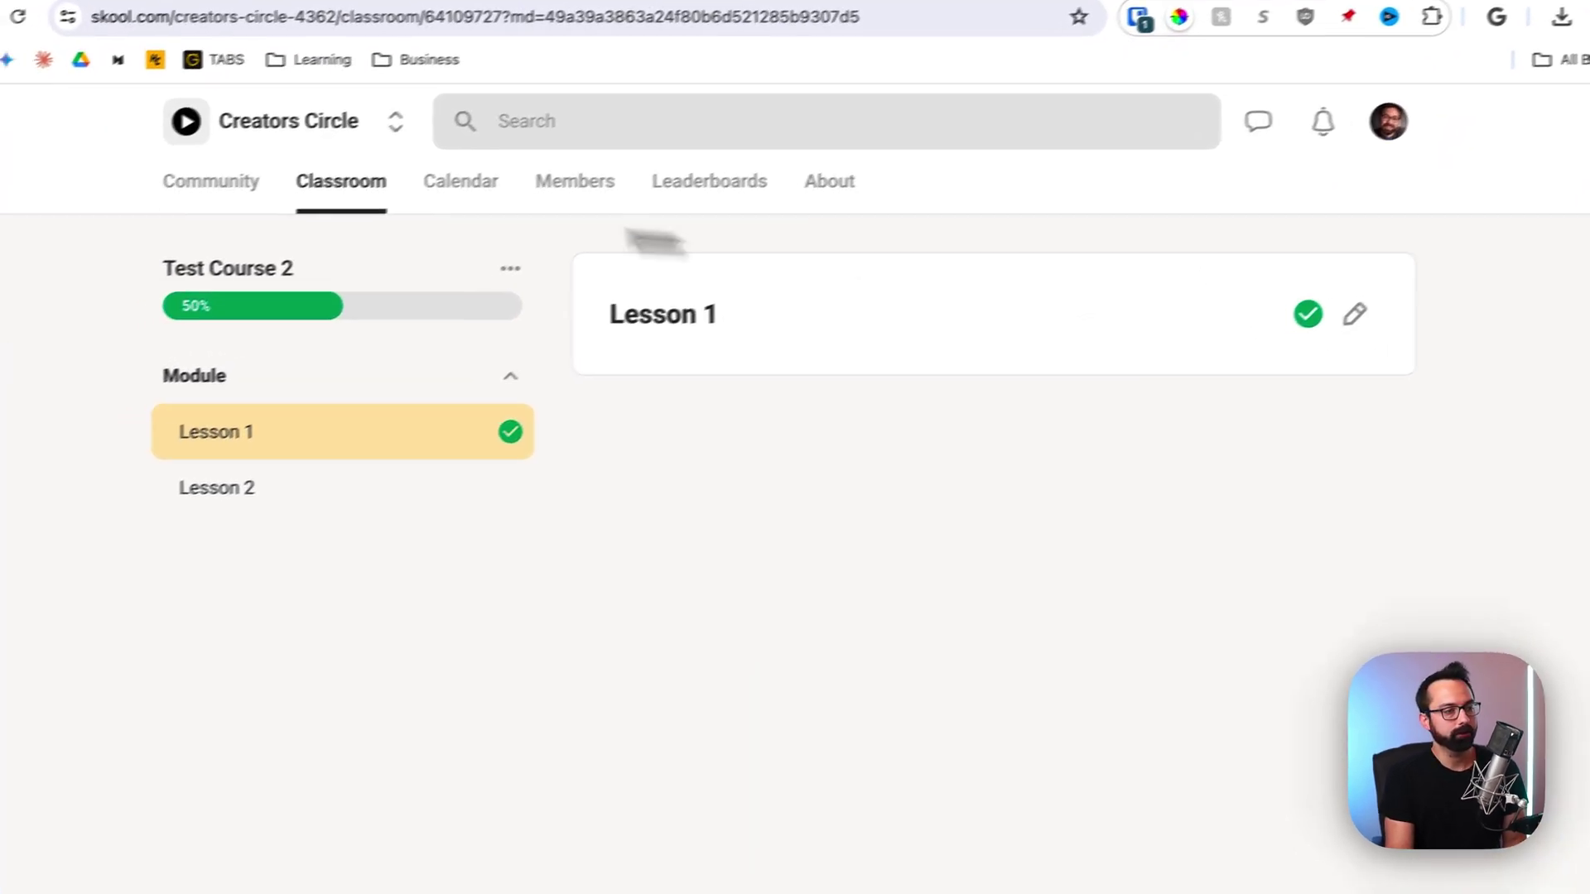
{"action": "left_click_drag", "start_coordinate": [138, 315], "coordinate": [267, 326]}
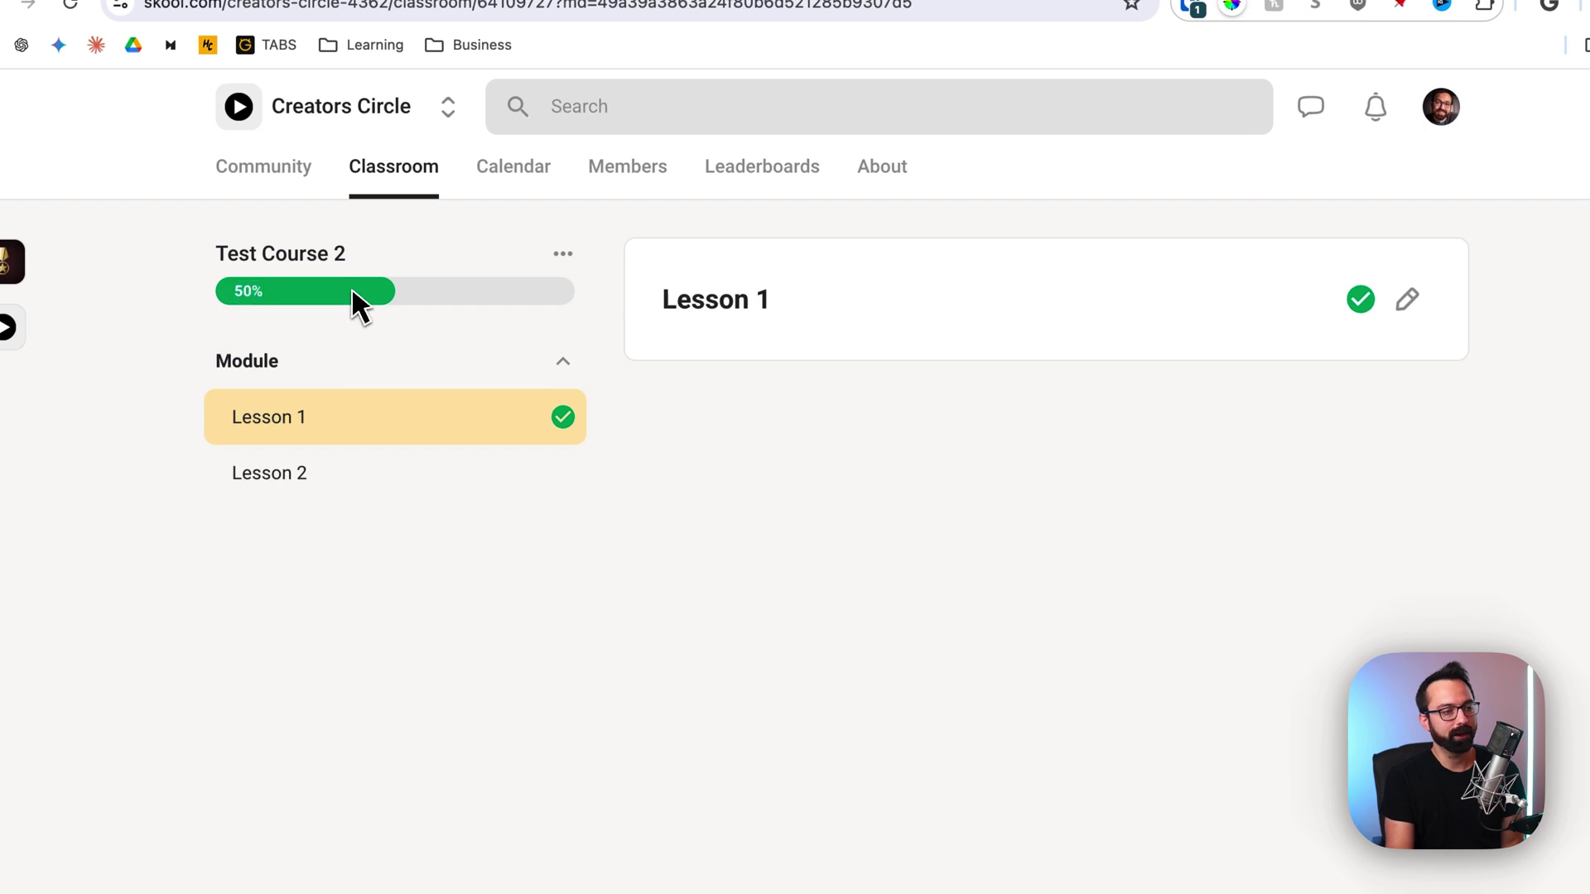
{"action": "left_click", "coordinate": [335, 468]}
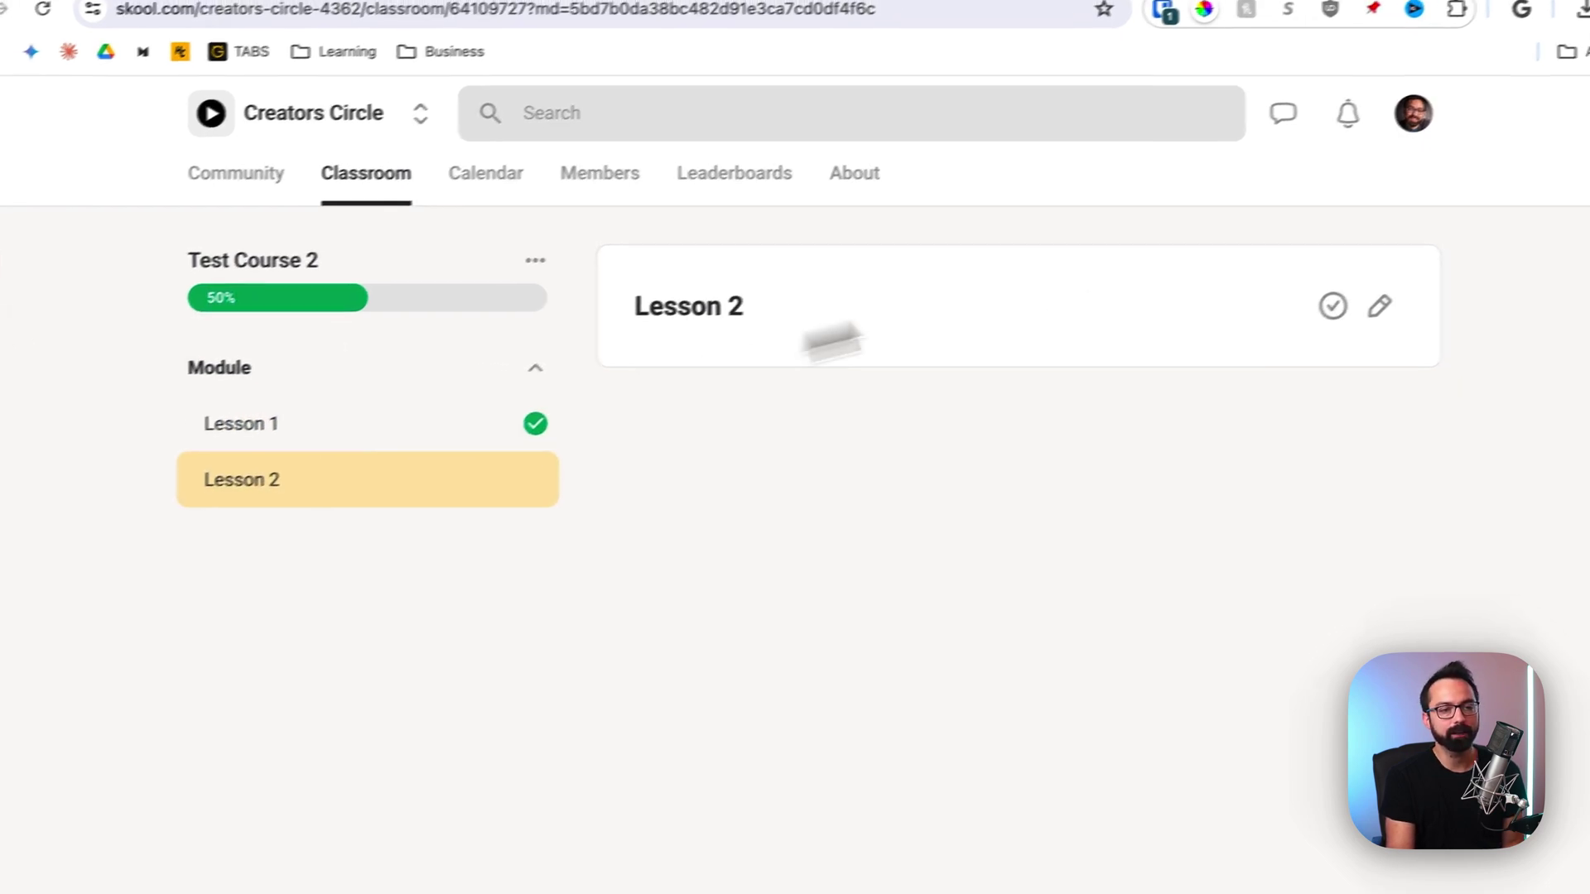
{"action": "left_click", "coordinate": [1350, 302]}
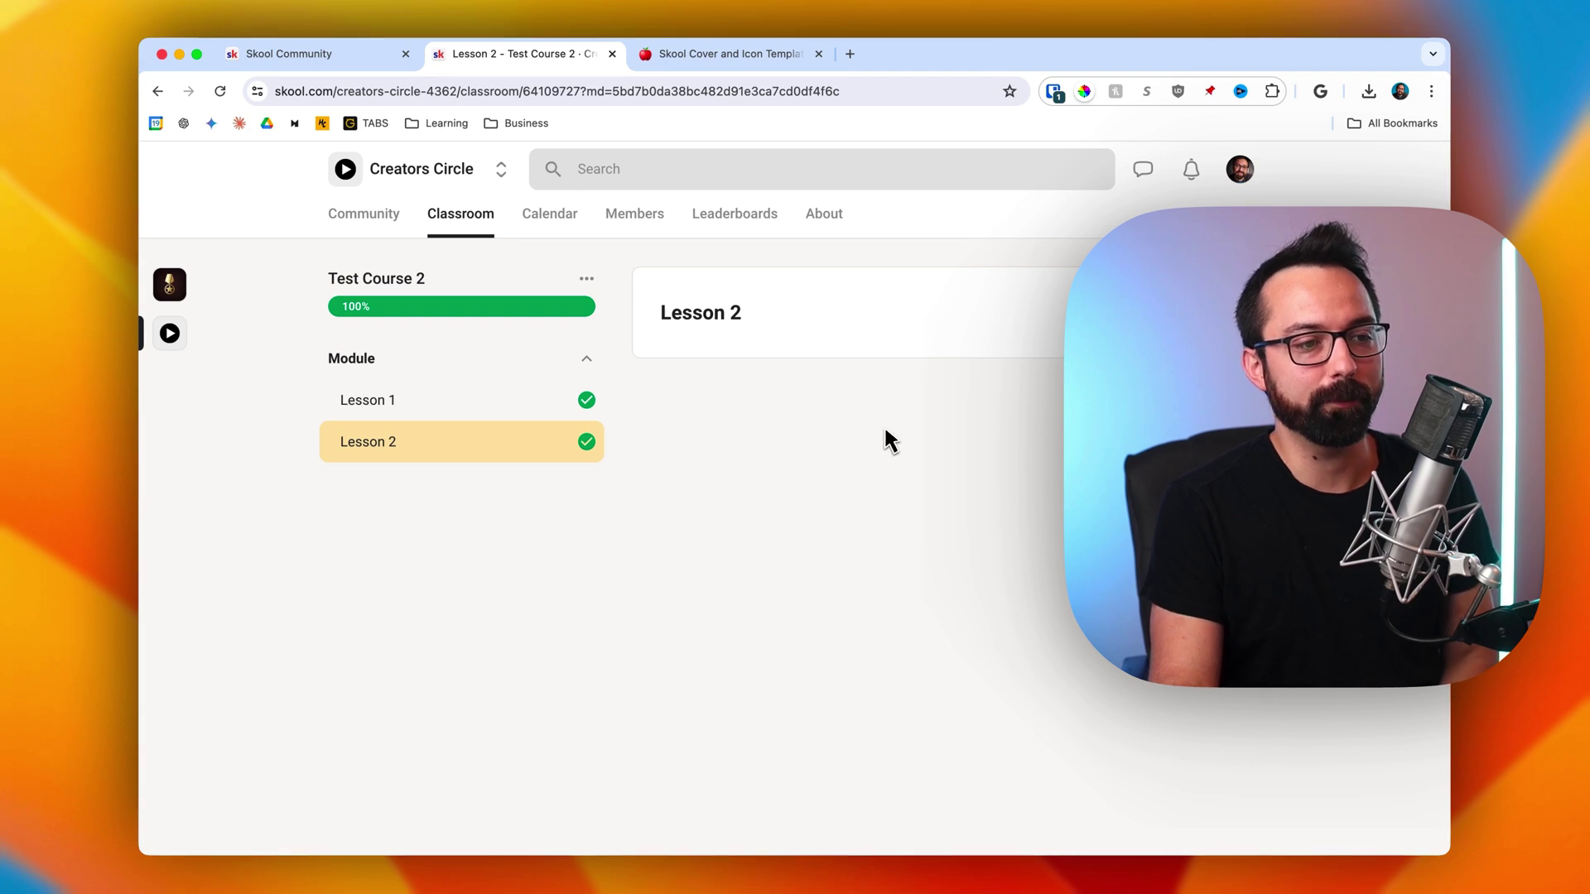
Mark Lesson 2 incomplete, dropping Test Course 2 to 50%, and switch to the Skool Community tab
{"action": "left_click", "coordinate": [1392, 312]}
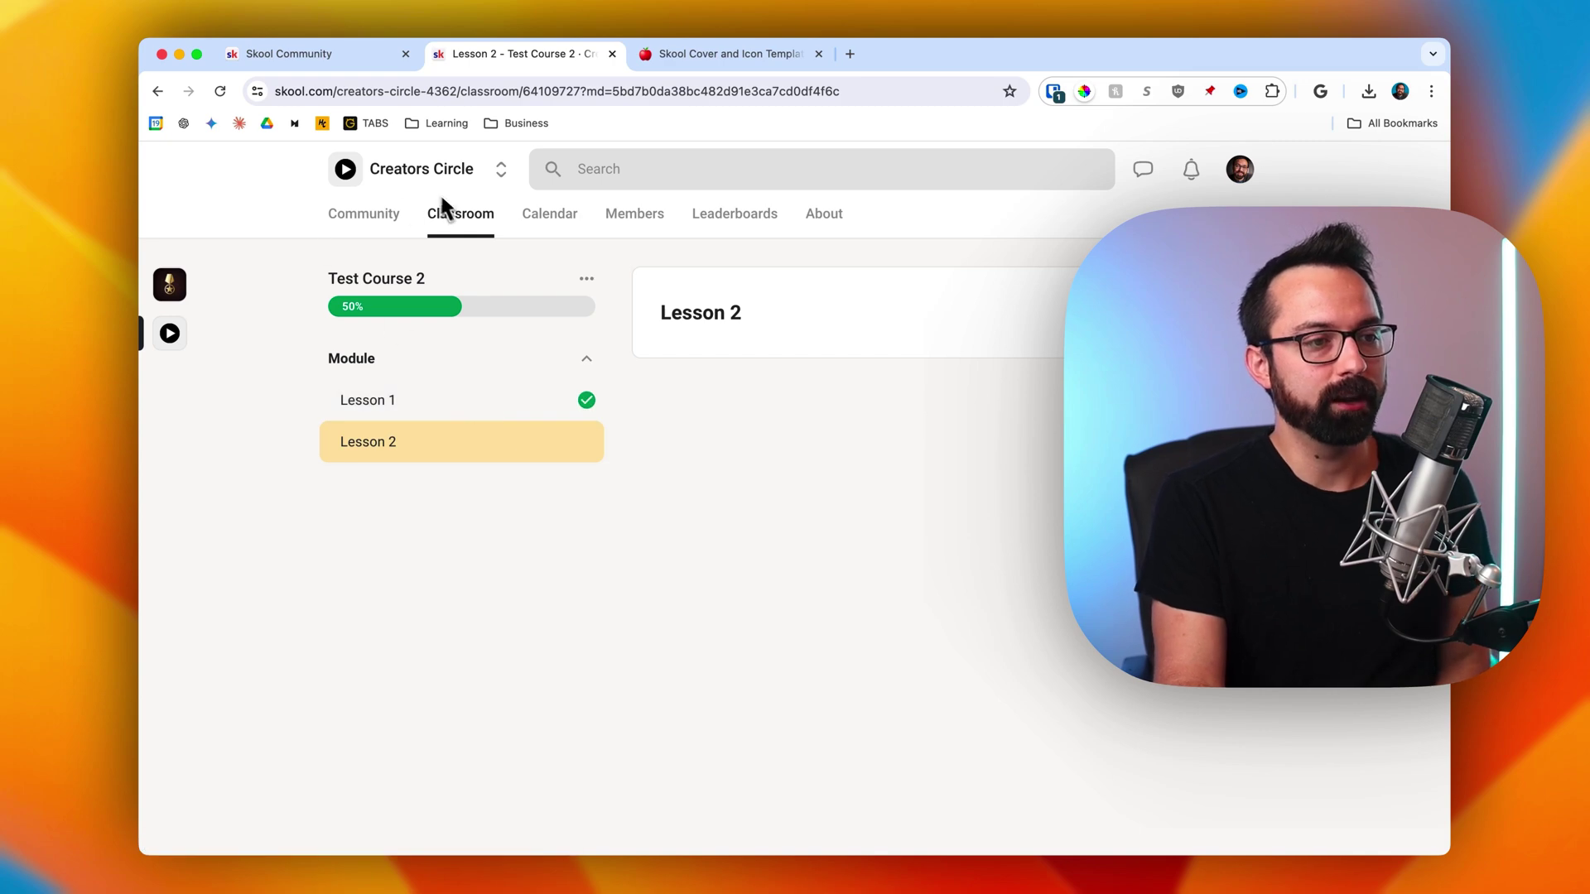
{"action": "left_click", "coordinate": [300, 58]}
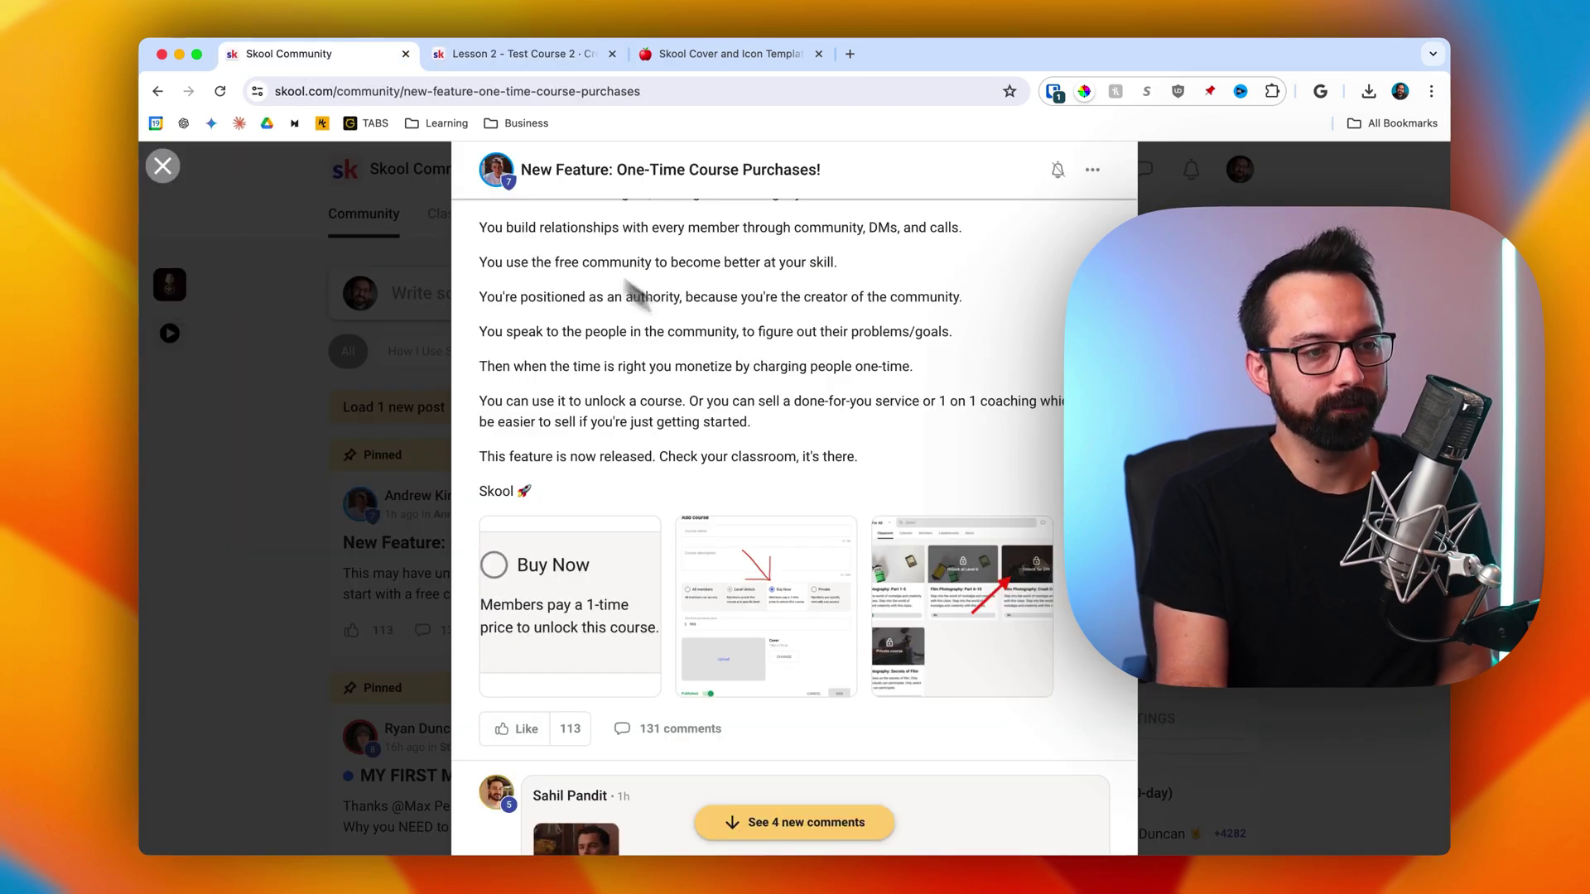
{"action": "scroll", "coordinate": [743, 364], "scroll_direction": "up", "scroll_amount": 5}
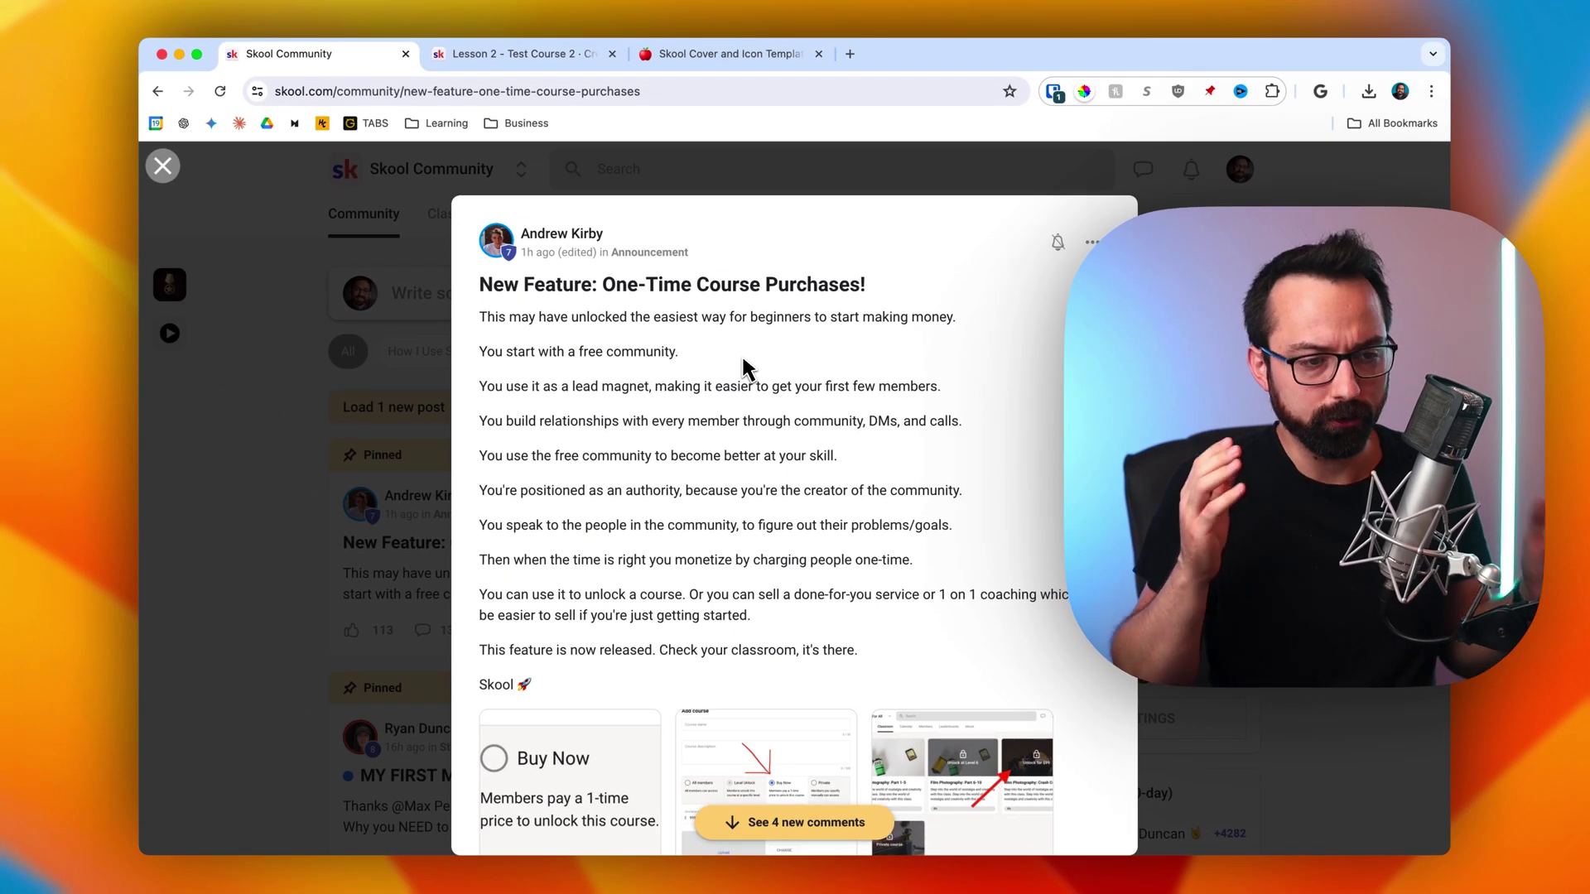
{"action": "scroll", "coordinate": [772, 530], "scroll_direction": "down", "scroll_amount": 3}
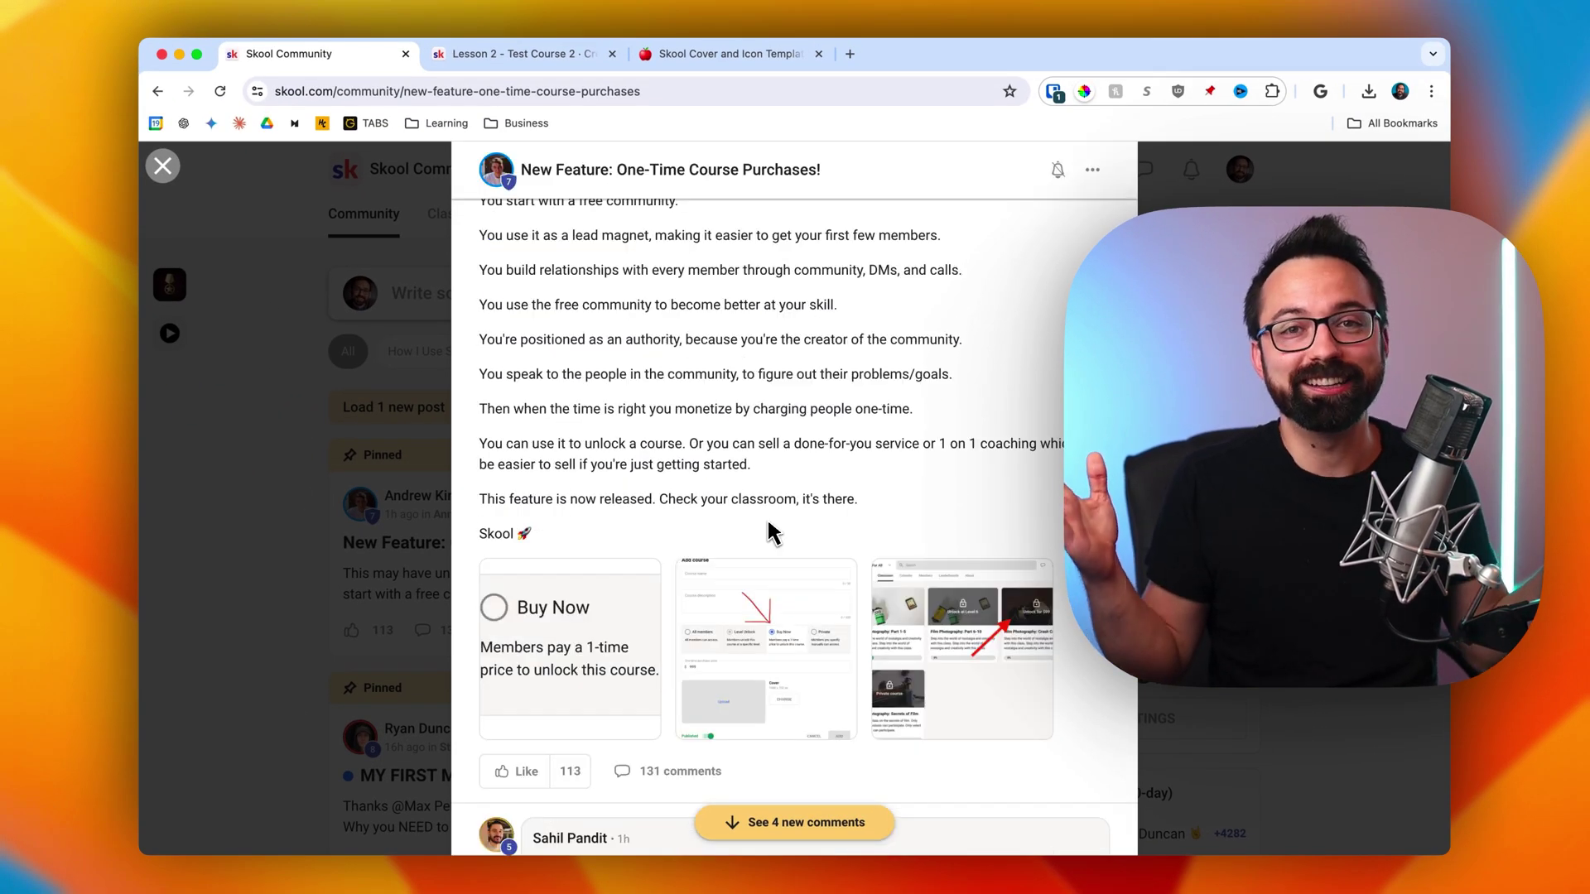